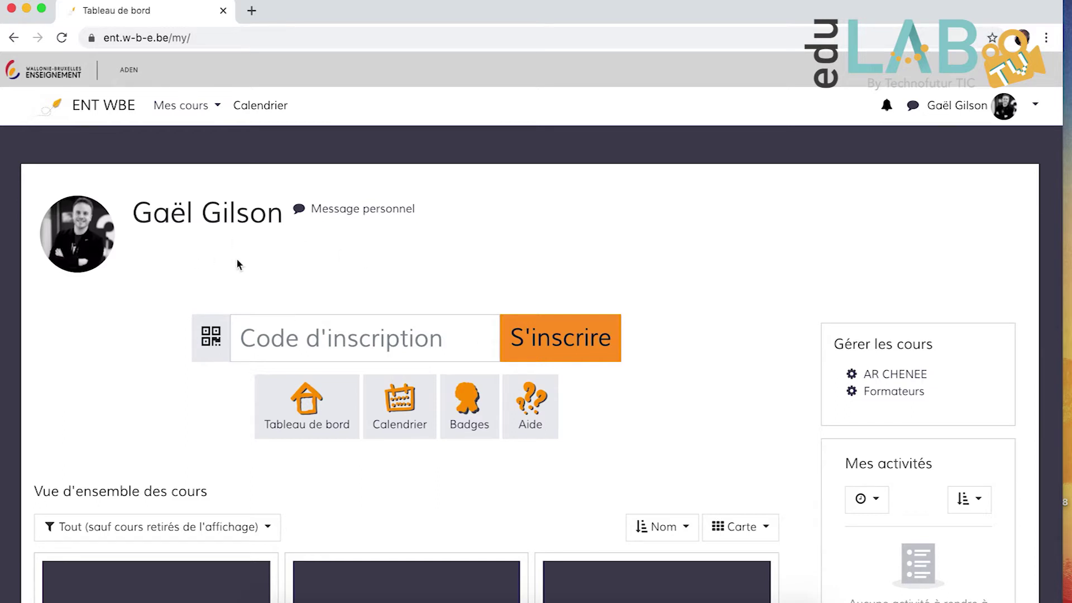
# Open the question bank of the Français (PIA) course and check its category choices, keeping Défaut pour Français (PIA) selected.
pyautogui.click(194, 112)
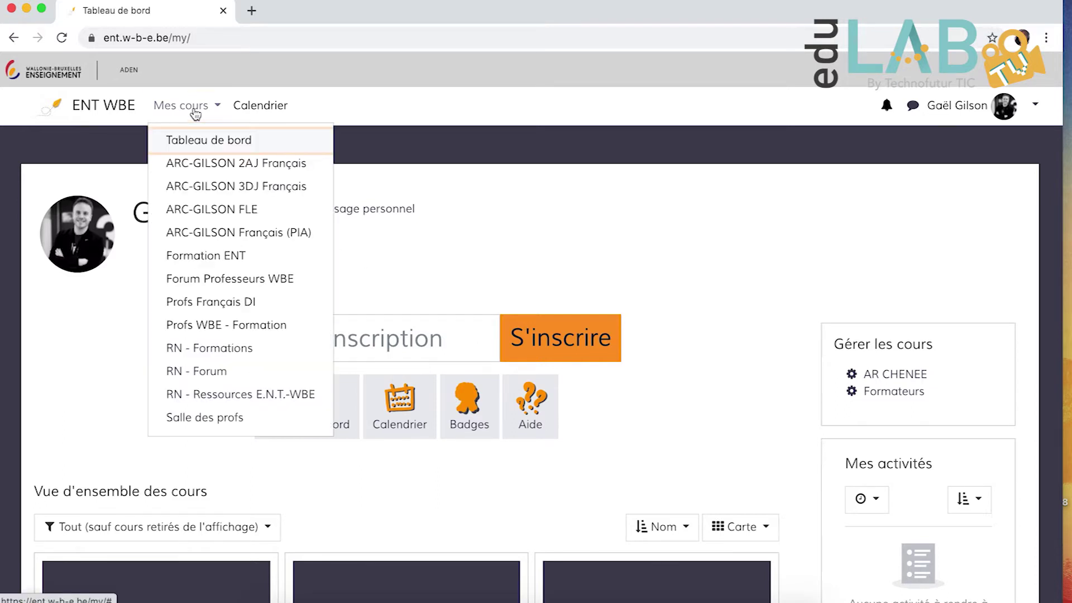
pyautogui.click(219, 238)
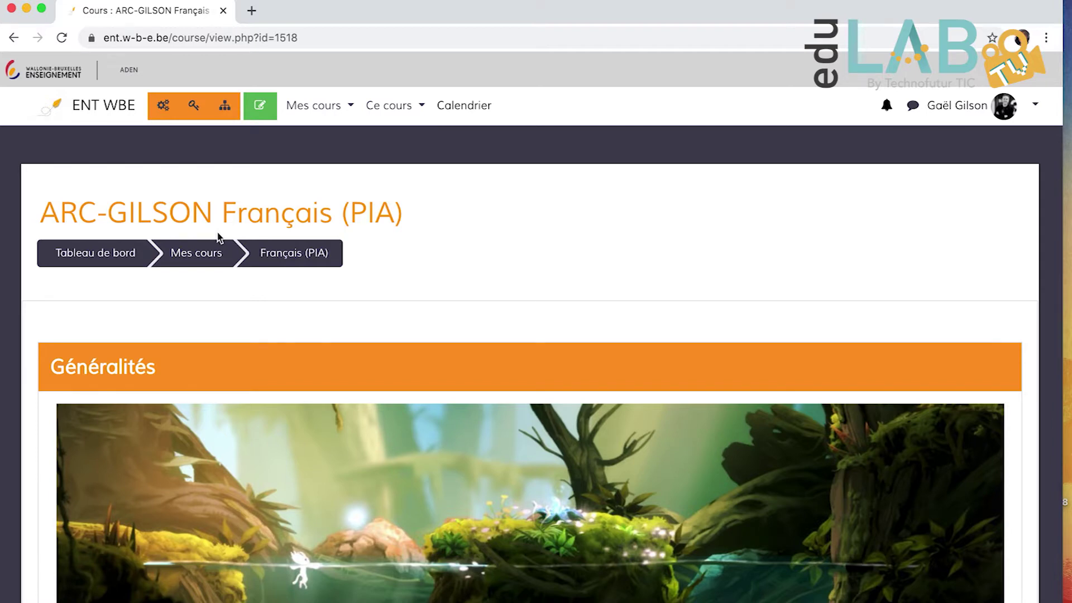
pyautogui.click(163, 111)
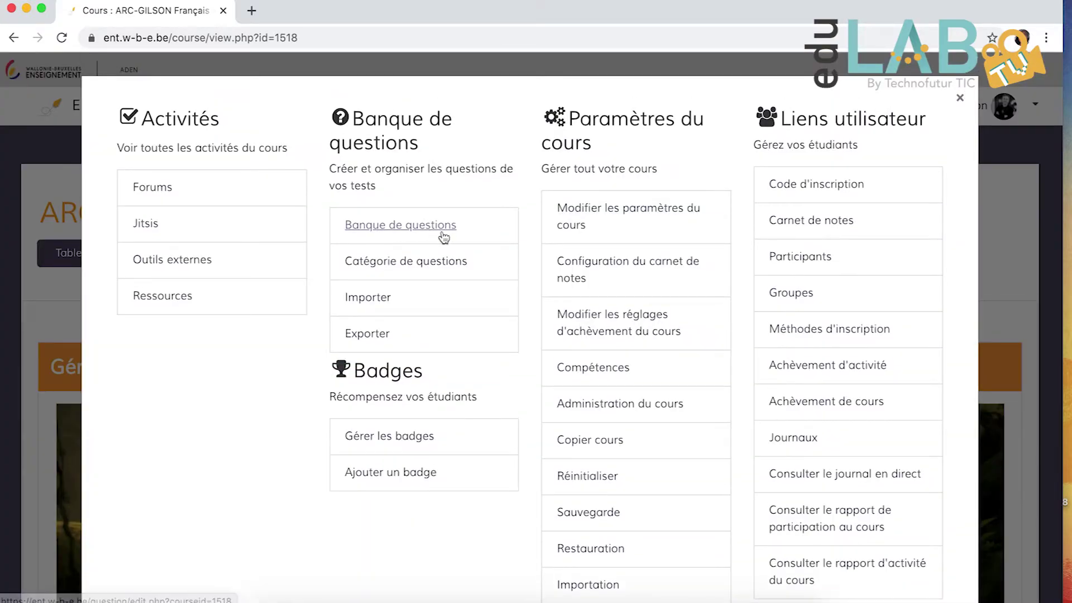
pyautogui.click(382, 226)
pyautogui.scroll(-3, 386, 347)
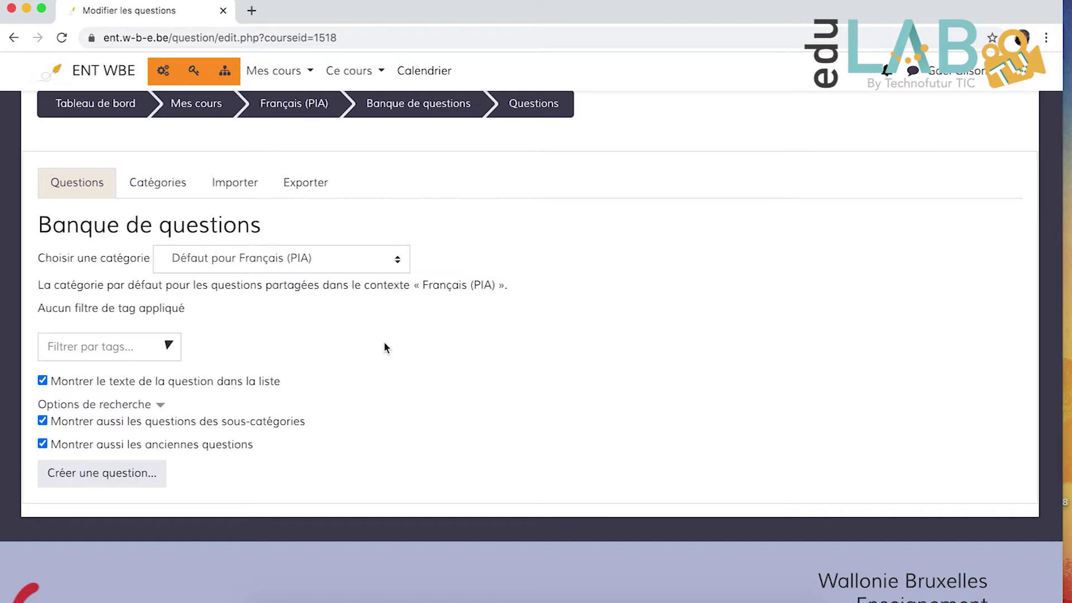
pyautogui.click(276, 257)
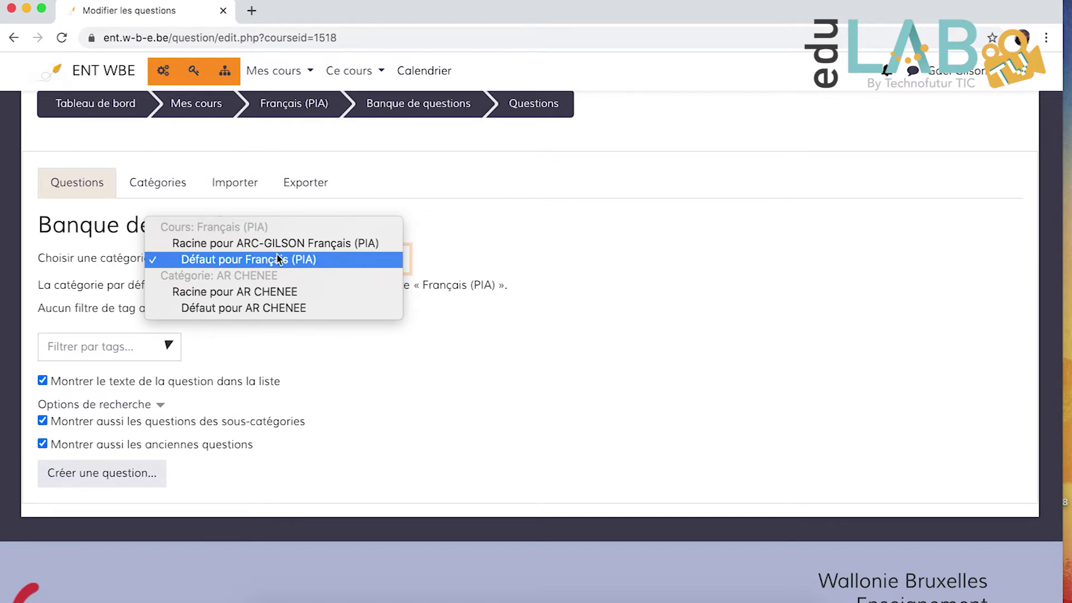
pyautogui.click(277, 258)
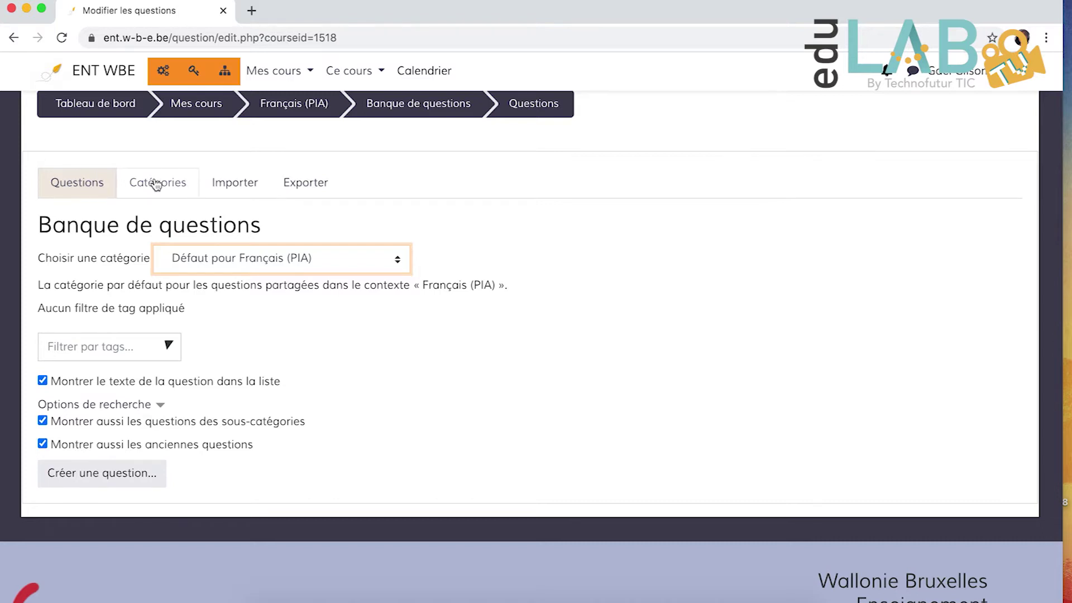
# Add a question category named "Outils de la langue" under the parent category Défaut pour Français (PIA).
pyautogui.click(170, 187)
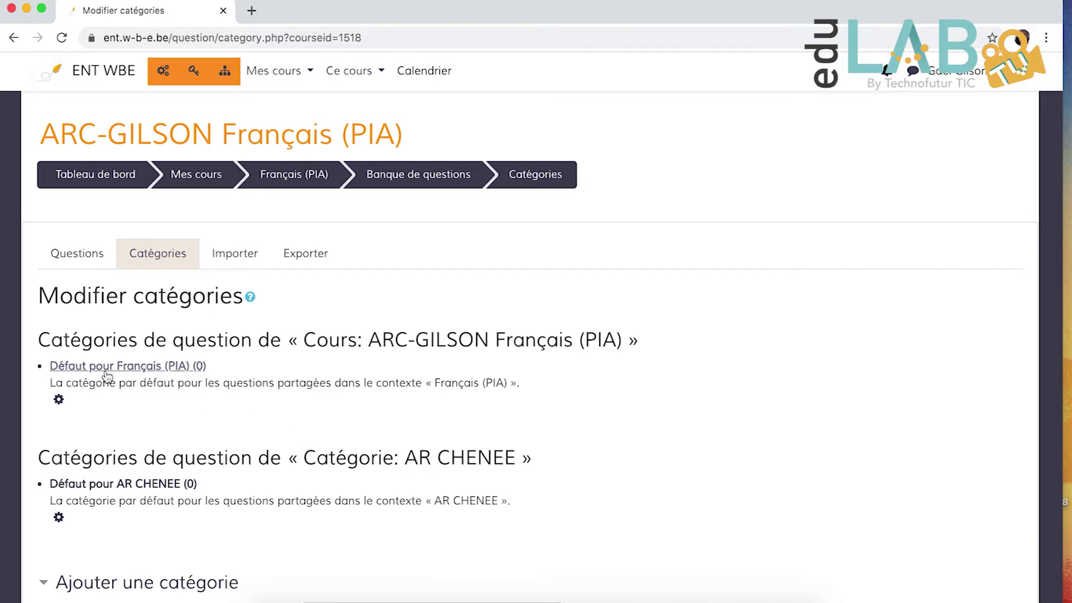
pyautogui.scroll(-2, 166, 394)
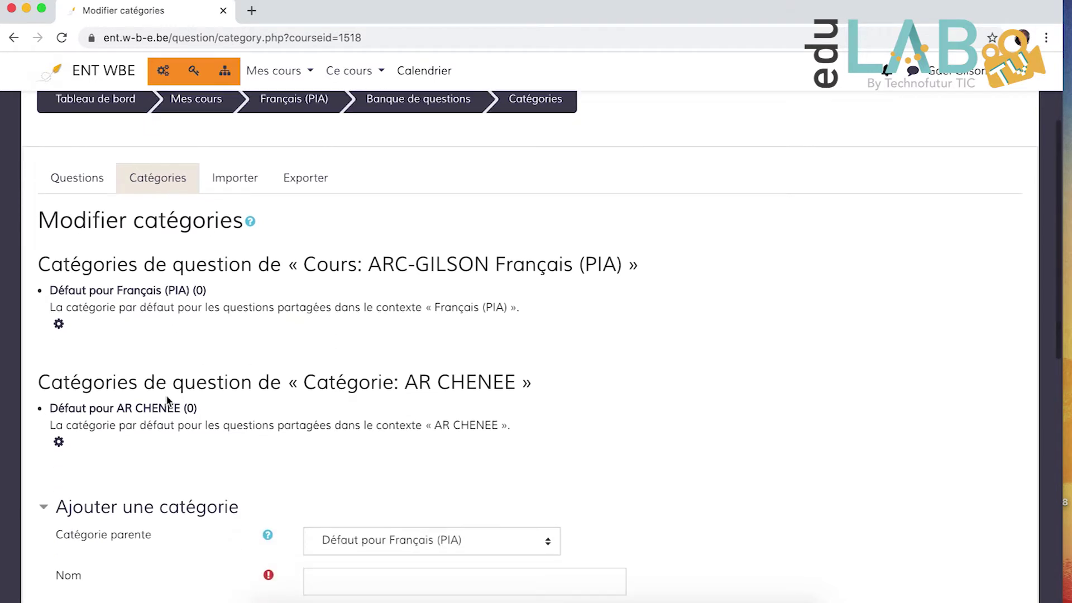
pyautogui.scroll(-4, 167, 400)
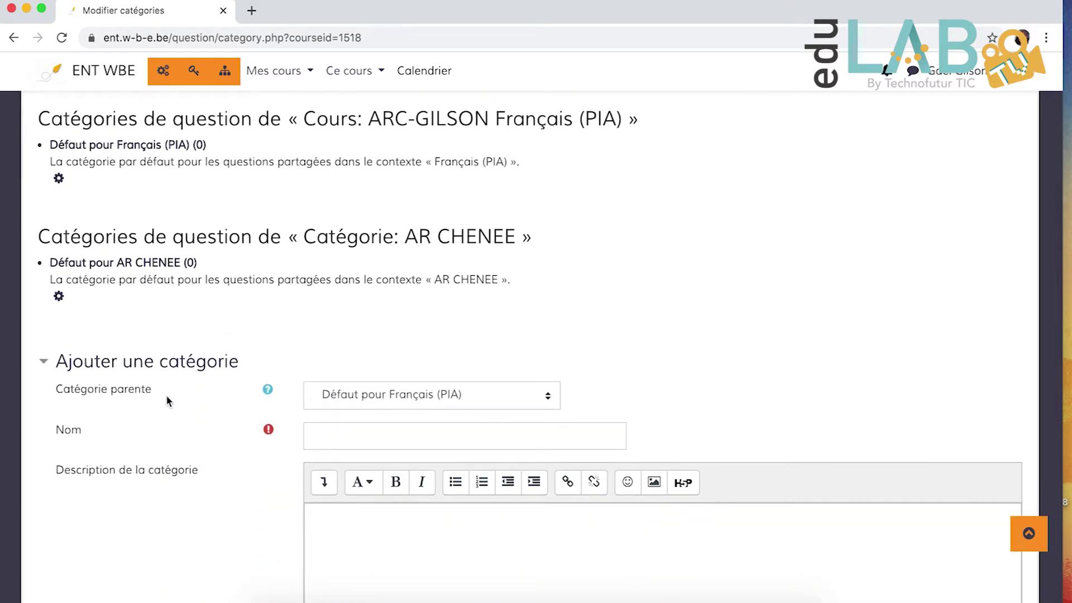
pyautogui.scroll(-1, 166, 394)
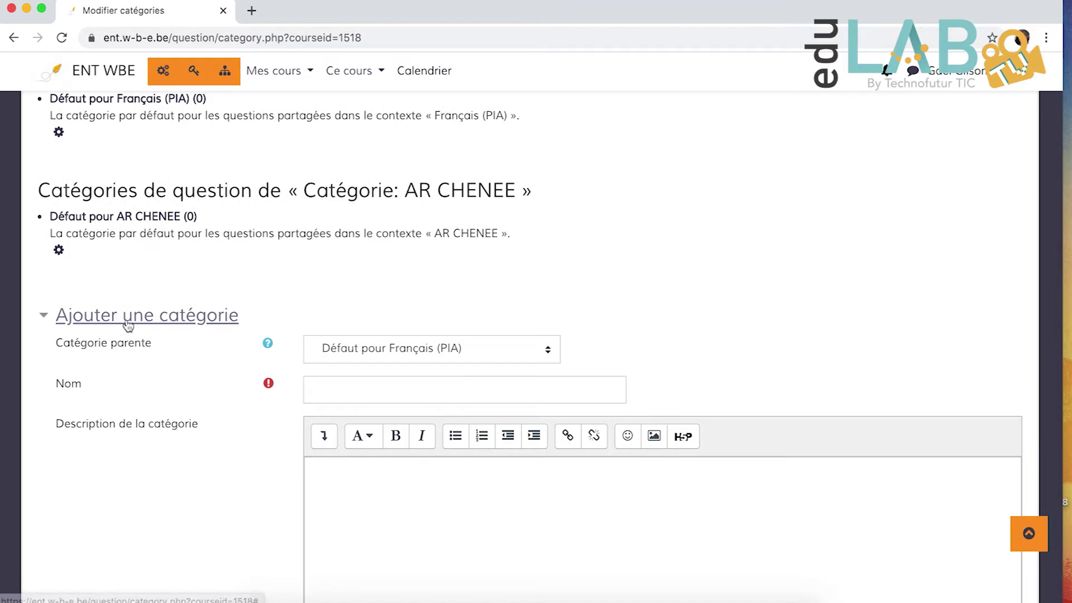
pyautogui.scroll(-2, 335, 307)
pyautogui.click(378, 290)
pyautogui.click(368, 285)
pyautogui.click(442, 329)
pyautogui.scroll(-1, 443, 328)
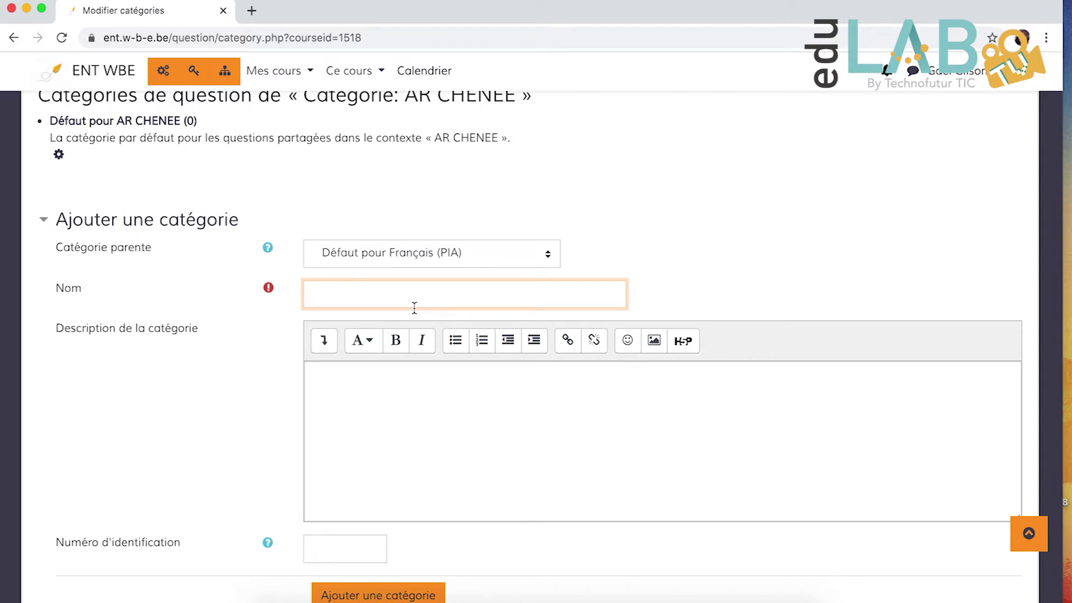
pyautogui.write('Outils de la langue')
pyautogui.scroll(-1, 367, 439)
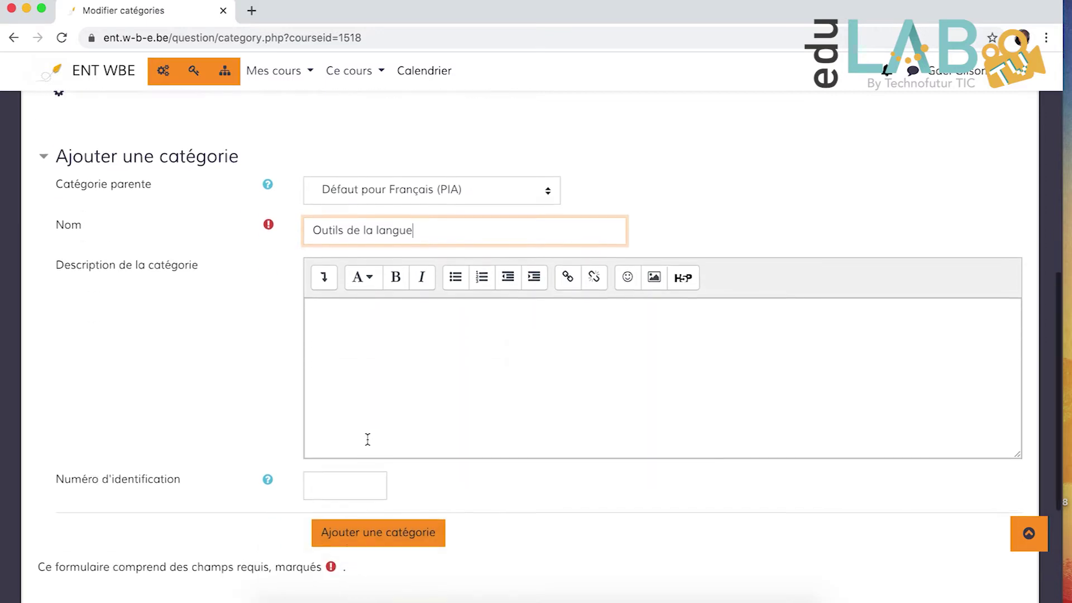
pyautogui.click(363, 537)
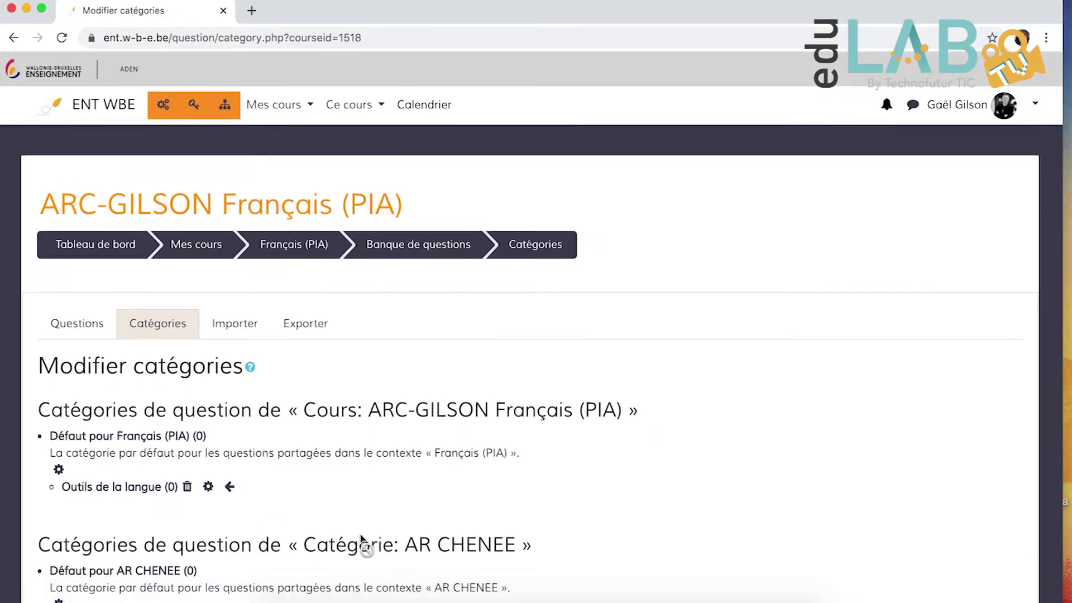
# Add a second question category named "Genres" under Défaut pour Français (PIA).
pyautogui.scroll(-1, 146, 434)
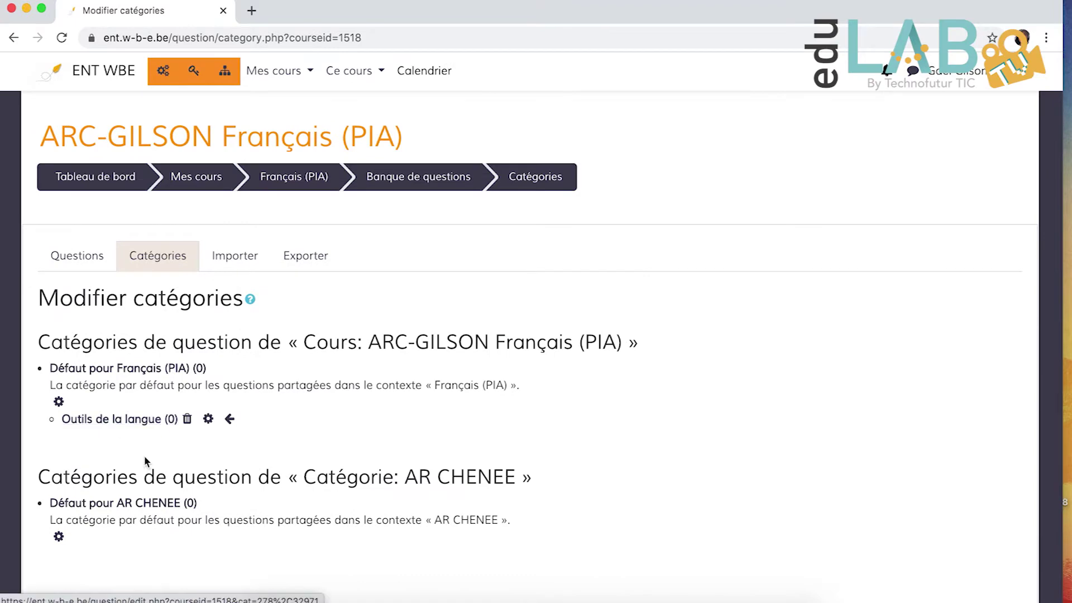
pyautogui.scroll(-3, 145, 456)
pyautogui.scroll(-1, 145, 456)
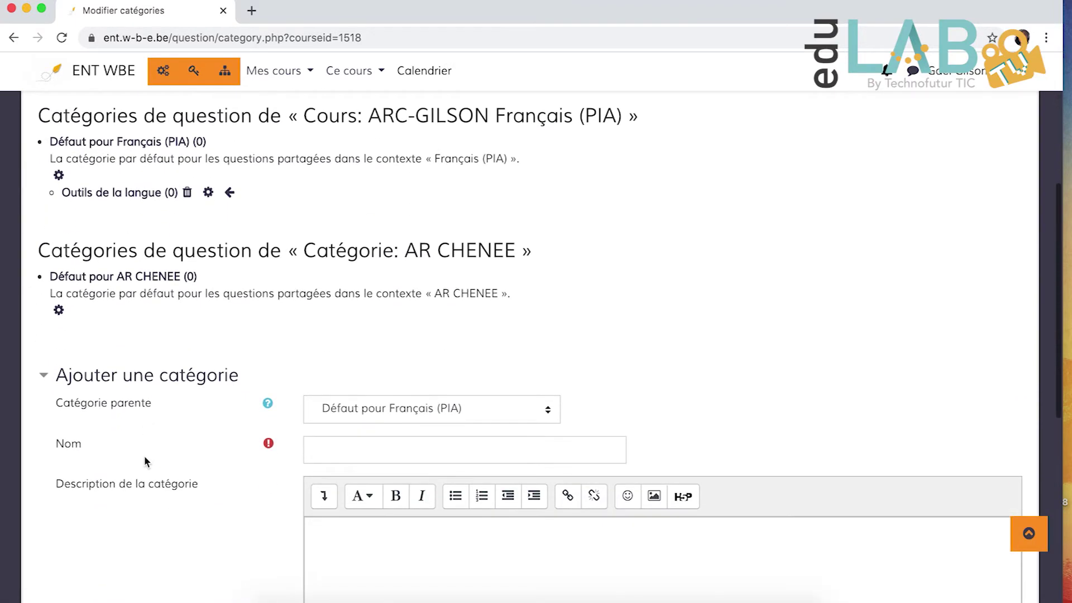
pyautogui.click(338, 450)
pyautogui.write('Genres')
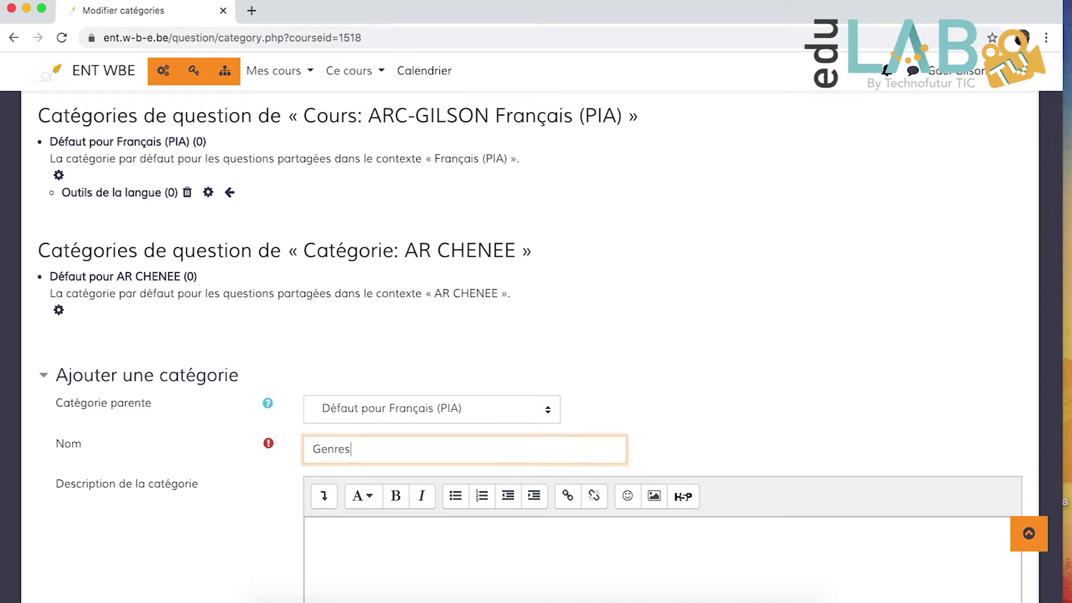
pyautogui.scroll(-4, 264, 565)
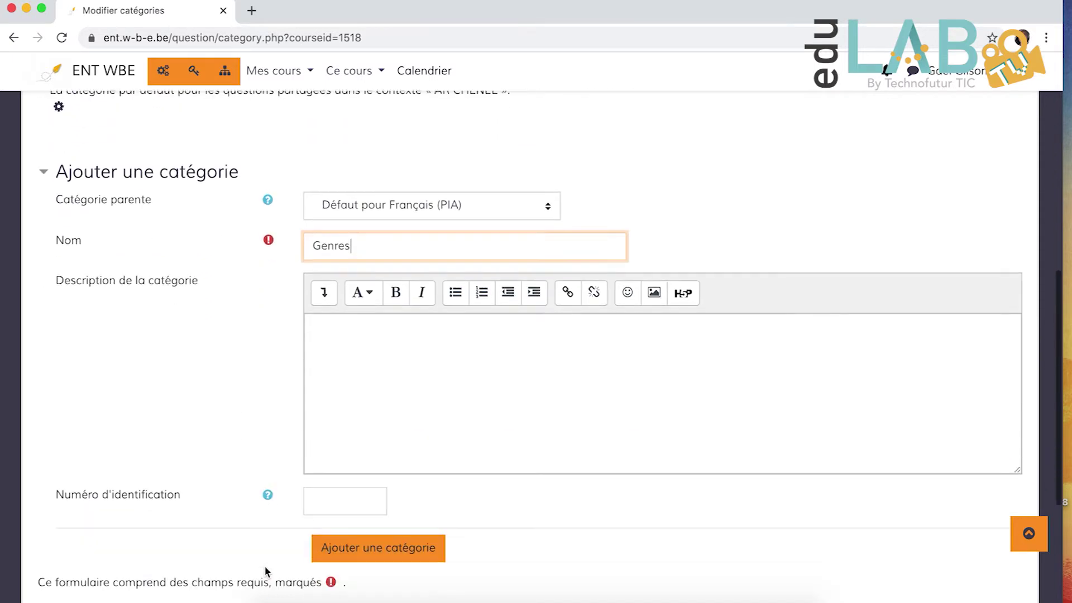
pyautogui.click(384, 535)
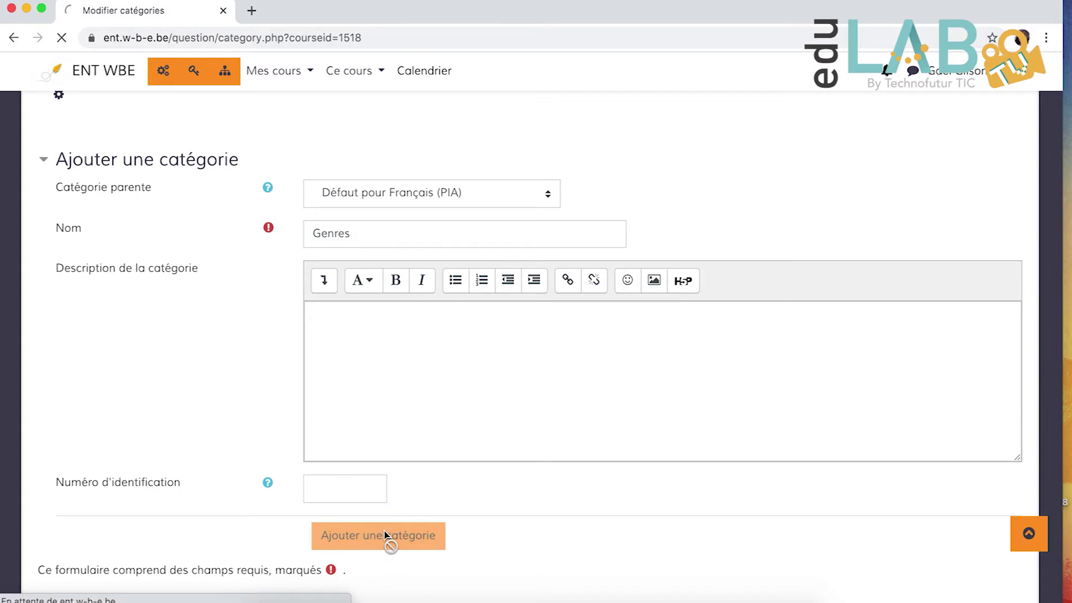
# Add a third question category named "Narratologie" under Défaut pour Français (PIA).
pyautogui.scroll(-2, 355, 567)
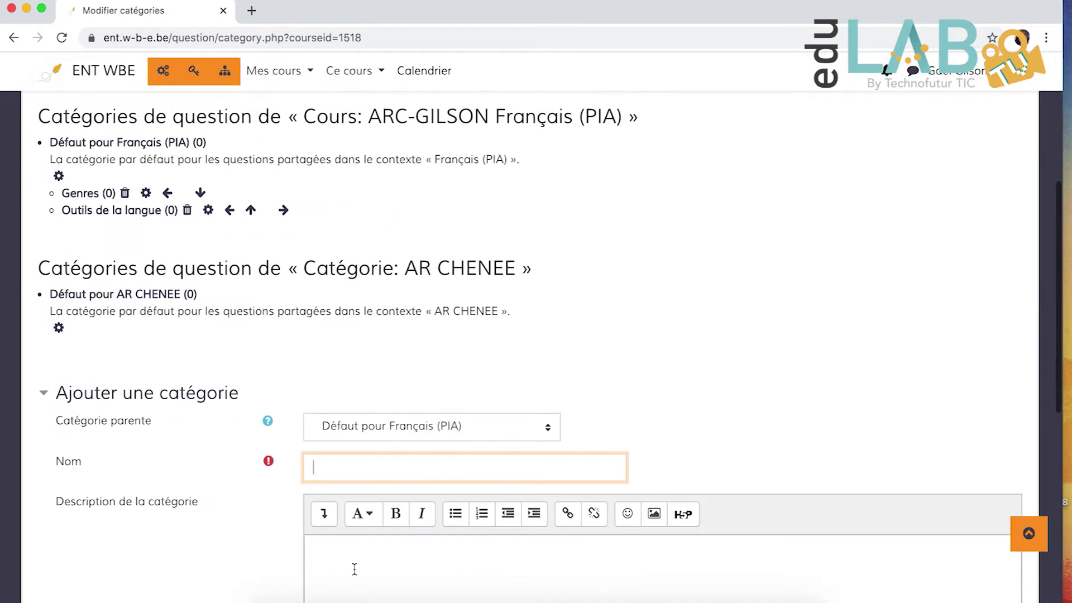
pyautogui.write('Narratol')
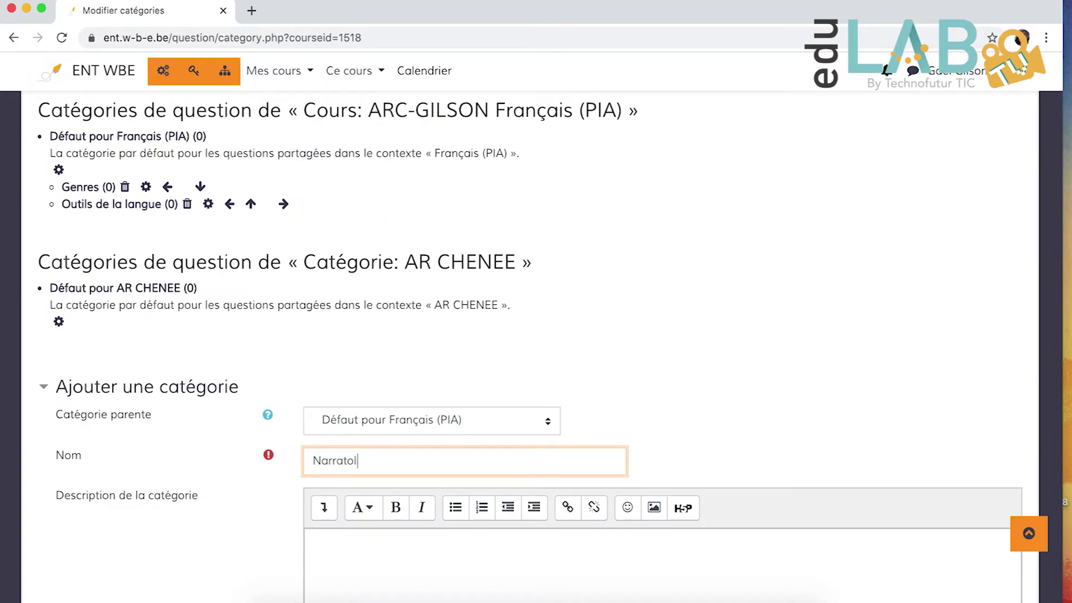
pyautogui.write('ogie')
pyautogui.scroll(-4, 359, 559)
pyautogui.click(359, 552)
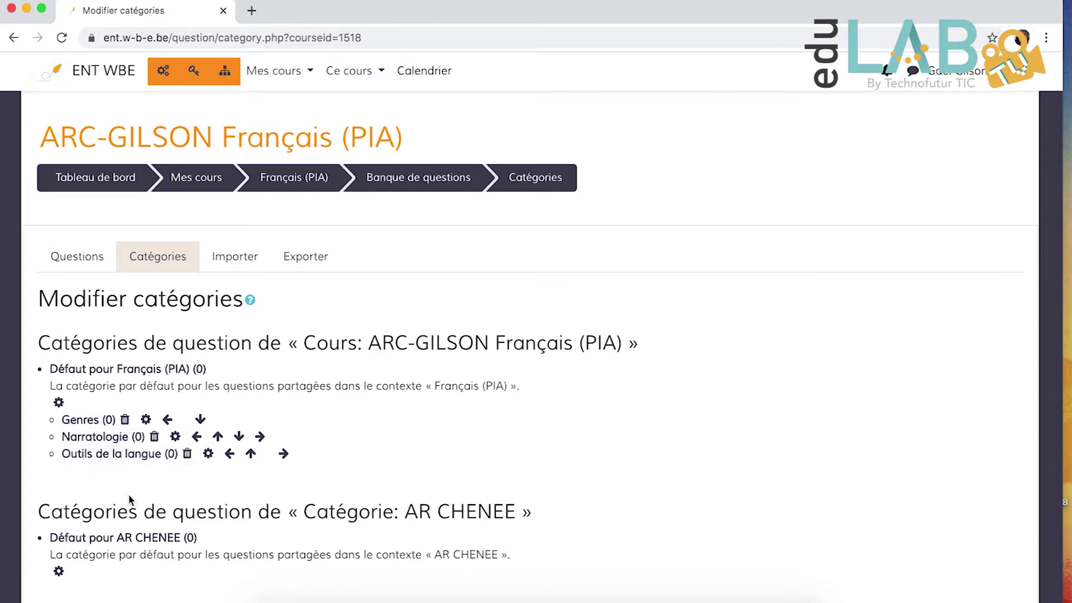
# Return to the question bank's questions and check which categories can be chosen, leaving the default category selected.
pyautogui.click(87, 264)
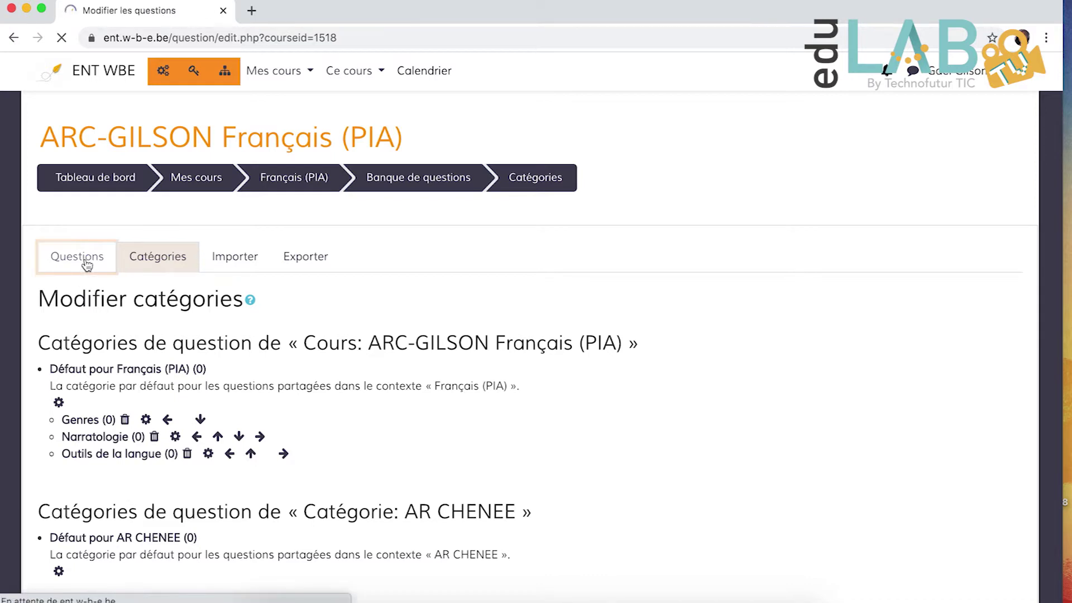
pyautogui.scroll(-2, 243, 307)
pyautogui.click(246, 305)
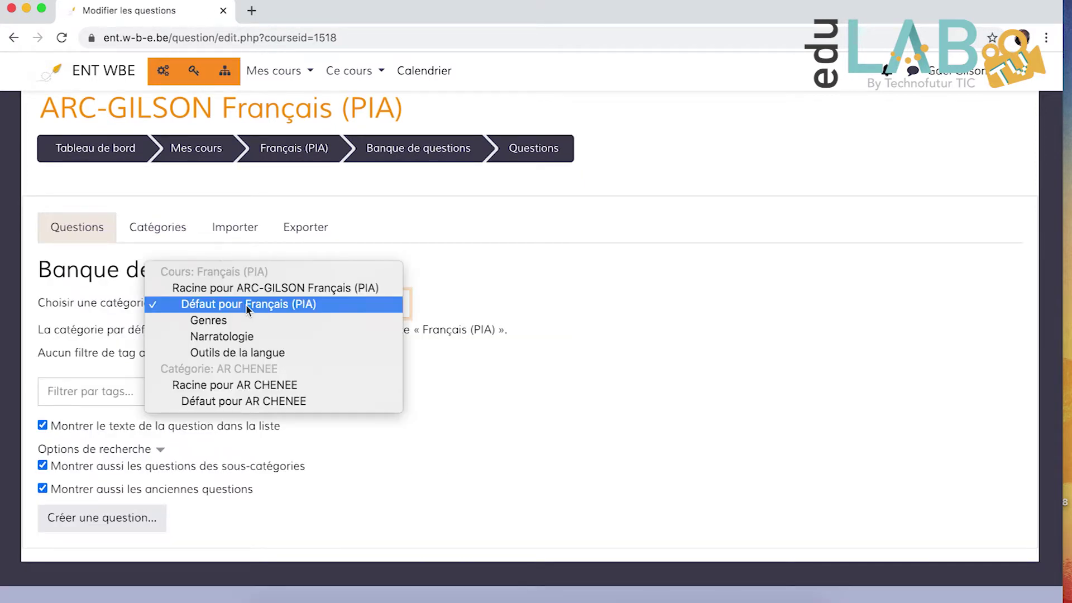
pyautogui.click(102, 299)
pyautogui.click(103, 339)
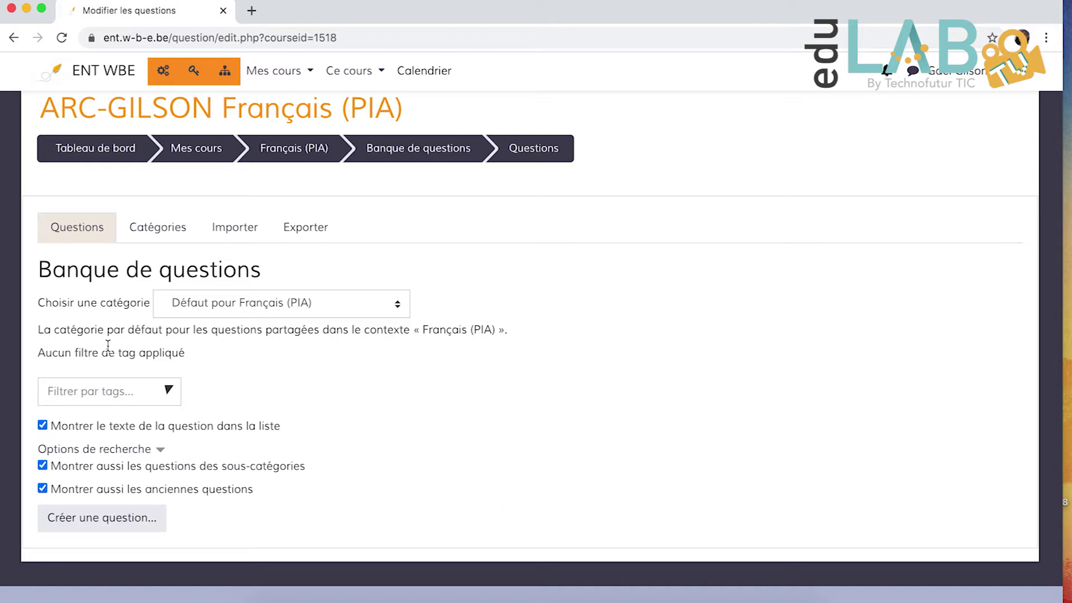
# Start creating a question and examine the available question types, including the descriptions of Choix multiple, Vrai/Faux, Appariement and Composition.
pyautogui.click(97, 525)
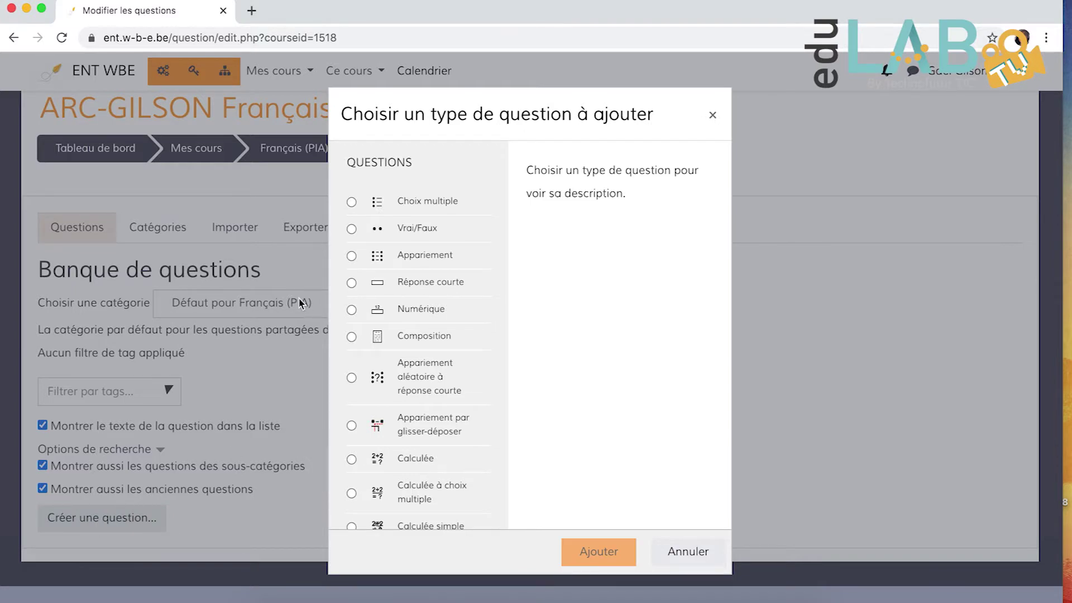
pyautogui.scroll(-6, 406, 393)
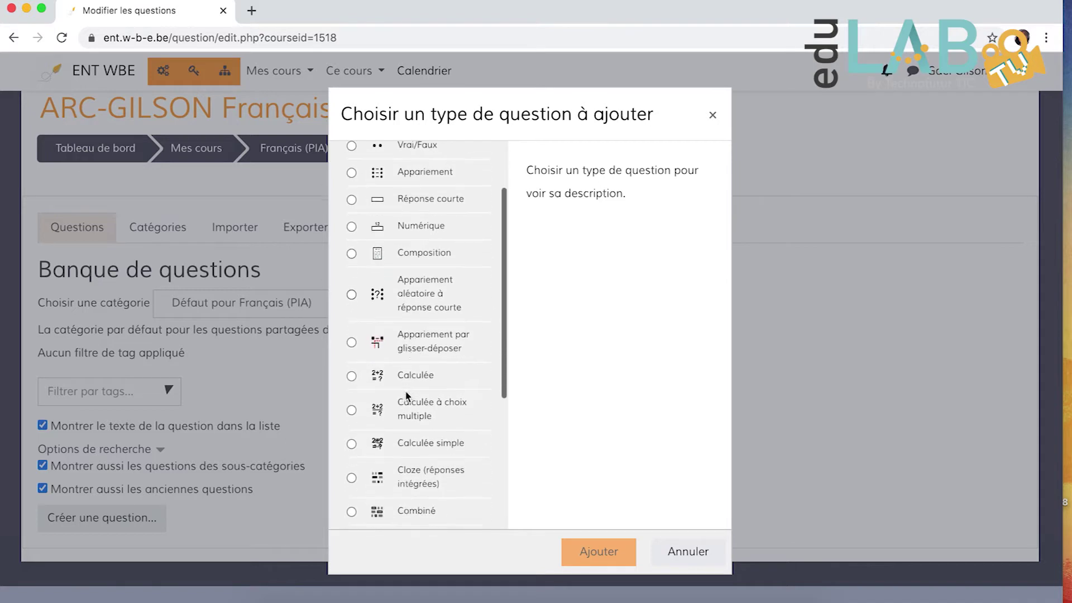
pyautogui.scroll(6, 406, 394)
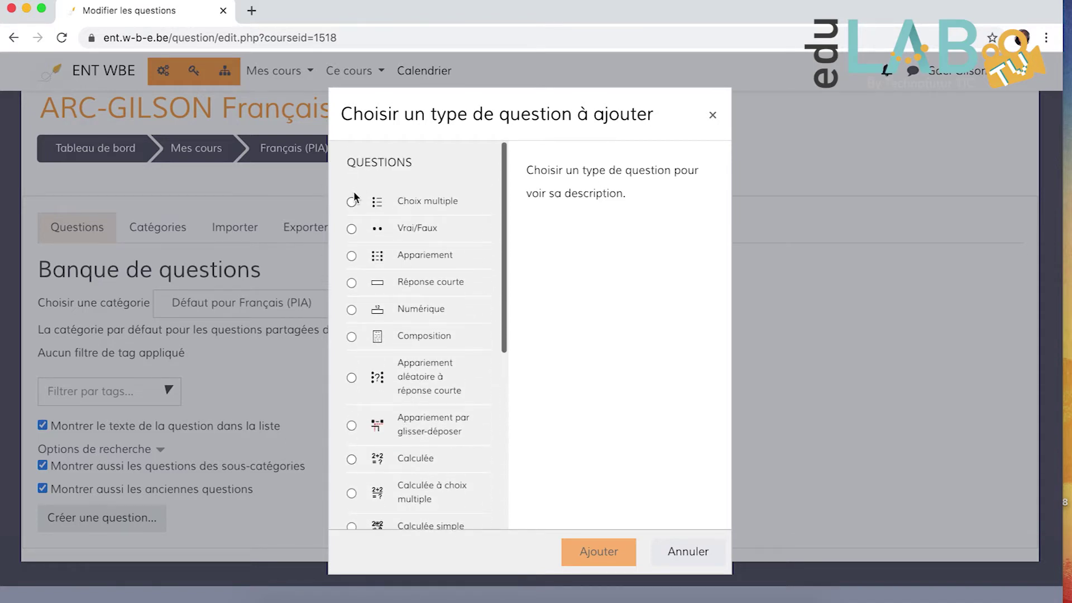
pyautogui.click(352, 202)
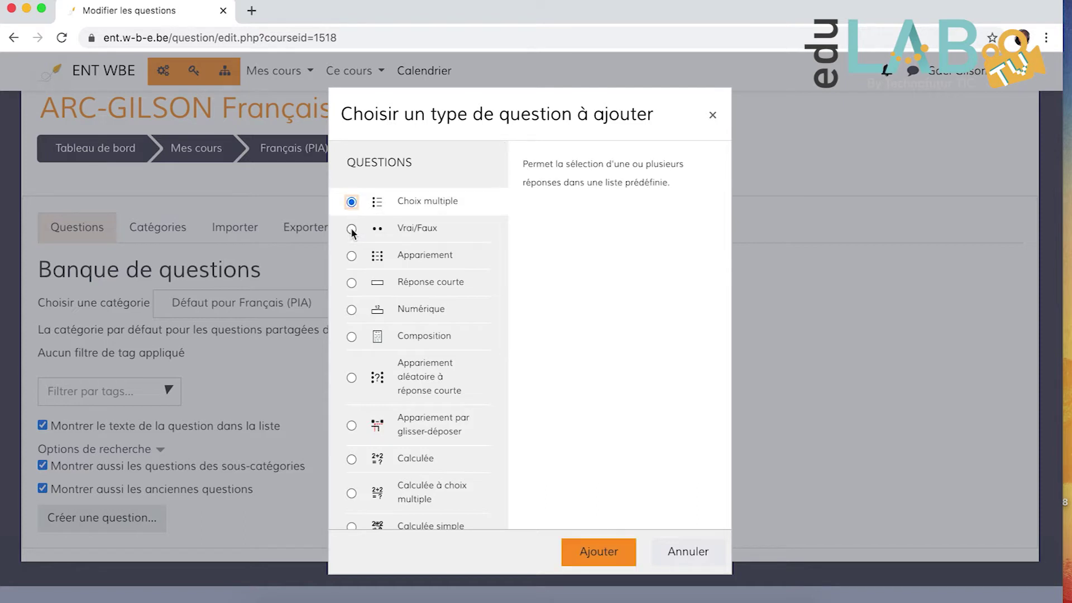
pyautogui.click(352, 229)
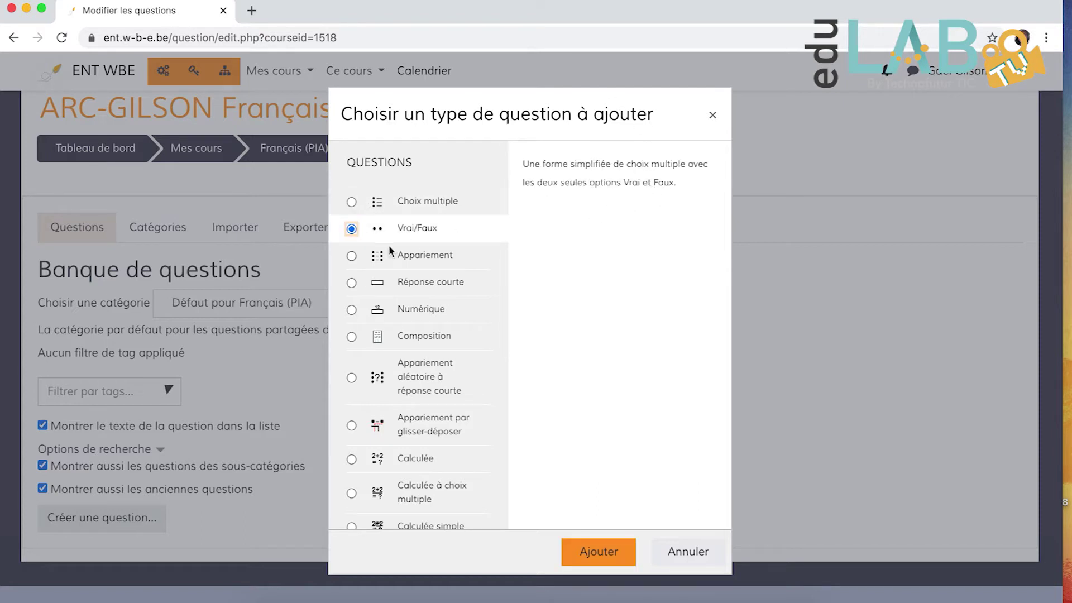
pyautogui.click(352, 256)
pyautogui.click(351, 202)
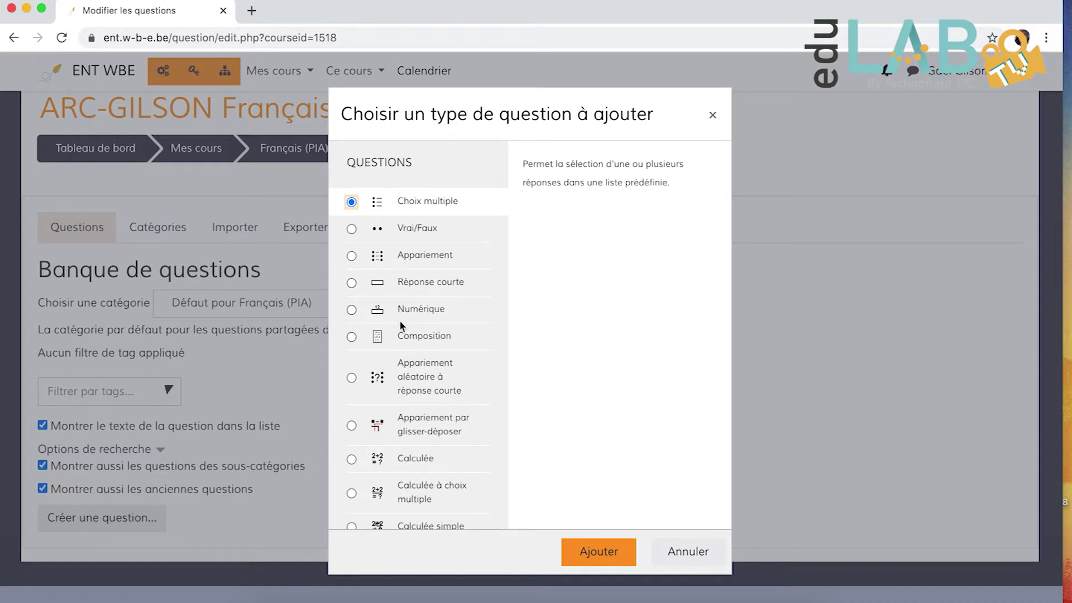
pyautogui.click(418, 340)
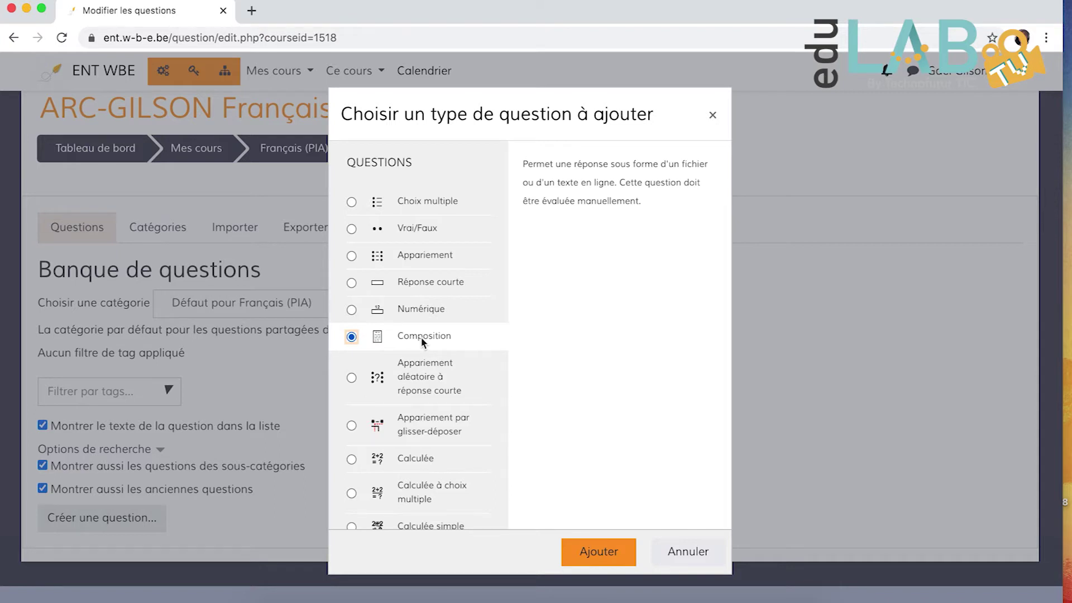
pyautogui.scroll(-5, 421, 337)
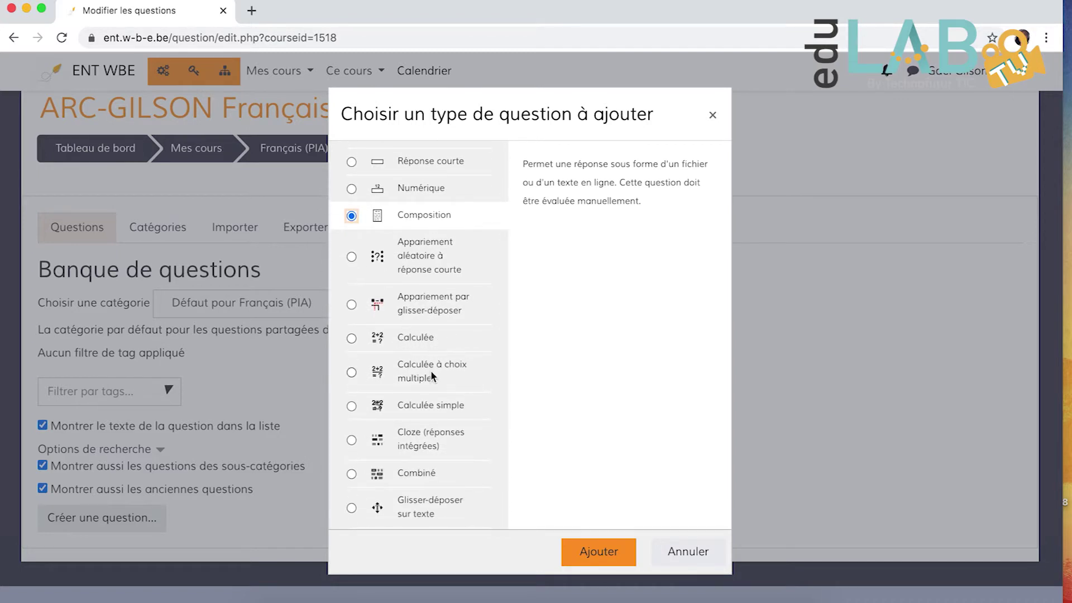
pyautogui.scroll(-3, 436, 387)
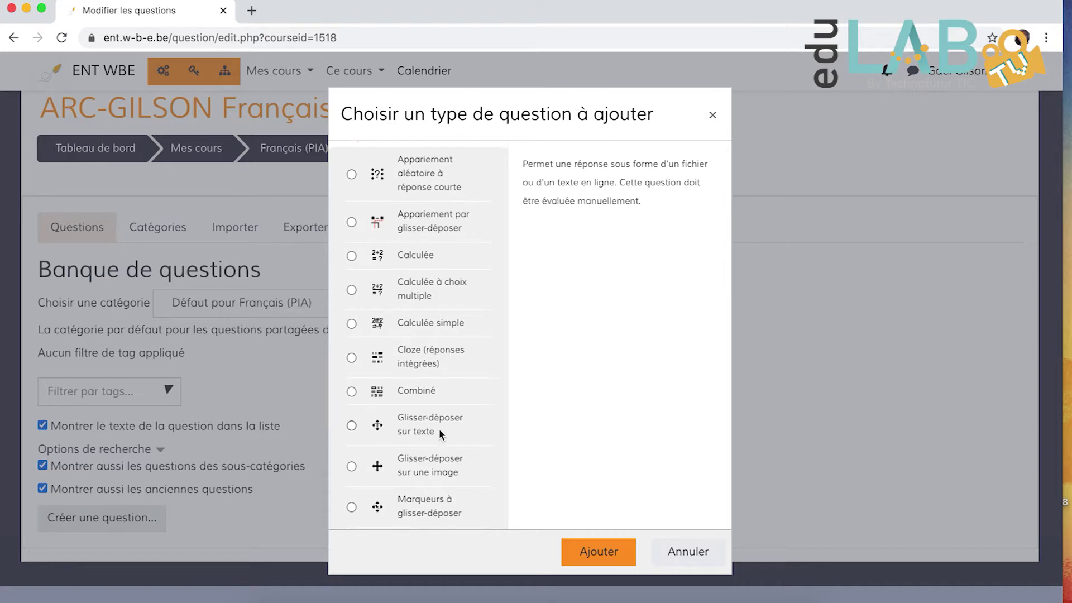
pyautogui.scroll(-4, 439, 431)
pyautogui.scroll(10, 433, 449)
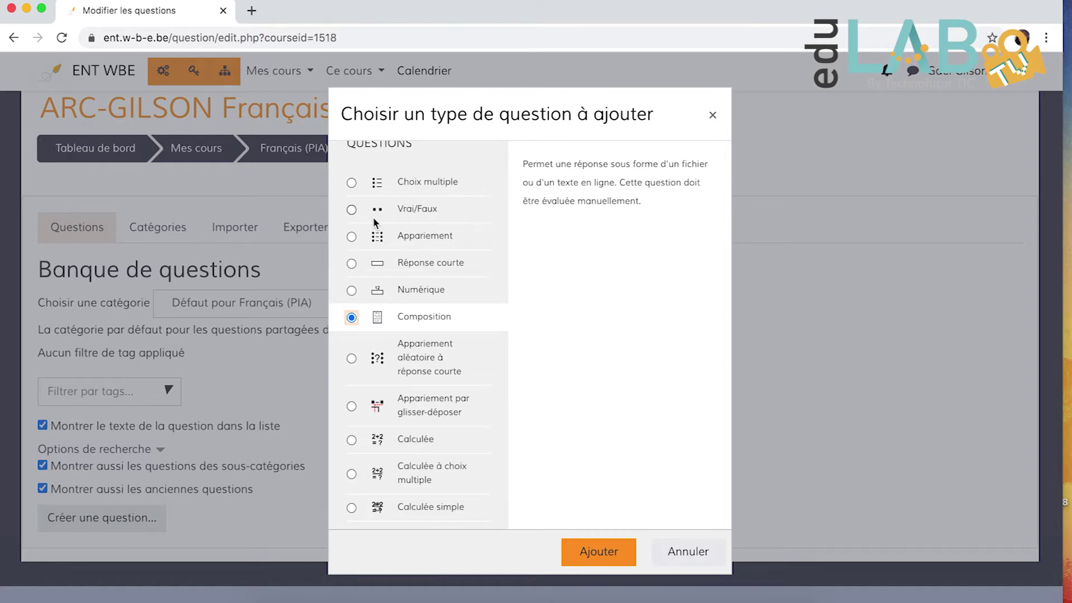
pyautogui.scroll(1, 373, 219)
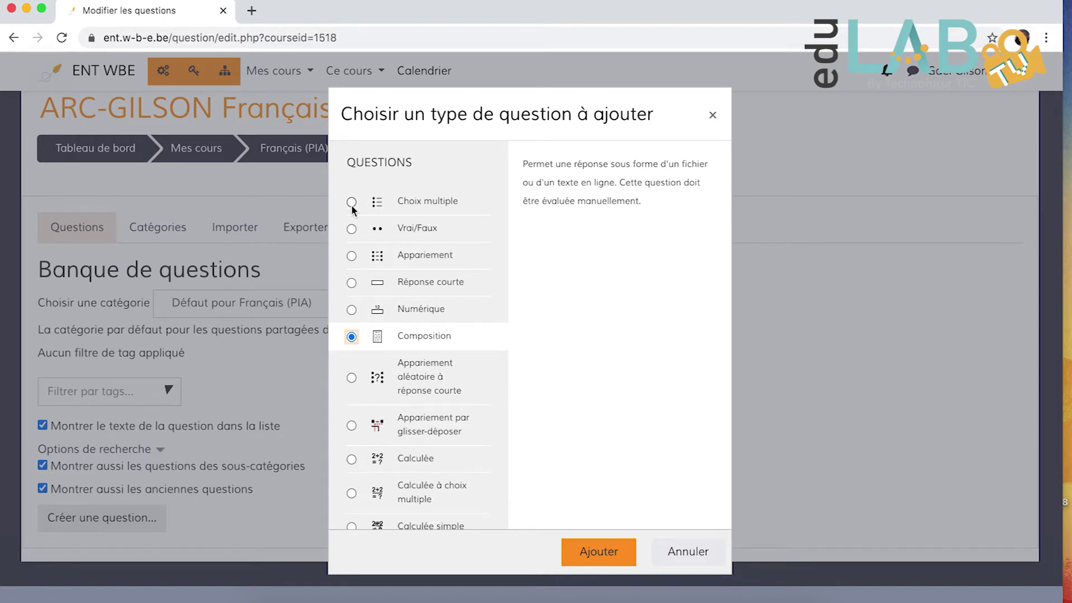
# Add a Choix multiple question and assign it to the Genres category.
pyautogui.click(352, 206)
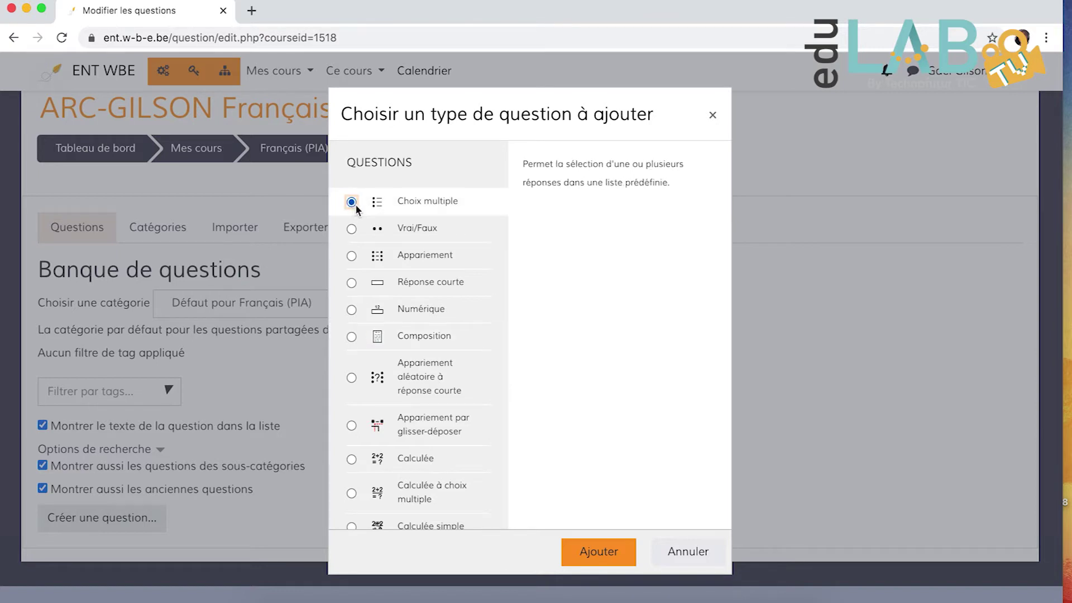
pyautogui.click(599, 555)
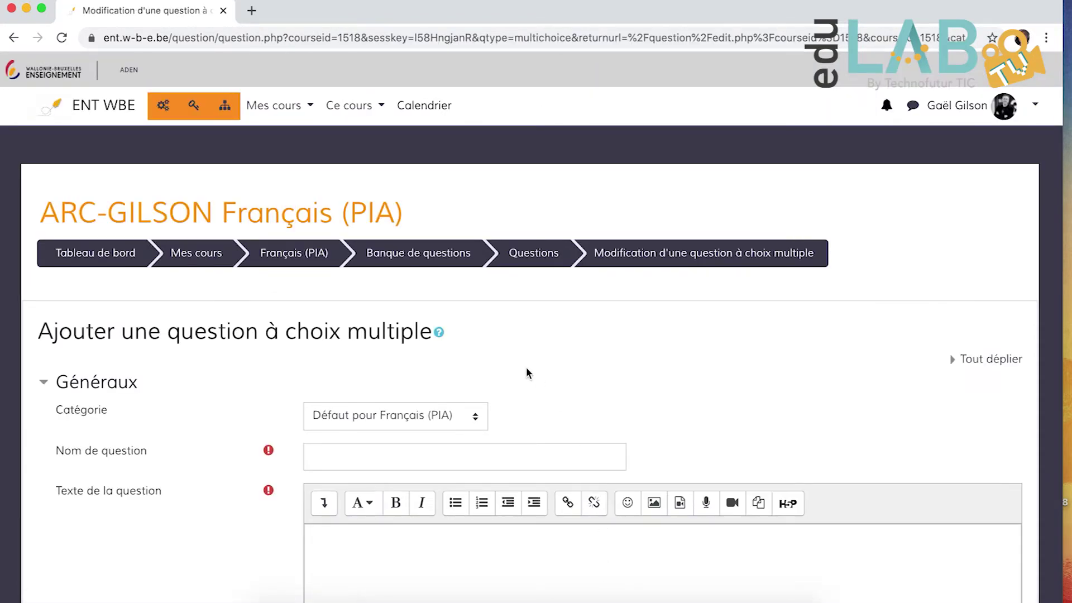
pyautogui.scroll(-3, 526, 367)
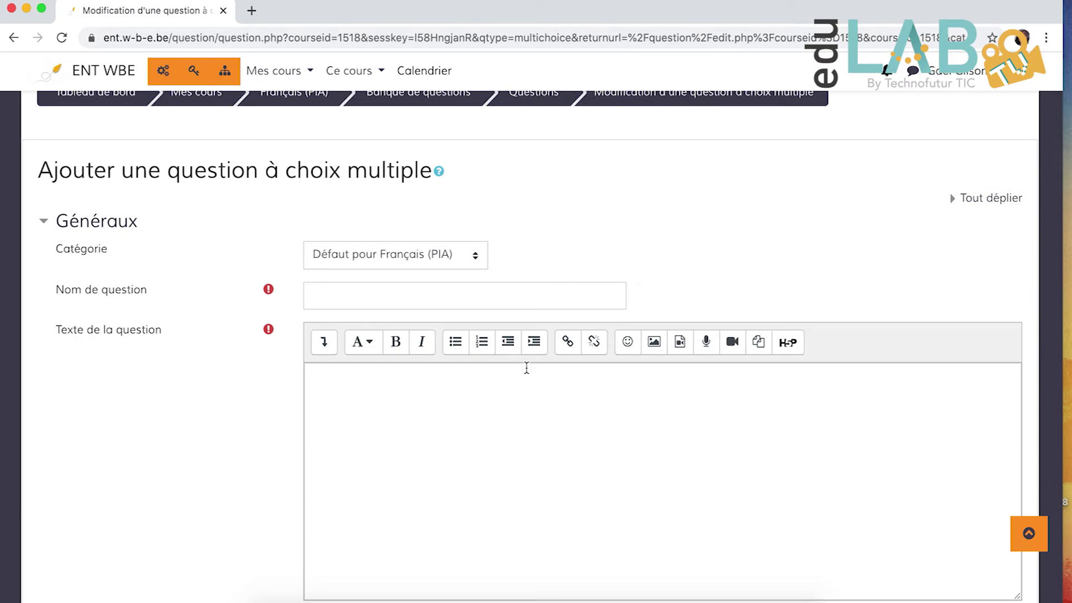
pyautogui.click(391, 255)
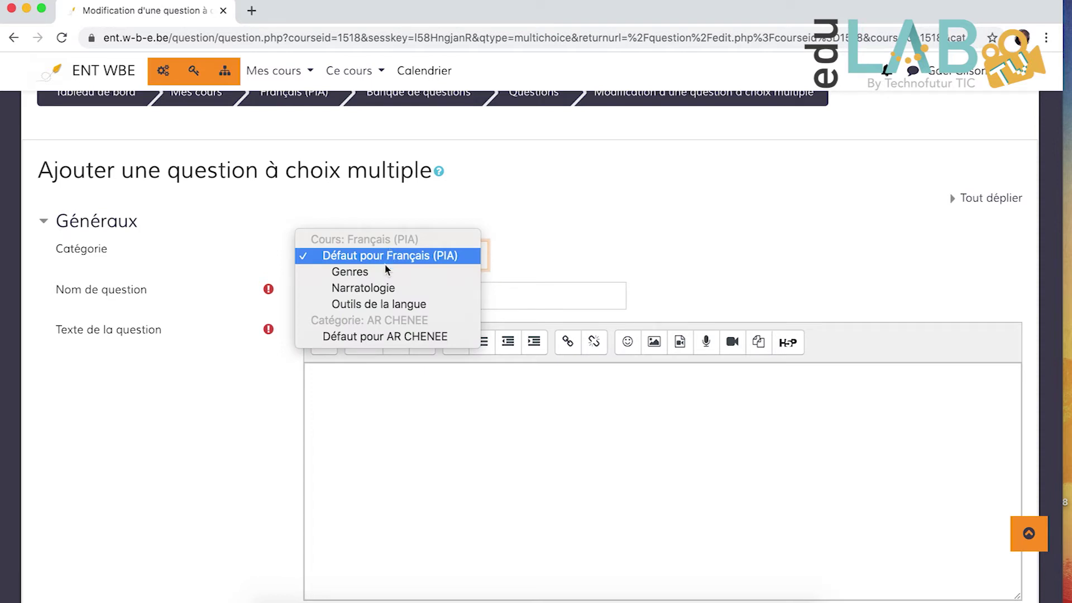
pyautogui.click(381, 272)
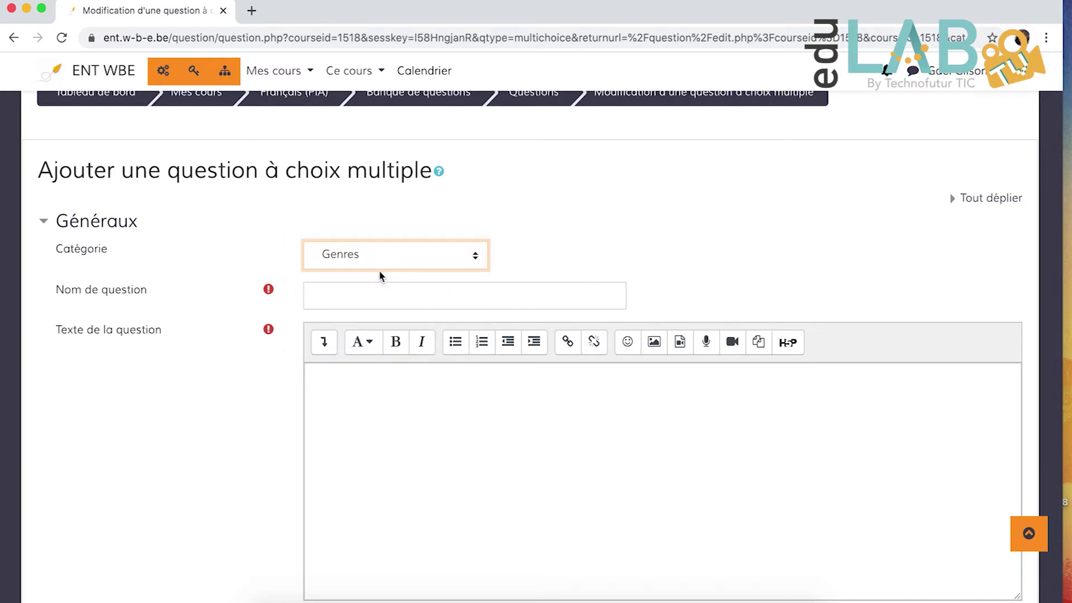
# Name the question "G-SF 1".
pyautogui.click(363, 294)
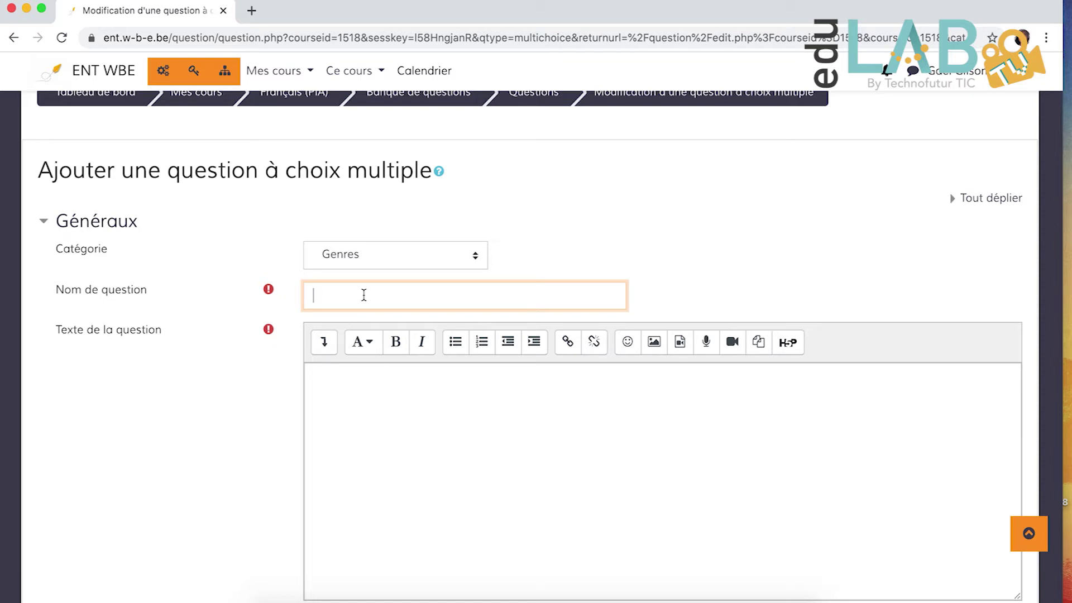
pyautogui.write('G-')
pyautogui.write('SF 1')
# Examine the question text editor's formatting options, including the heading styles, the extended tools and the equation editor.
pyautogui.click(411, 417)
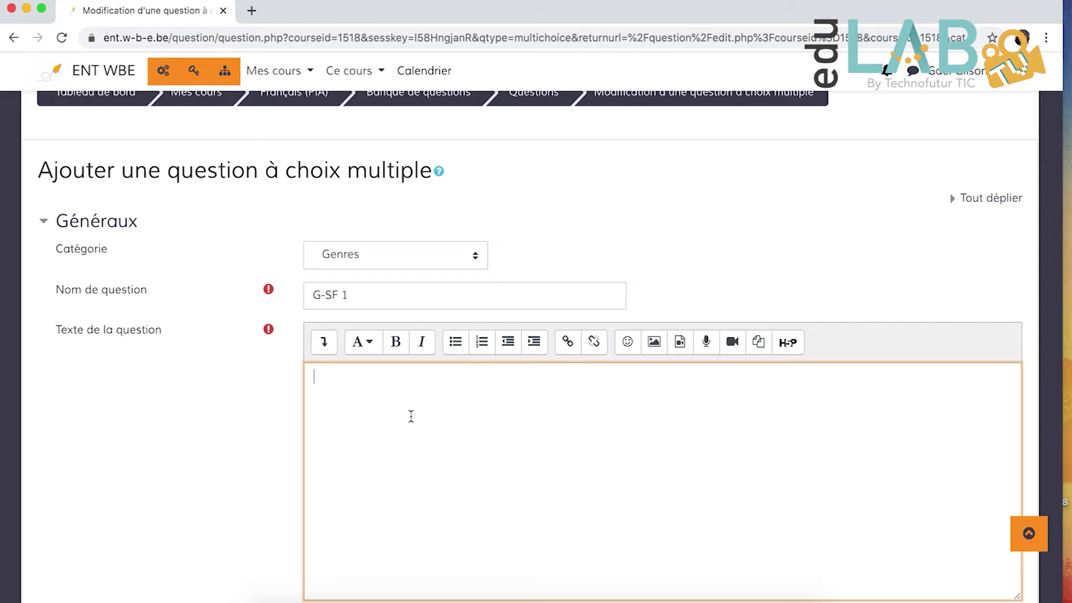
pyautogui.scroll(-2, 411, 416)
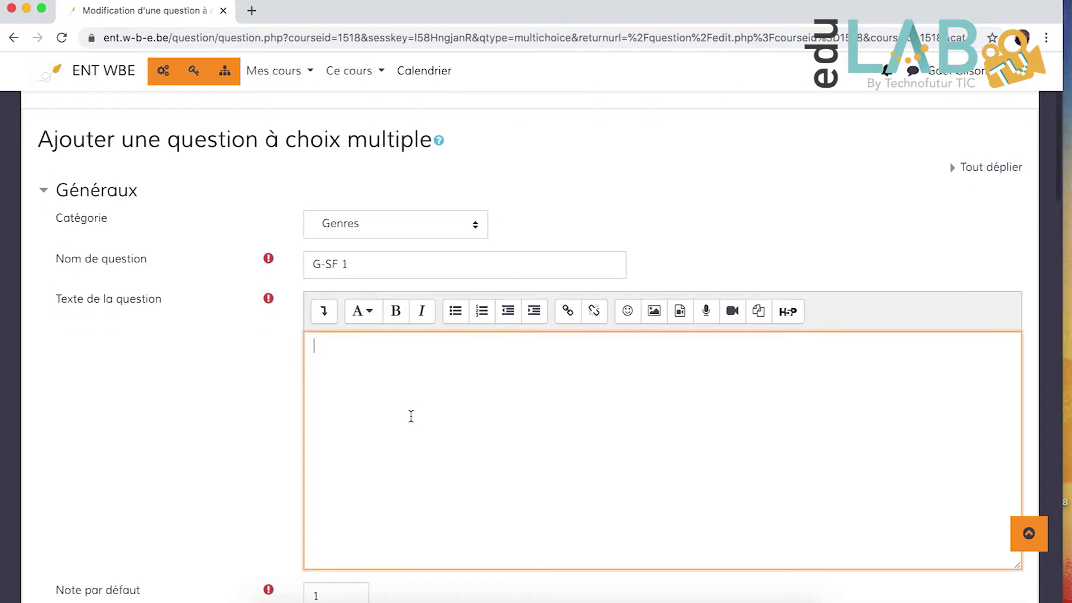
pyautogui.scroll(-1, 411, 416)
pyautogui.scroll(1, 411, 416)
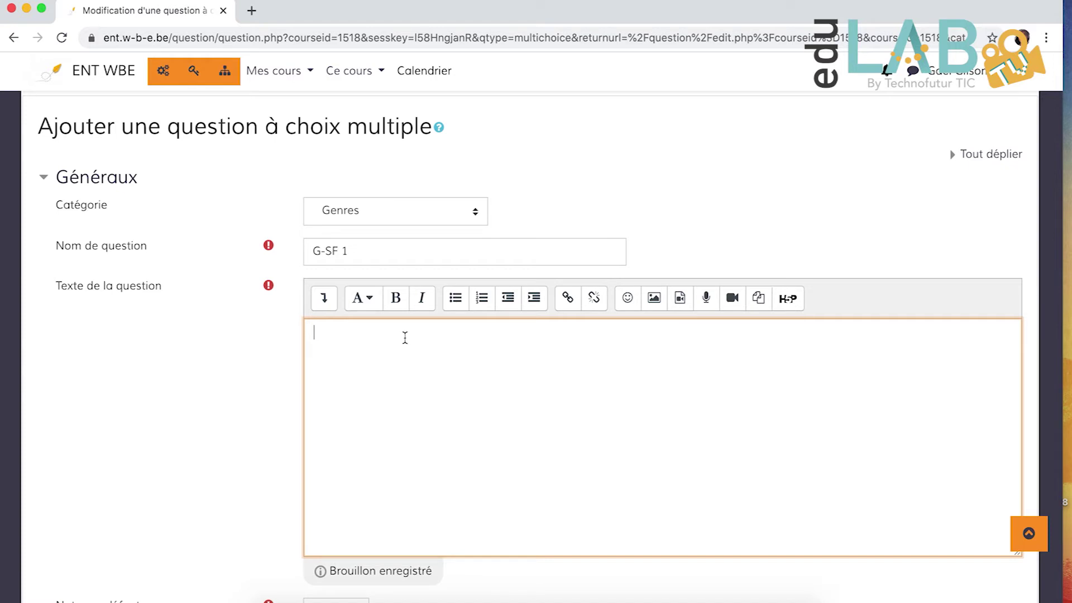
pyautogui.click(373, 303)
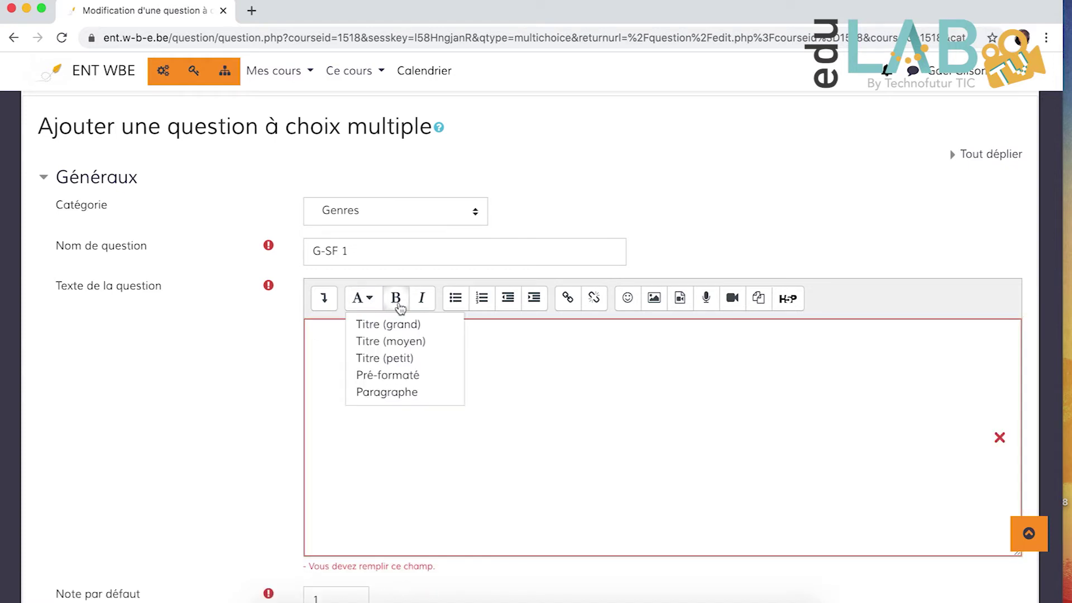
pyautogui.press('Escape')
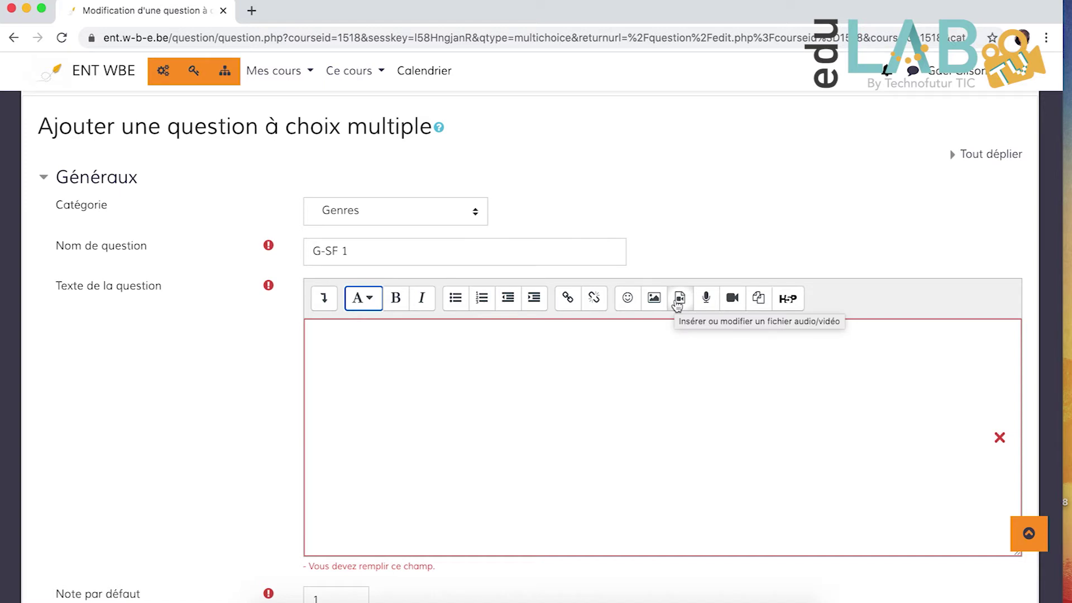
pyautogui.click(665, 356)
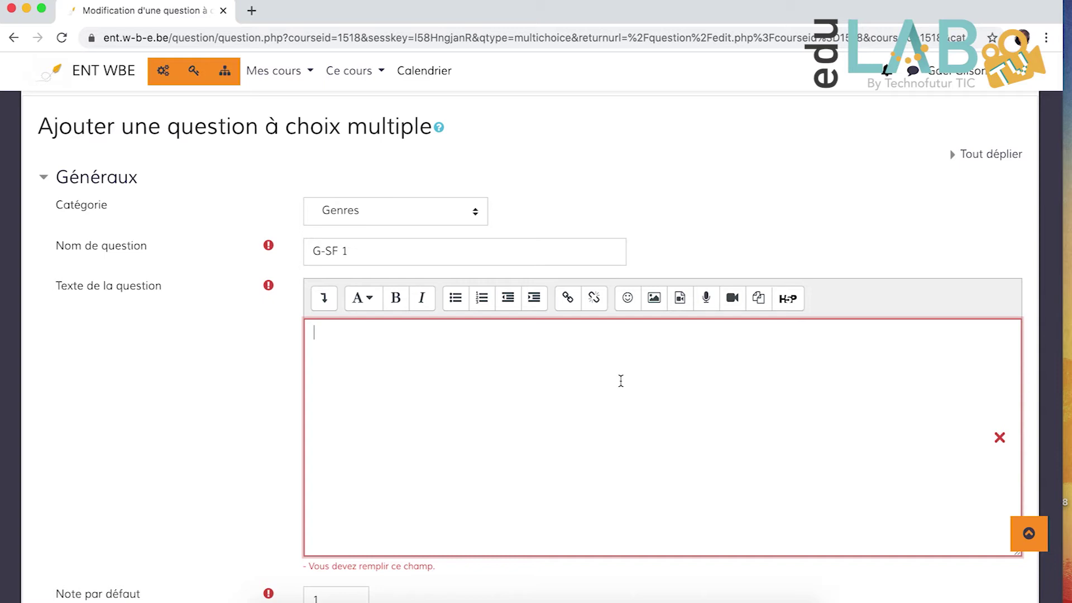
pyautogui.click(324, 302)
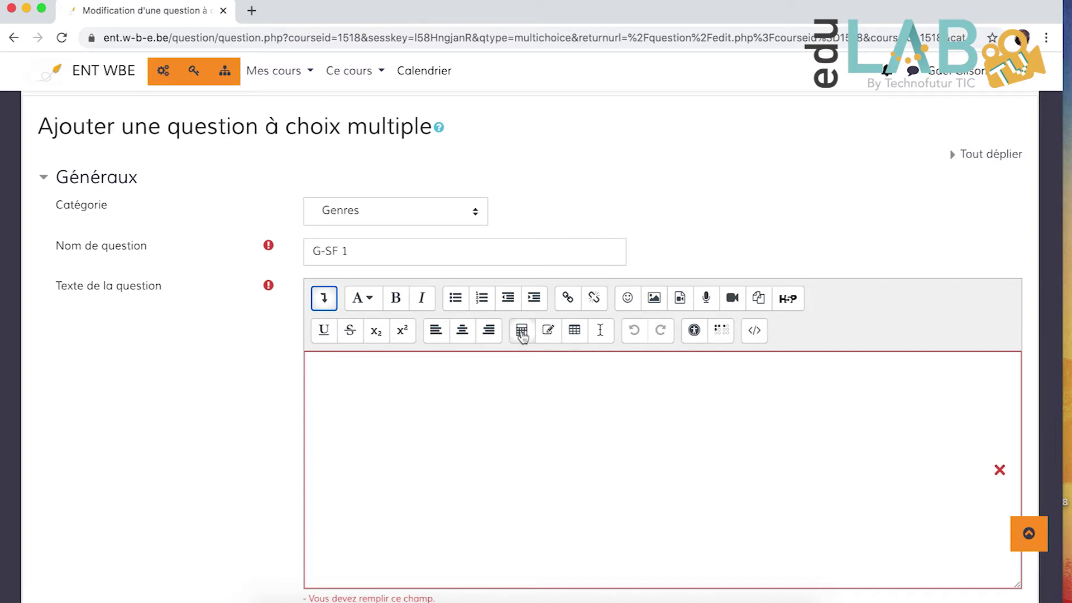
pyautogui.click(521, 335)
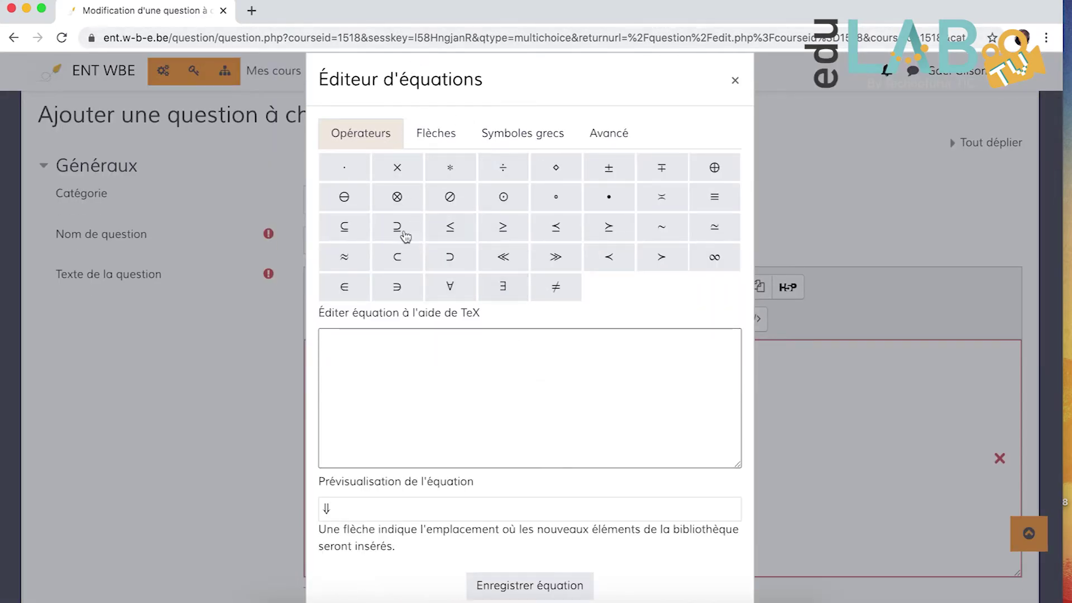
pyautogui.press('Escape')
# Enter the question text "Dans quel genre littéraire un événement surnaturel fait-il irruption dans un cadre réaliste?".
pyautogui.click(367, 365)
pyautogui.scroll(-1, 367, 364)
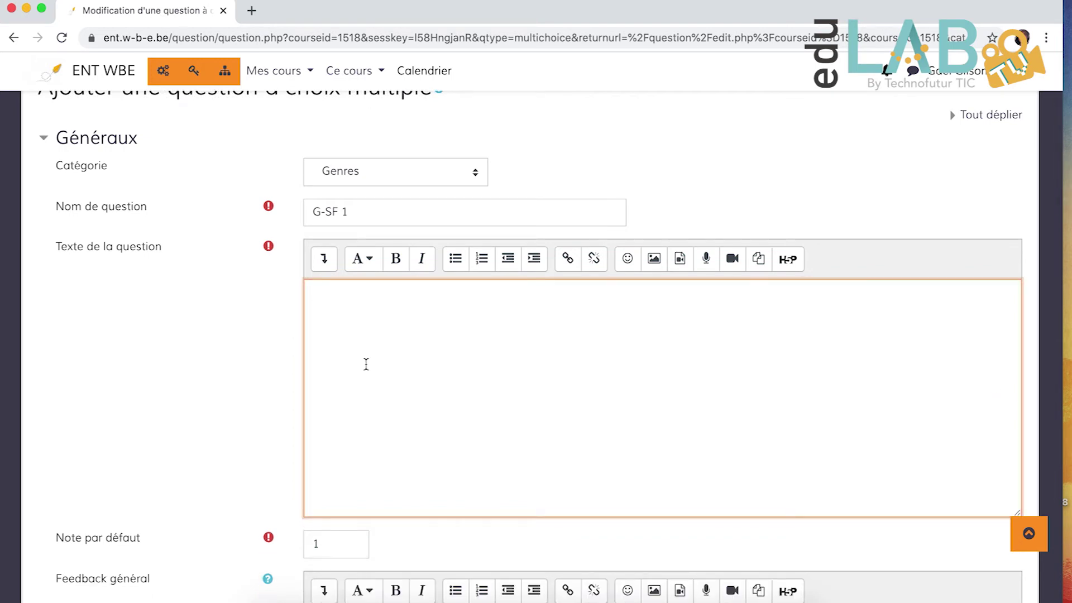
pyautogui.write('Q')
pyautogui.press('BackSpace')
pyautogui.write('Dans quel genre littéraire un événemen')
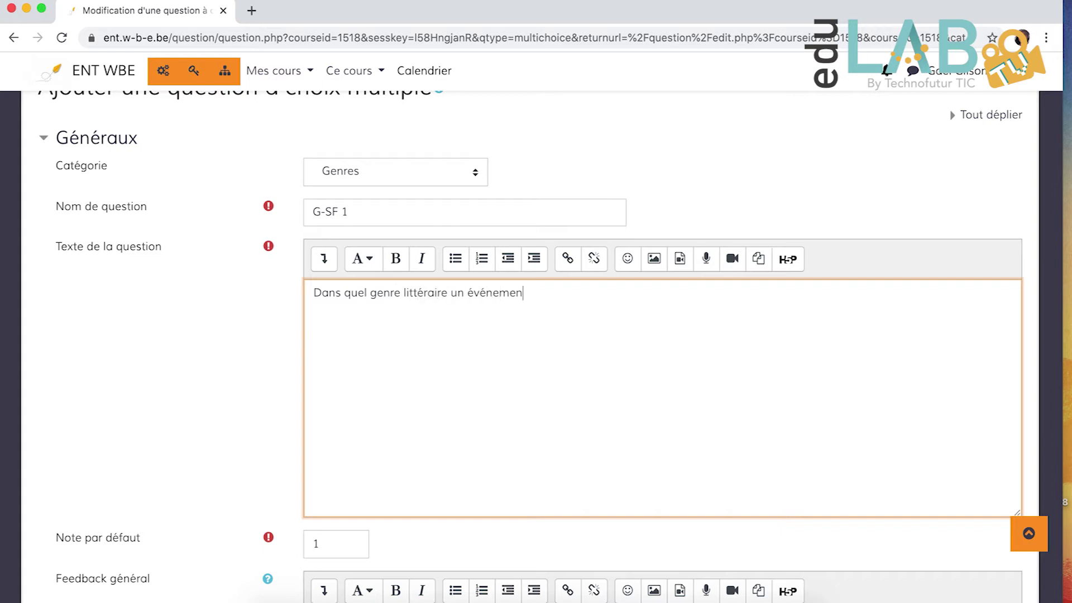
pyautogui.write('t surnaturel fait-il irruption dans un cadre réaliste?')
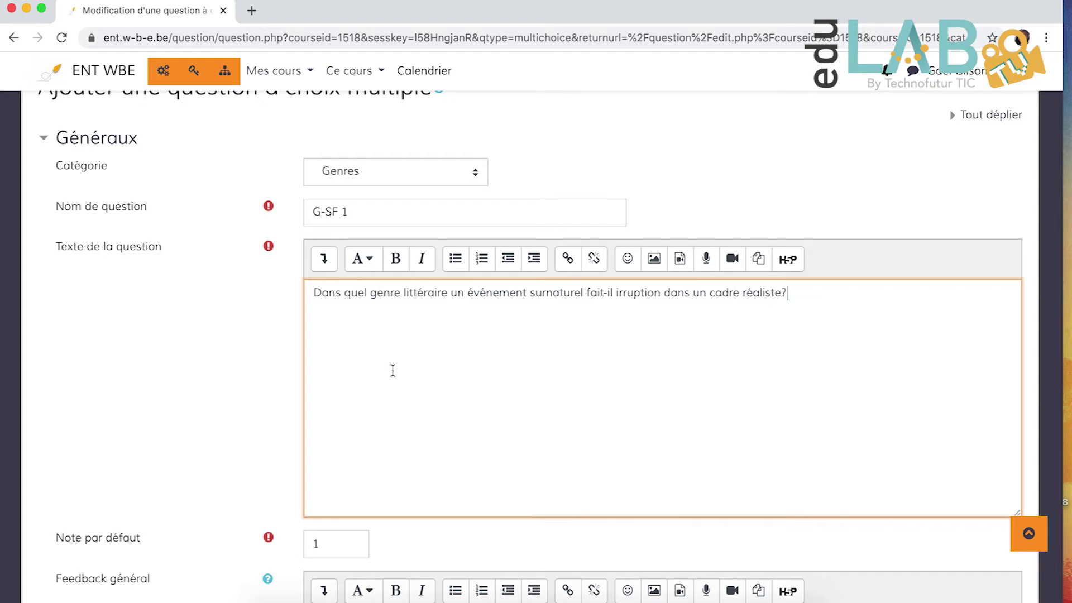
# Review the default mark, the general feedback and the choice between single and multiple answers, keeping "Une seule réponse".
pyautogui.scroll(-3, 369, 364)
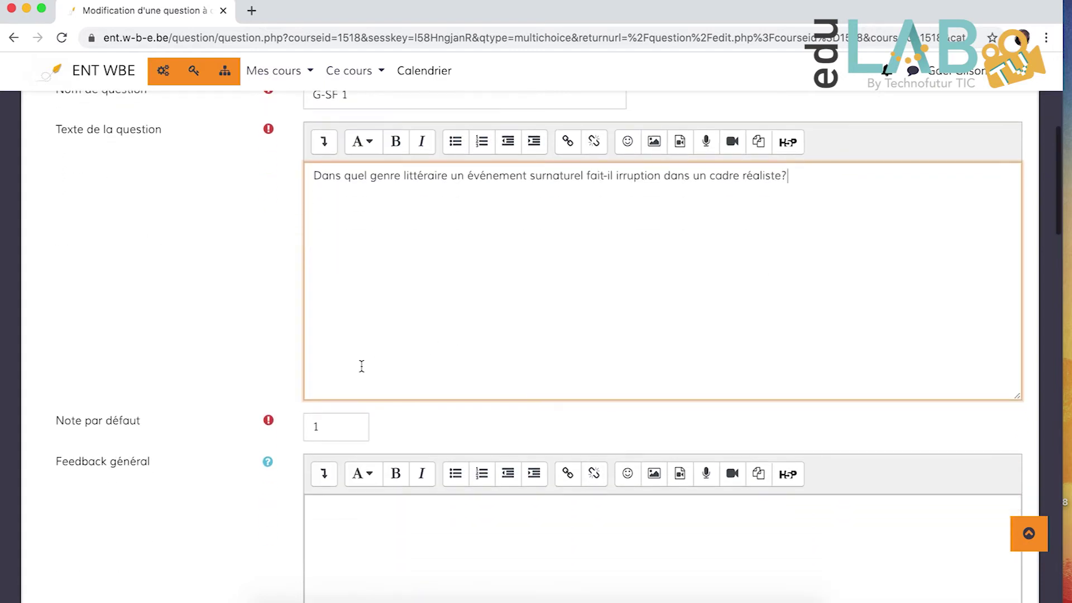
pyautogui.click(329, 426)
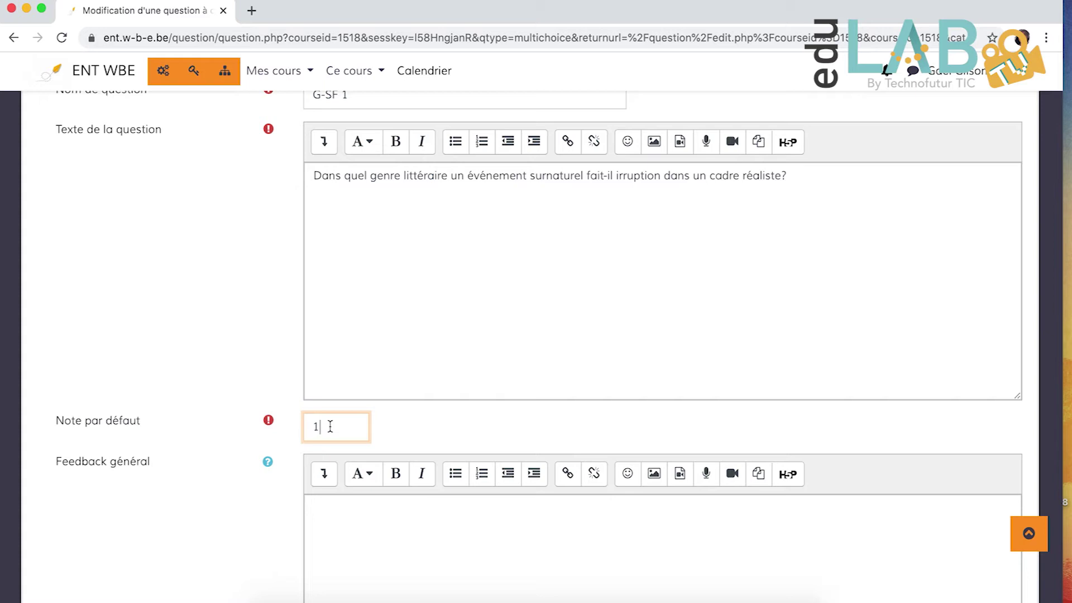
pyautogui.scroll(-2, 330, 426)
pyautogui.click(388, 471)
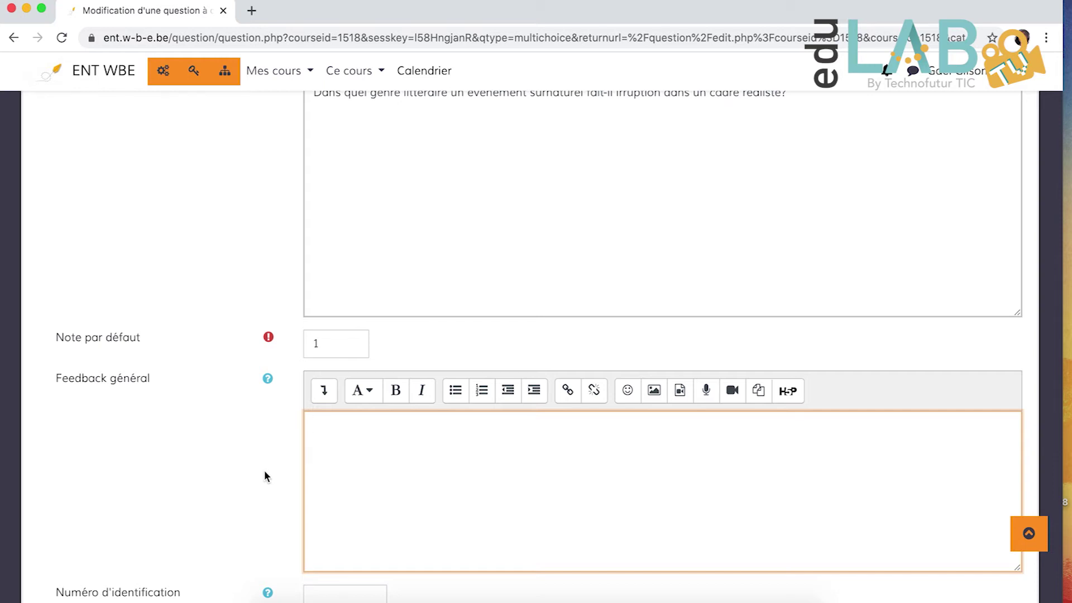
pyautogui.scroll(-3, 266, 476)
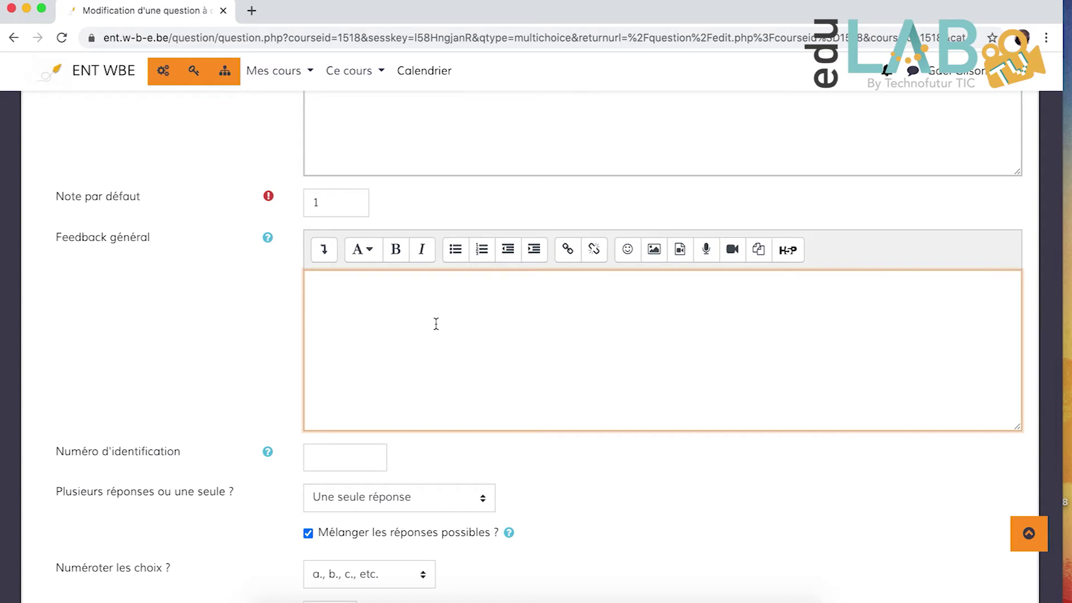
pyautogui.scroll(-3, 436, 324)
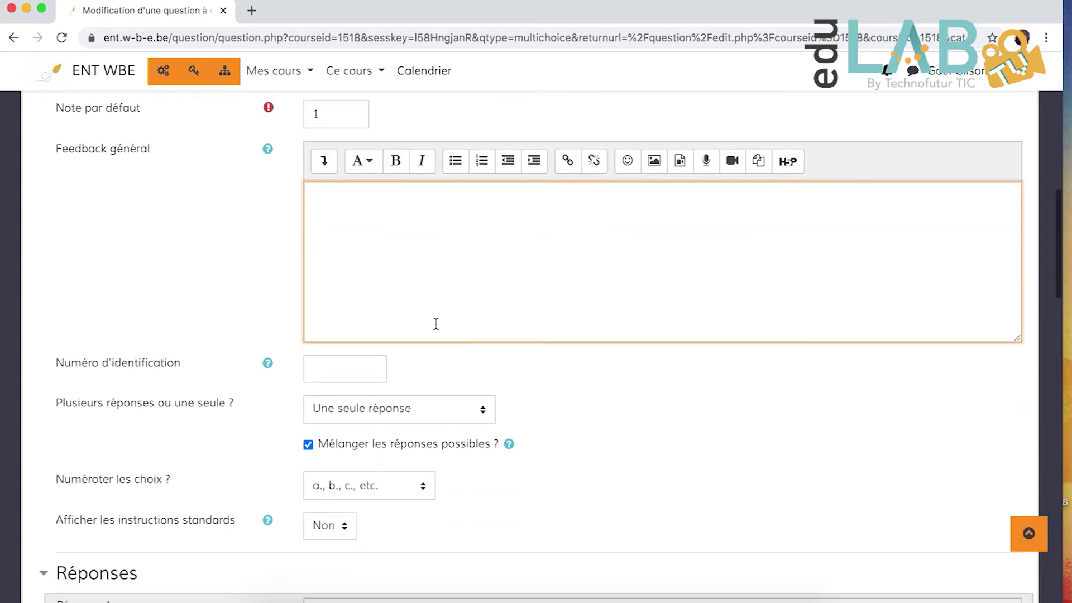
pyautogui.click(371, 409)
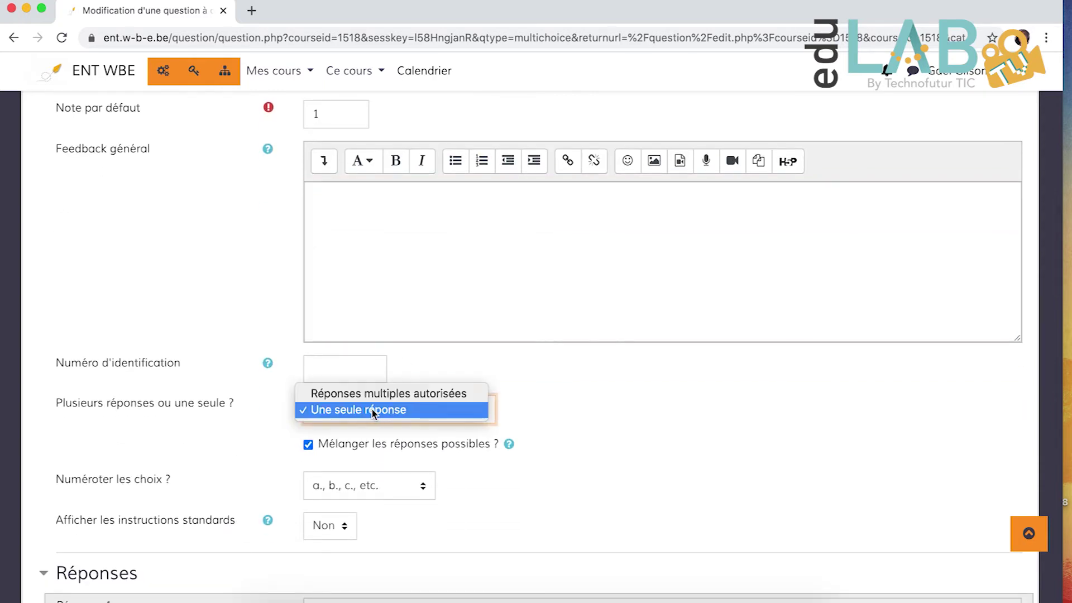
pyautogui.click(371, 410)
pyautogui.click(372, 412)
pyautogui.click(372, 411)
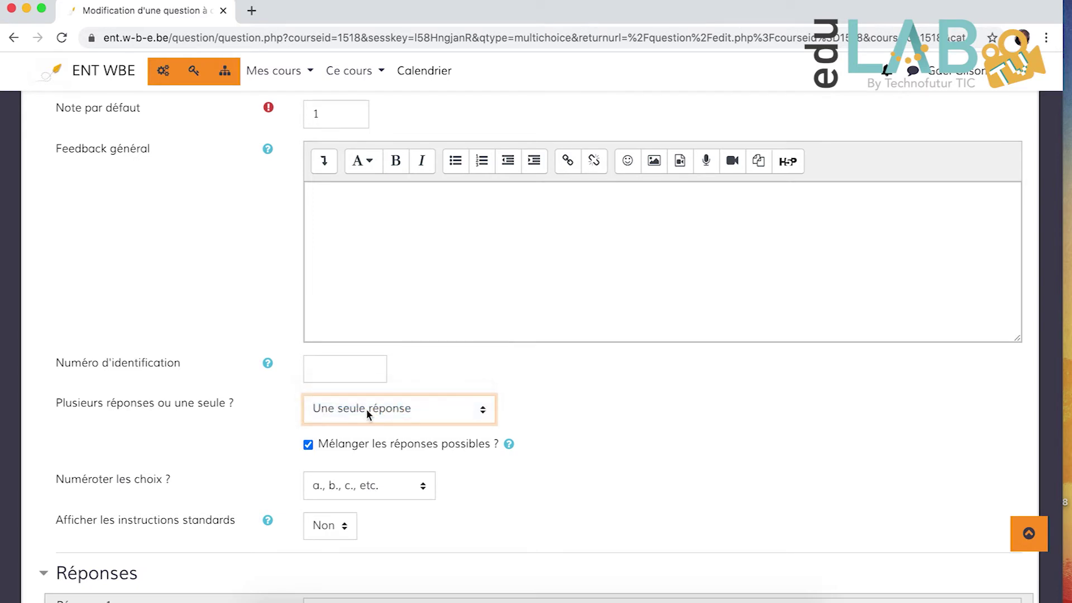
# Examine the answer shuffling, choice numbering and standard instructions settings, keeping the standard instructions on "Non".
pyautogui.scroll(-1, 366, 409)
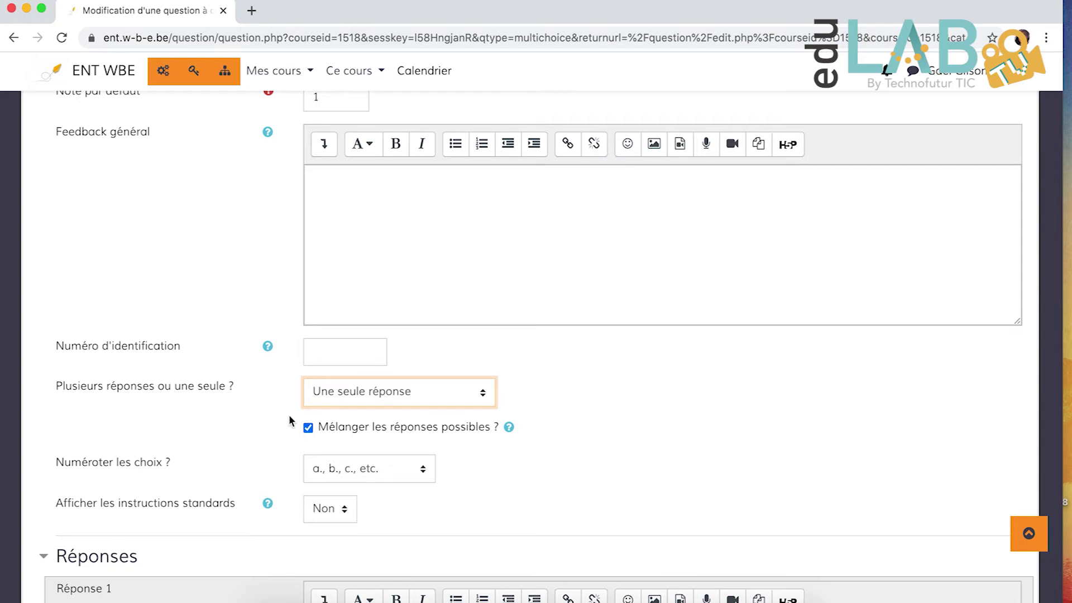
pyautogui.scroll(5, 289, 414)
pyautogui.scroll(-3, 289, 420)
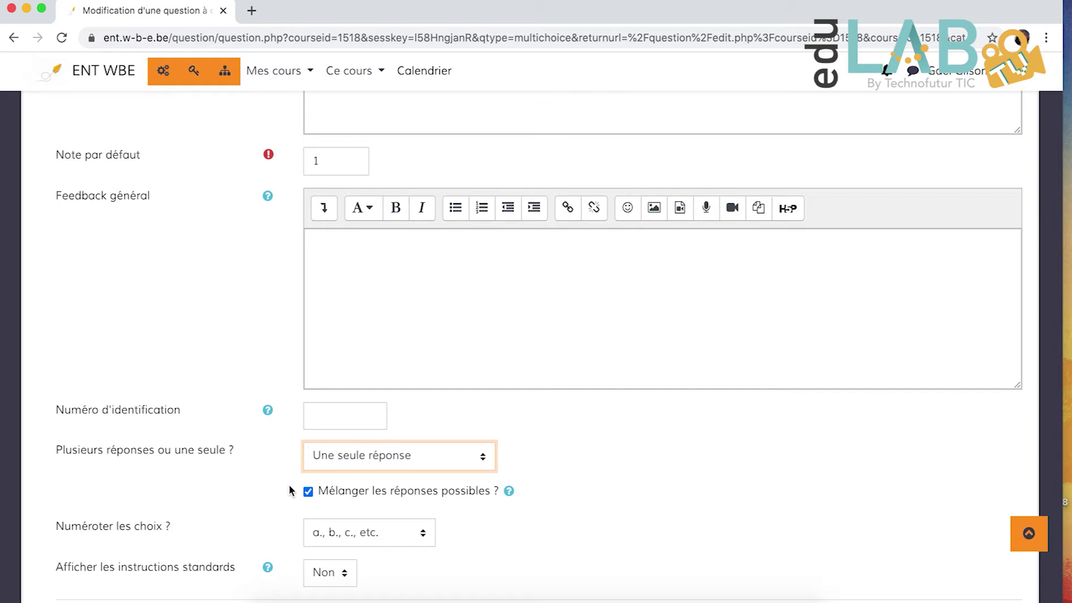
pyautogui.scroll(-5, 289, 491)
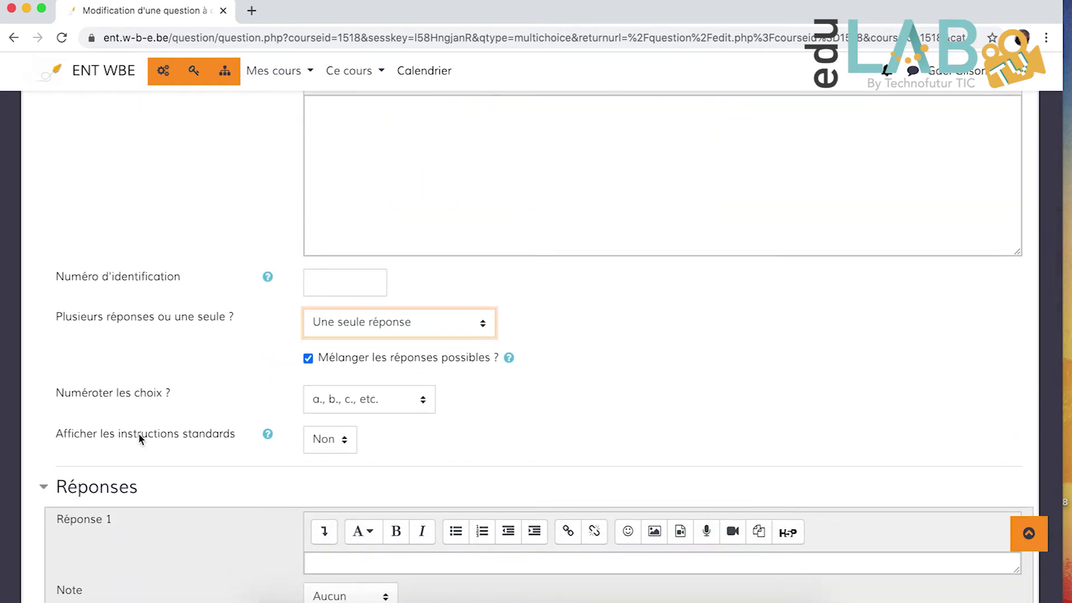
pyautogui.click(330, 441)
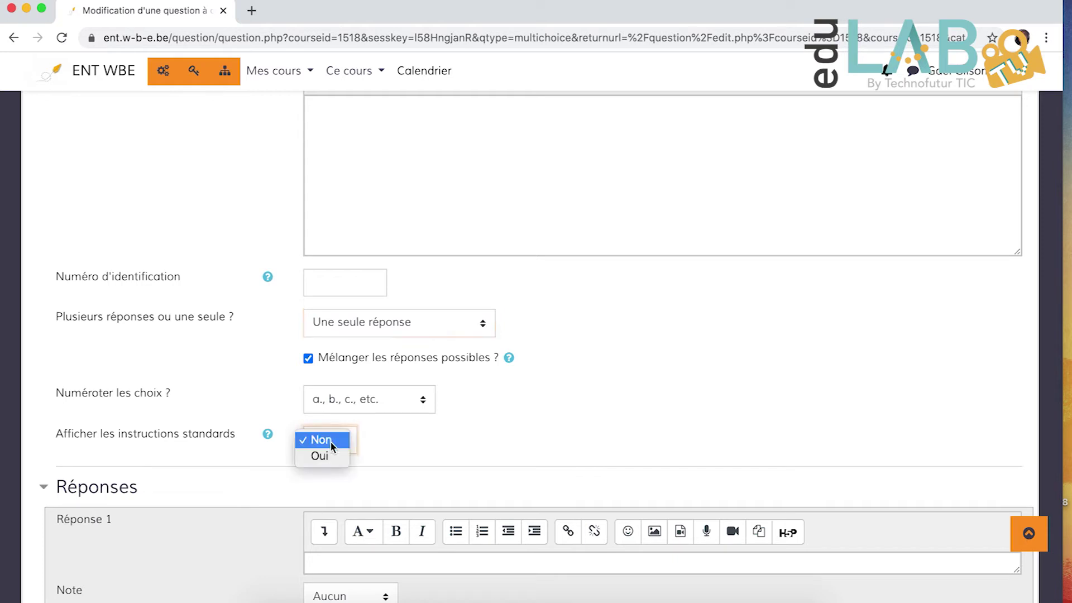
pyautogui.click(387, 443)
pyautogui.scroll(1, 386, 440)
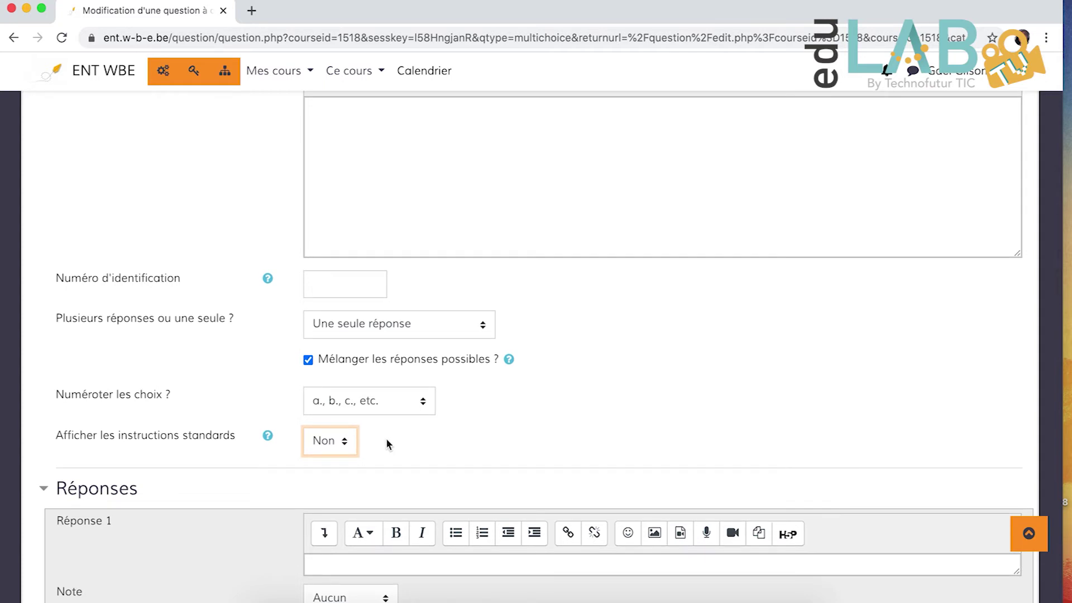
pyautogui.scroll(-4, 386, 438)
pyautogui.scroll(3, 424, 363)
pyautogui.scroll(2, 440, 333)
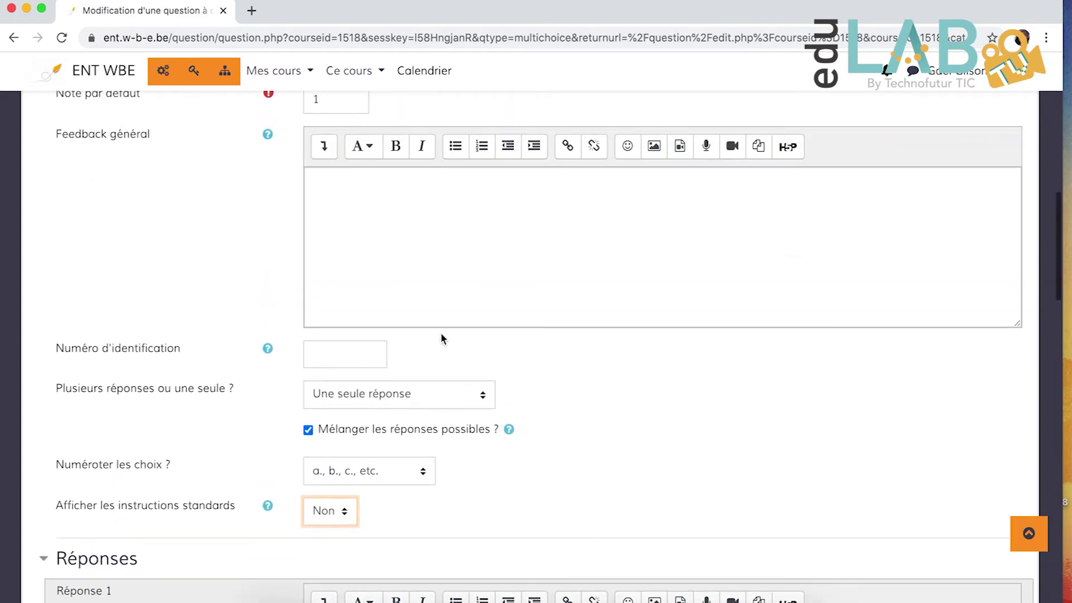
pyautogui.scroll(5, 443, 274)
pyautogui.scroll(1, 444, 272)
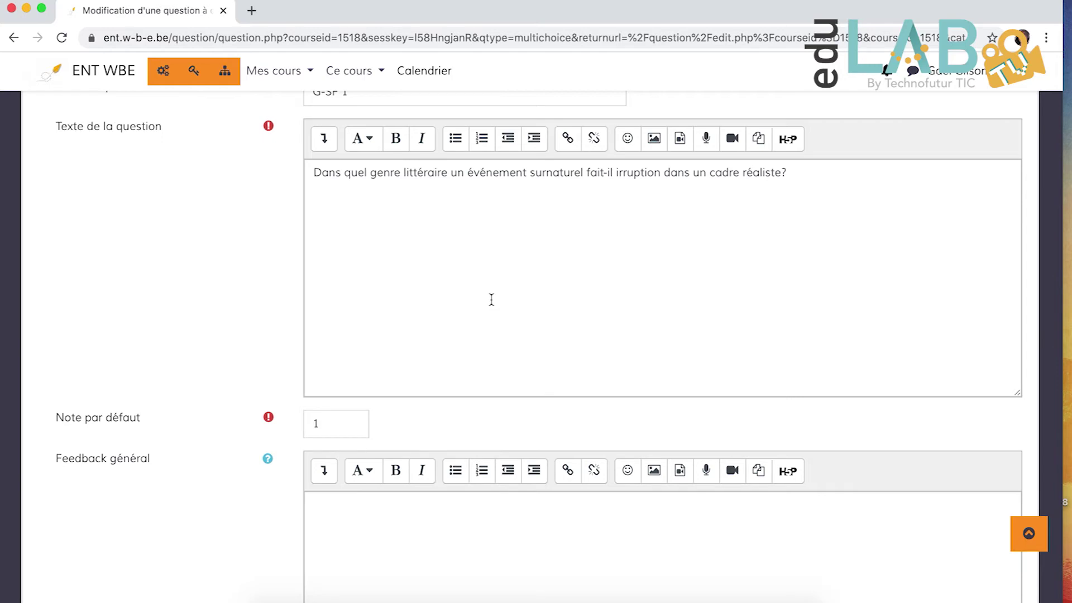
# Enter "Le fantastique" as answer 1 and set its grade to 100%.
pyautogui.scroll(-12, 492, 299)
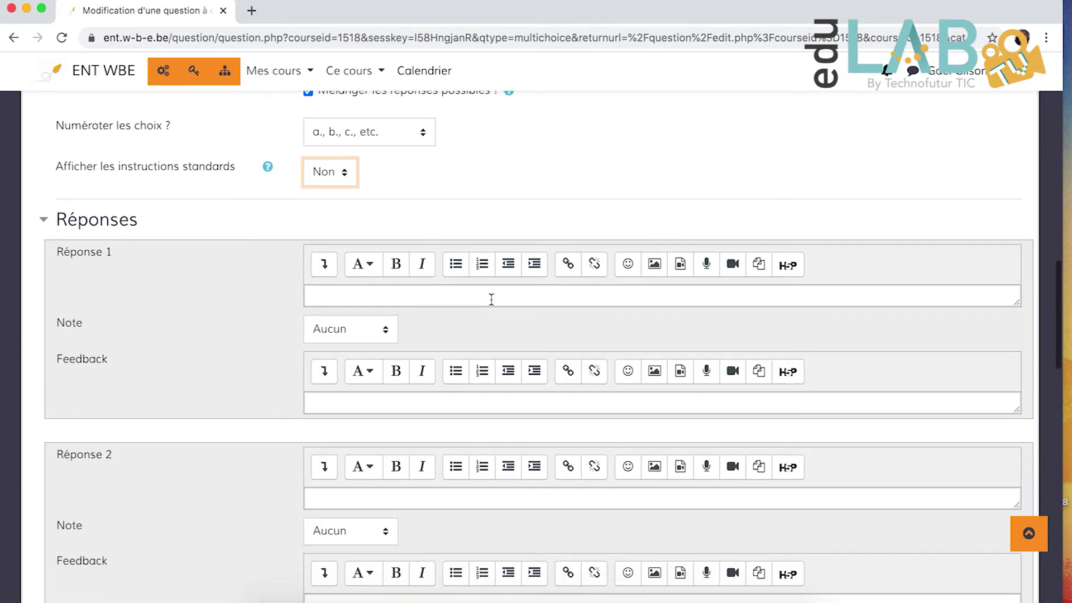
pyautogui.click(428, 297)
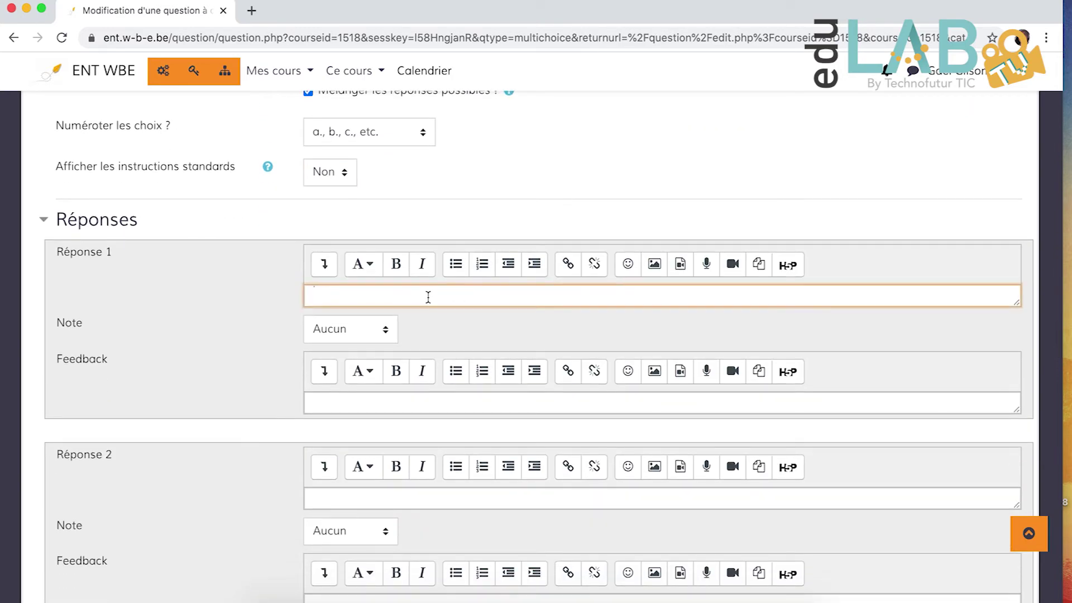
pyautogui.scroll(-3, 429, 298)
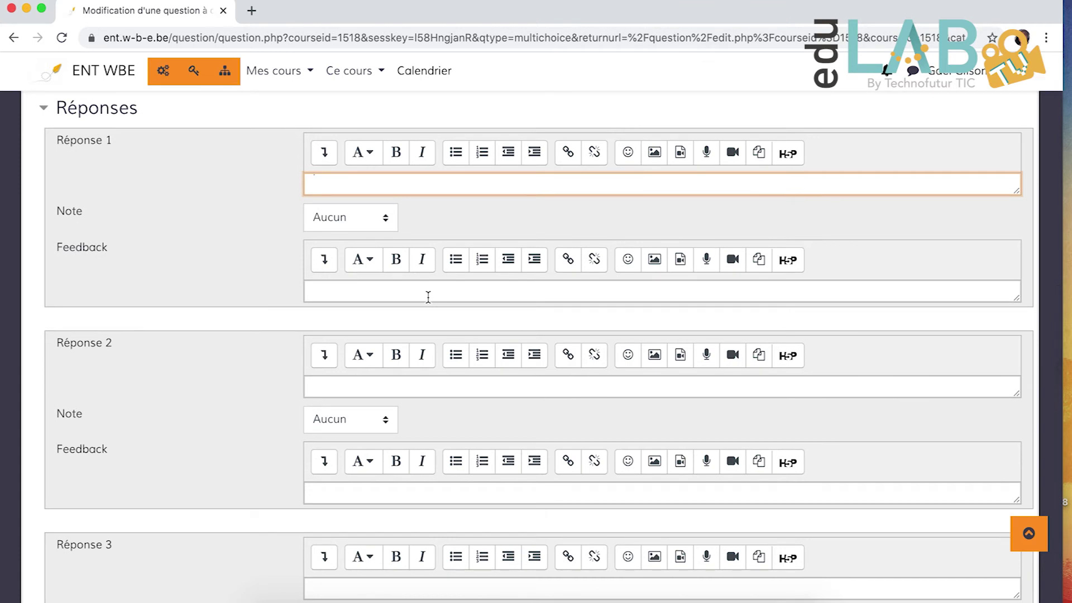
pyautogui.scroll(2, 429, 297)
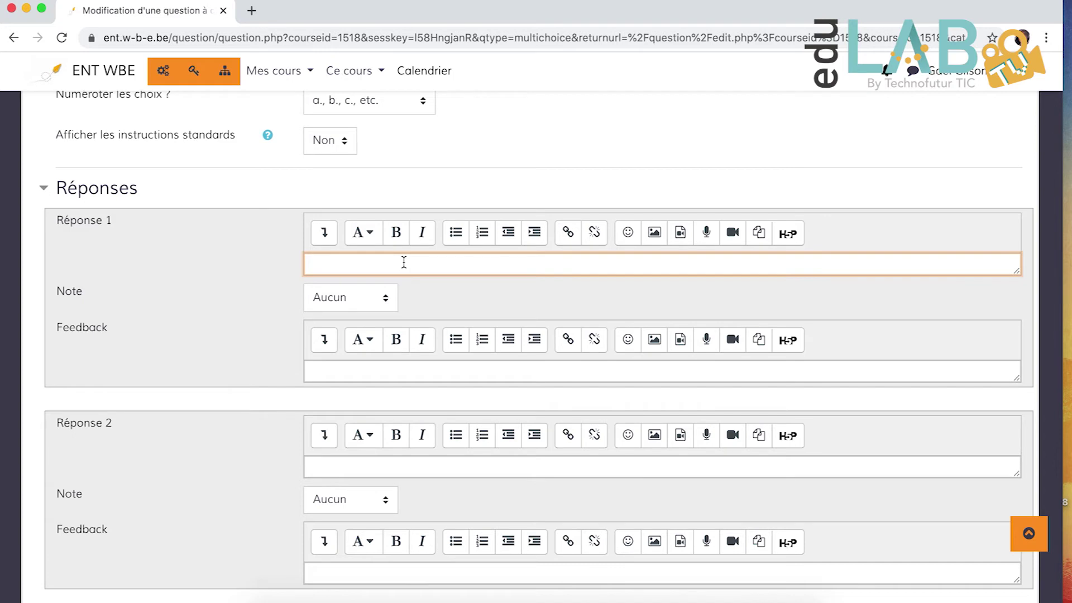
pyautogui.write('Le fantastique')
pyautogui.click(381, 305)
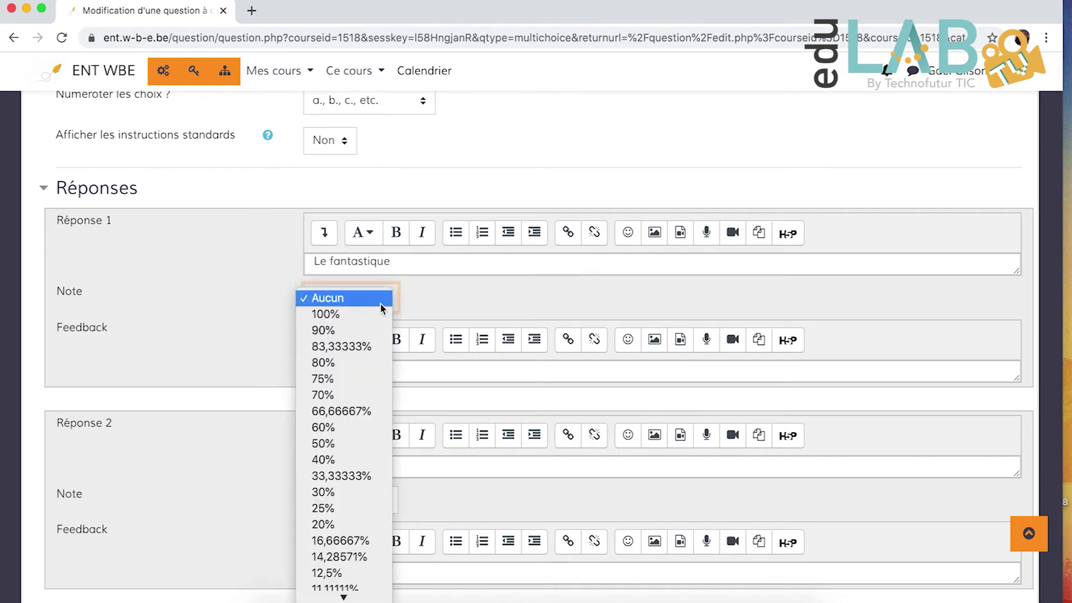
pyautogui.click(364, 314)
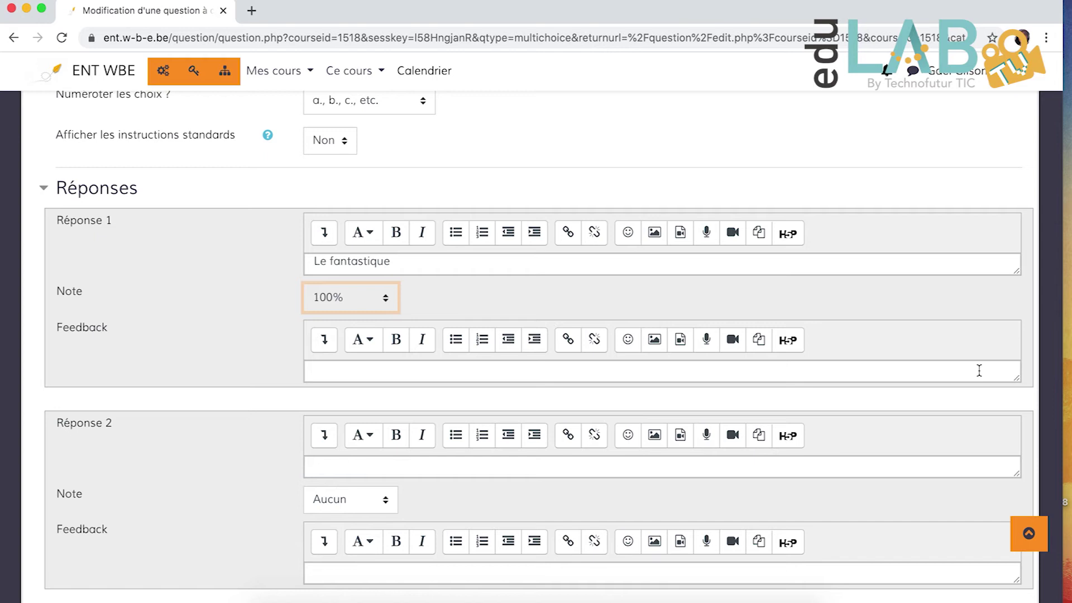
# Enlarge the feedback box of answer 1 and enter the feedback "C'est bien!".
pyautogui.moveTo(1017, 381); pyautogui.dragTo(1021, 423)
pyautogui.click(849, 387)
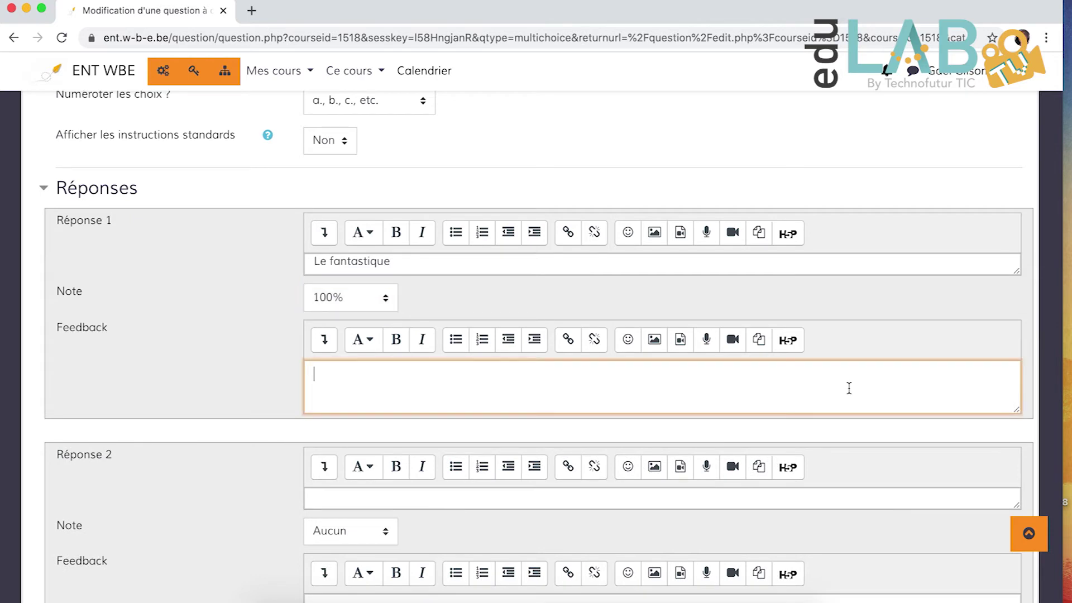
pyautogui.write("C'est bien!")
# Enter "Le merveilleux" as answer 2, leaving its grade on "Aucun".
pyautogui.scroll(-2, 262, 412)
pyautogui.scroll(-2, 262, 414)
pyautogui.click(360, 406)
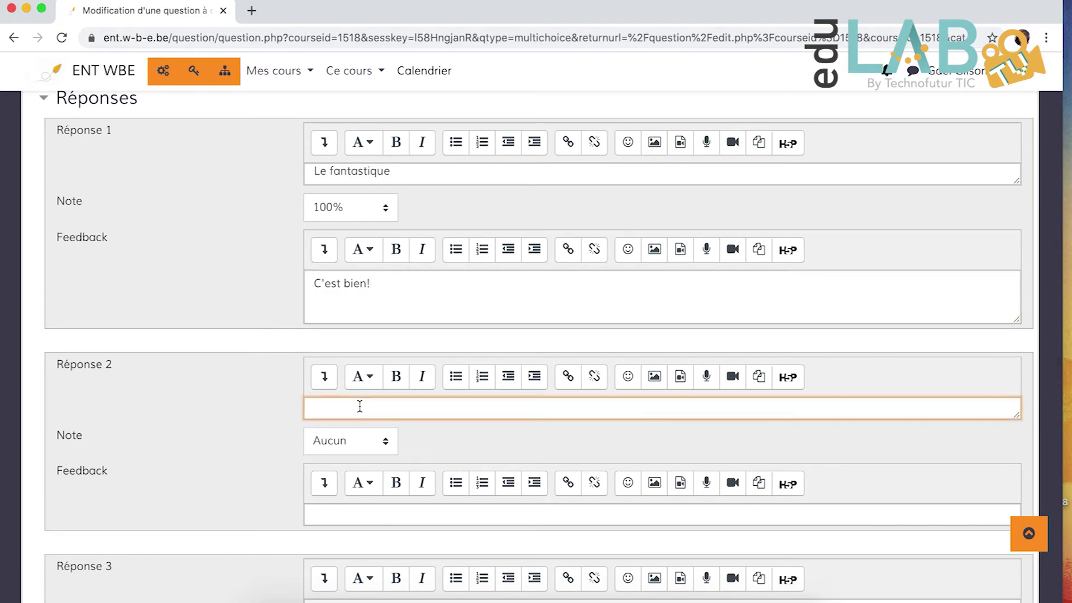
pyautogui.write('Le merveilleux')
# Enlarge answer 2's feedback box and enter "Tu t'es malheureusement trompé. Dans le merveilleux, le surnaturel est d'emblée accepté comme normal.".
pyautogui.click(347, 514)
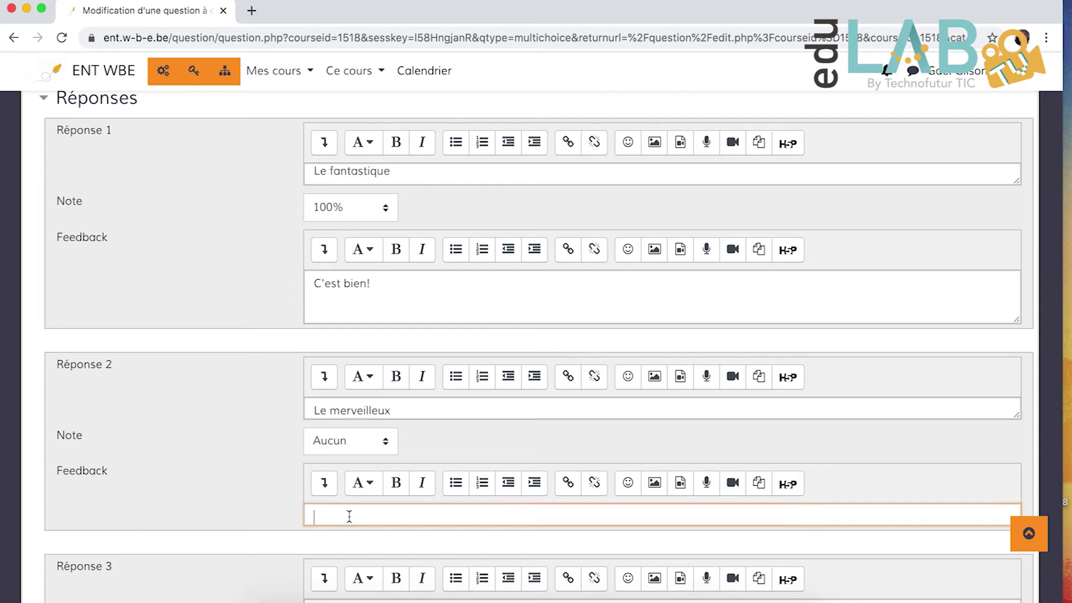
pyautogui.scroll(-2, 186, 450)
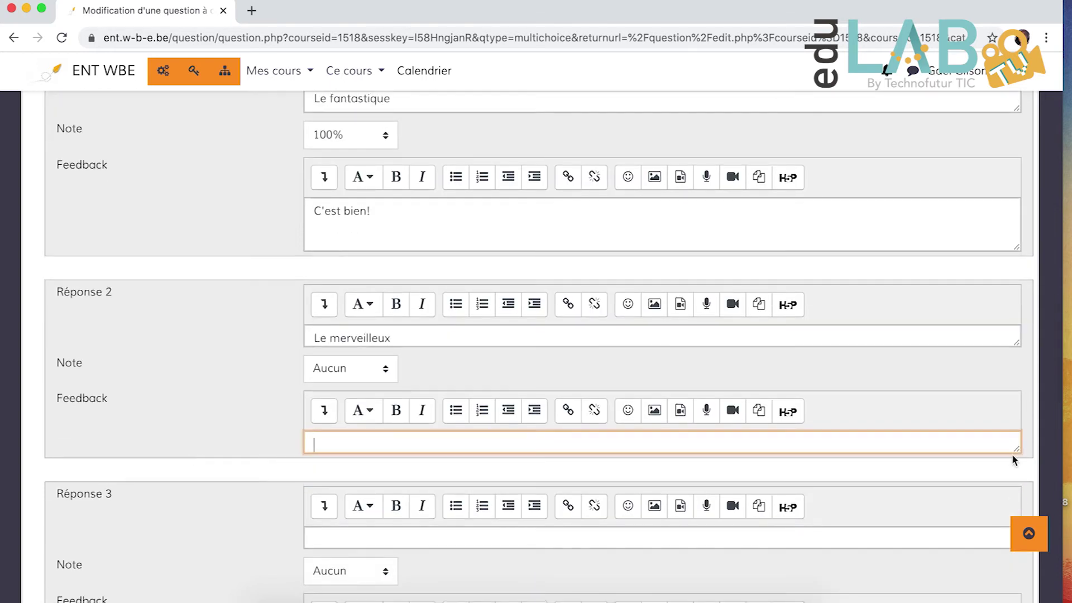
pyautogui.moveTo(1017, 452); pyautogui.dragTo(1017, 480)
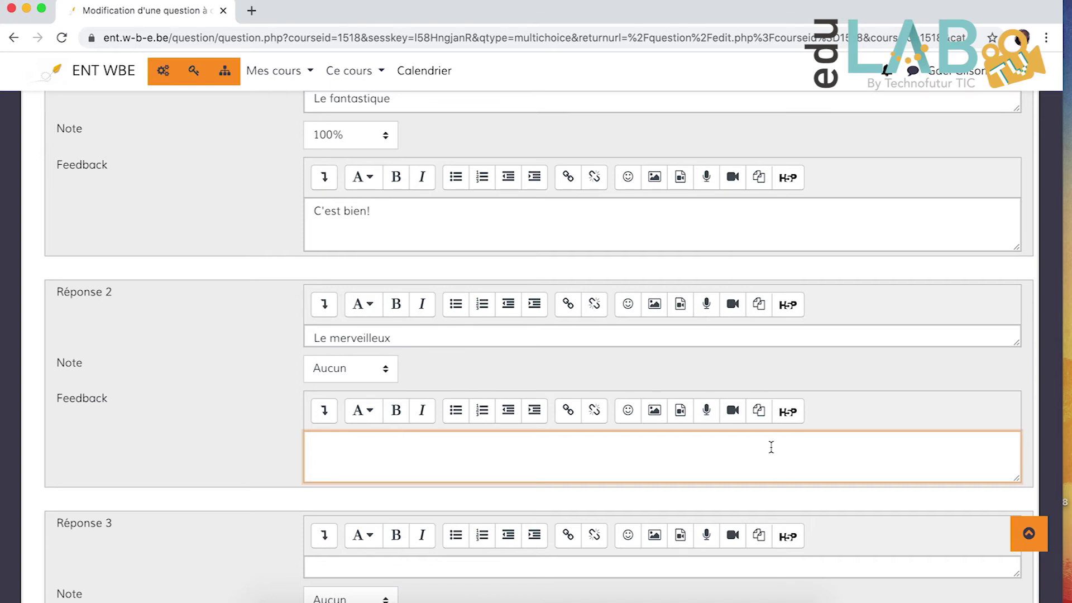
pyautogui.write('Et')
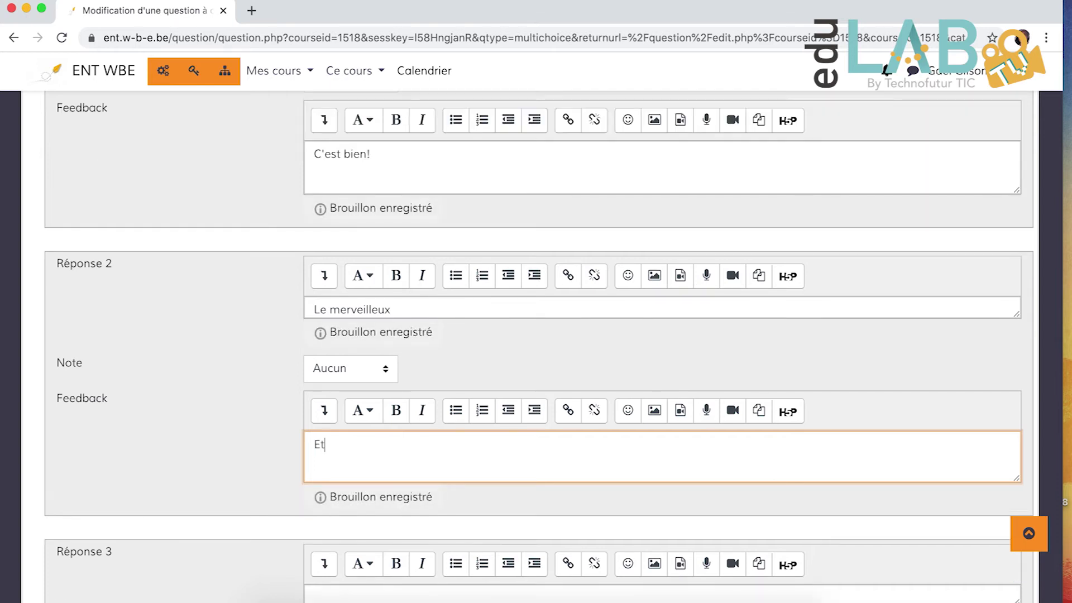
pyautogui.press('BackSpace')
pyautogui.press('BackSpace')
pyautogui.write("Tu t'es malheureusement trompé. Dans le merveilleux, le surnaturel est d'emblée accepté comme normal.")
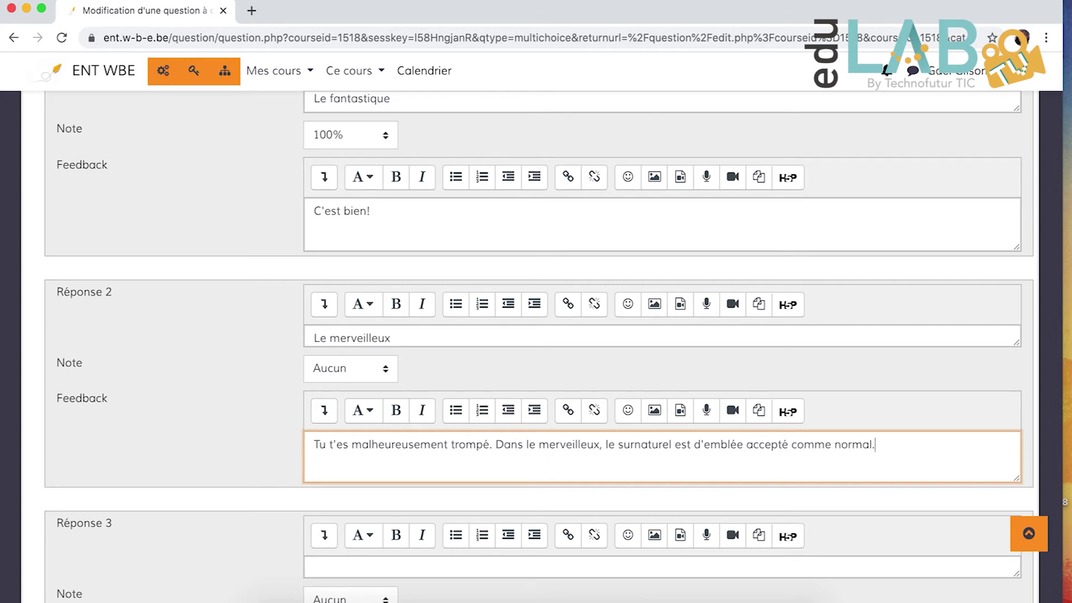
# Enter "La science-fiction" as answer 3, leaving its grade on "Aucun" and its feedback empty.
pyautogui.scroll(-2, 276, 442)
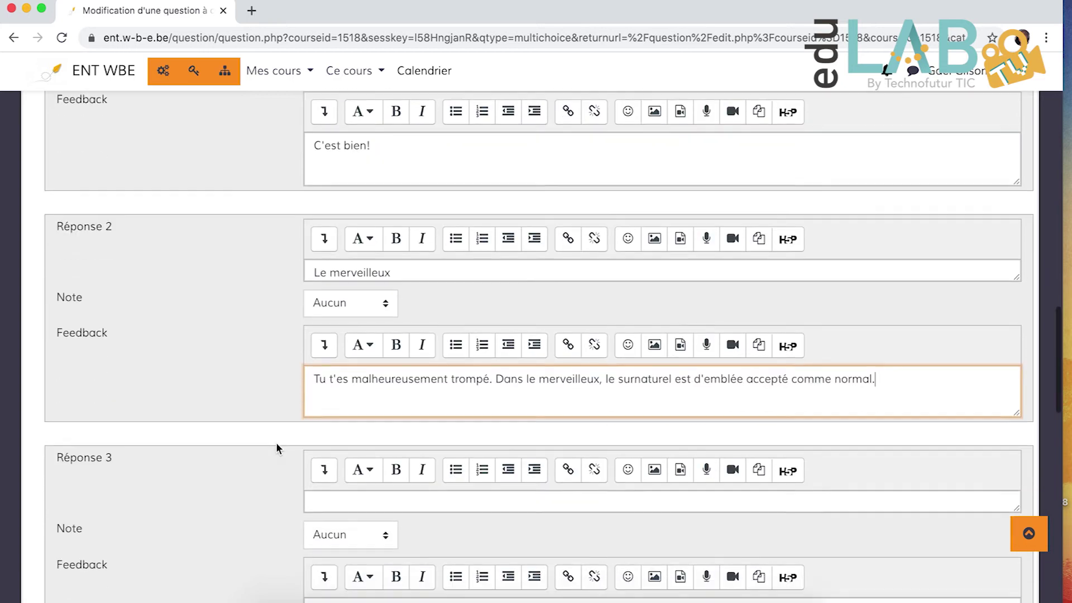
pyautogui.click(345, 500)
pyautogui.scroll(-2, 242, 507)
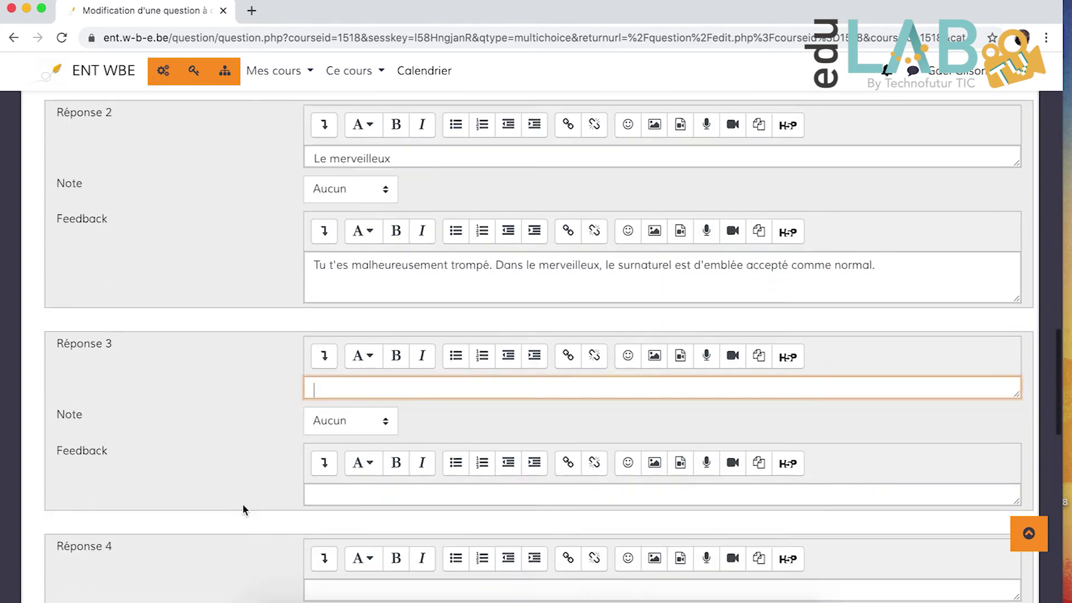
pyautogui.write('La science-fiction')
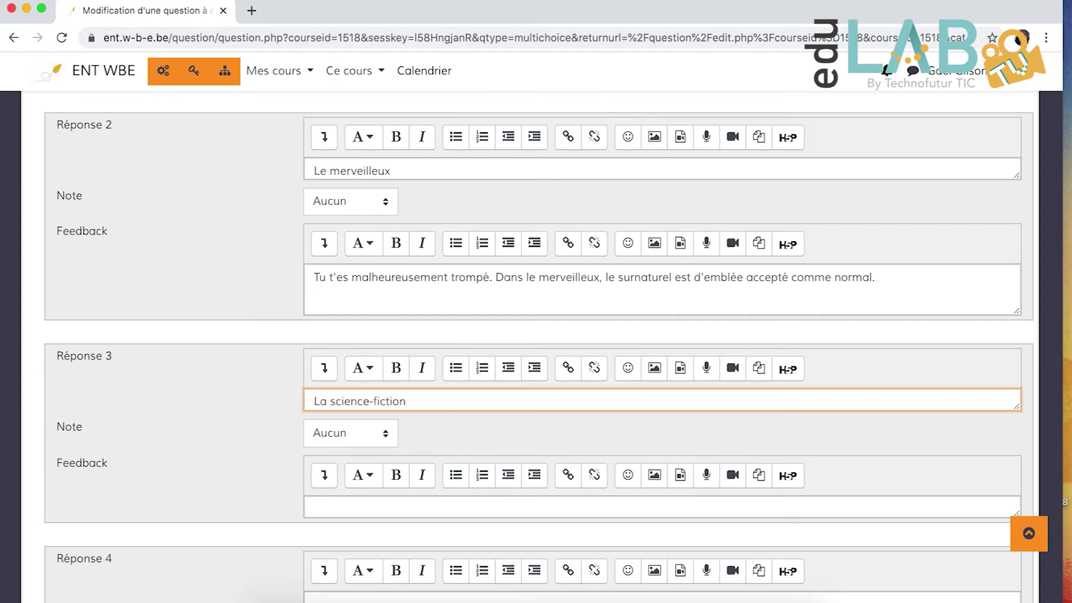
pyautogui.click(386, 504)
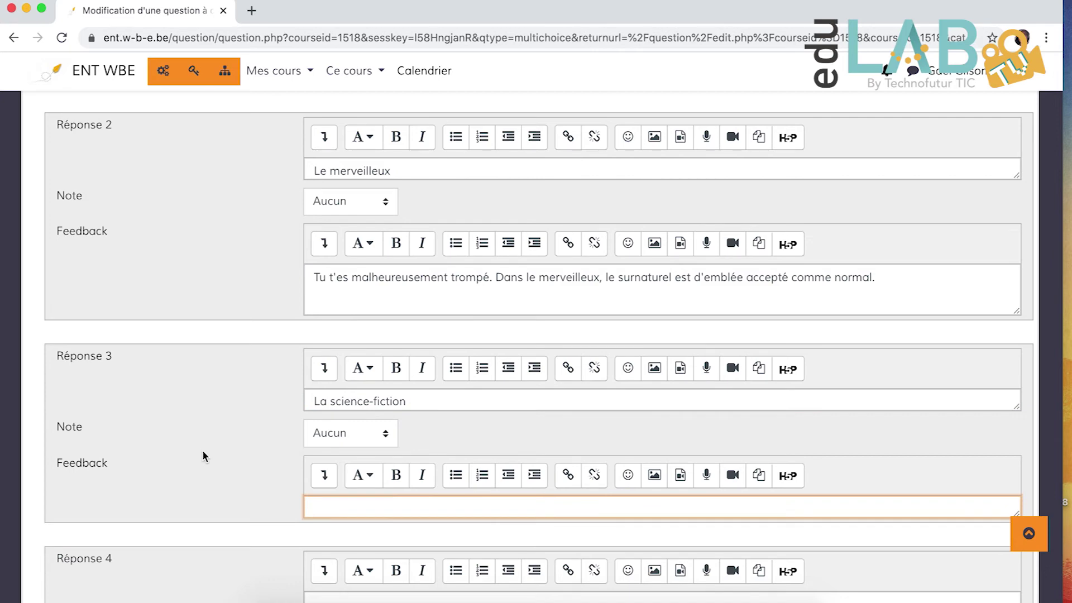
# Examine the empty slots for answers 4 and 5 and the option for three additional answers.
pyautogui.scroll(-3, 202, 454)
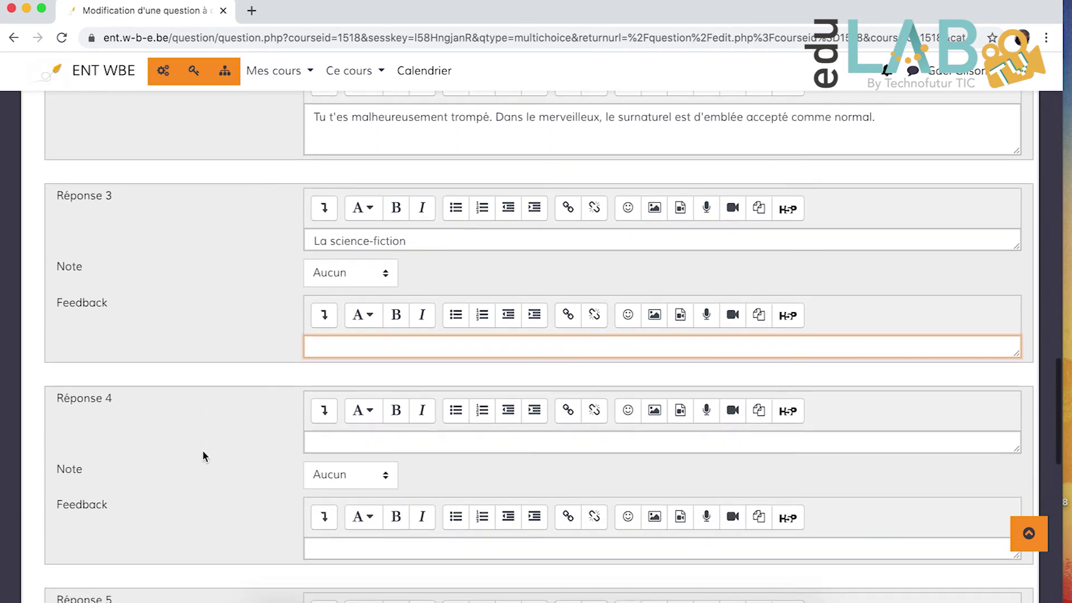
pyautogui.scroll(-5, 203, 452)
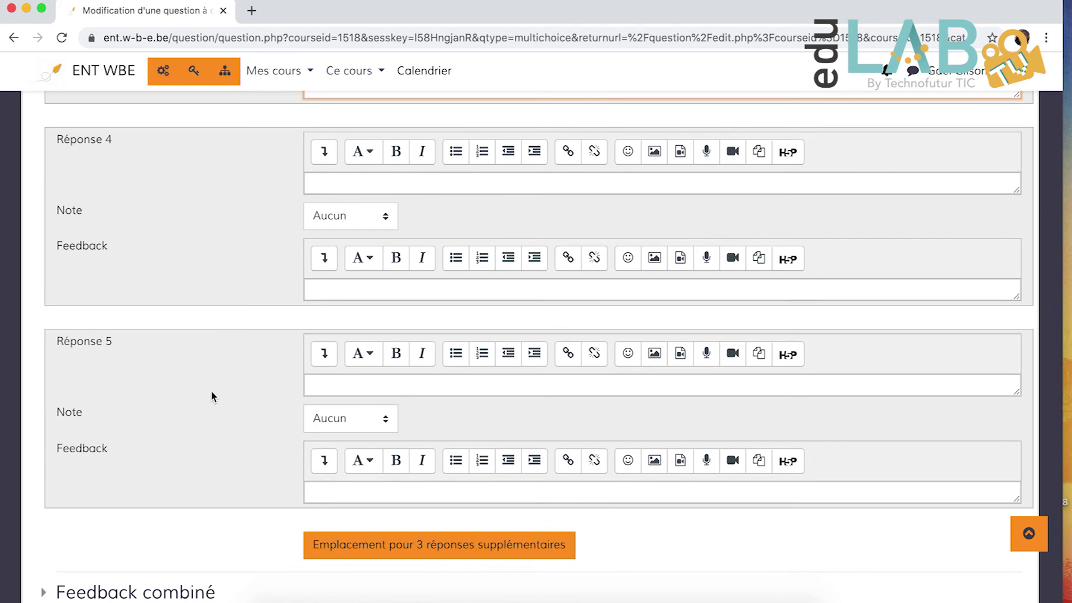
pyautogui.click(383, 552)
pyautogui.scroll(-2, 216, 411)
pyautogui.scroll(-1, 229, 279)
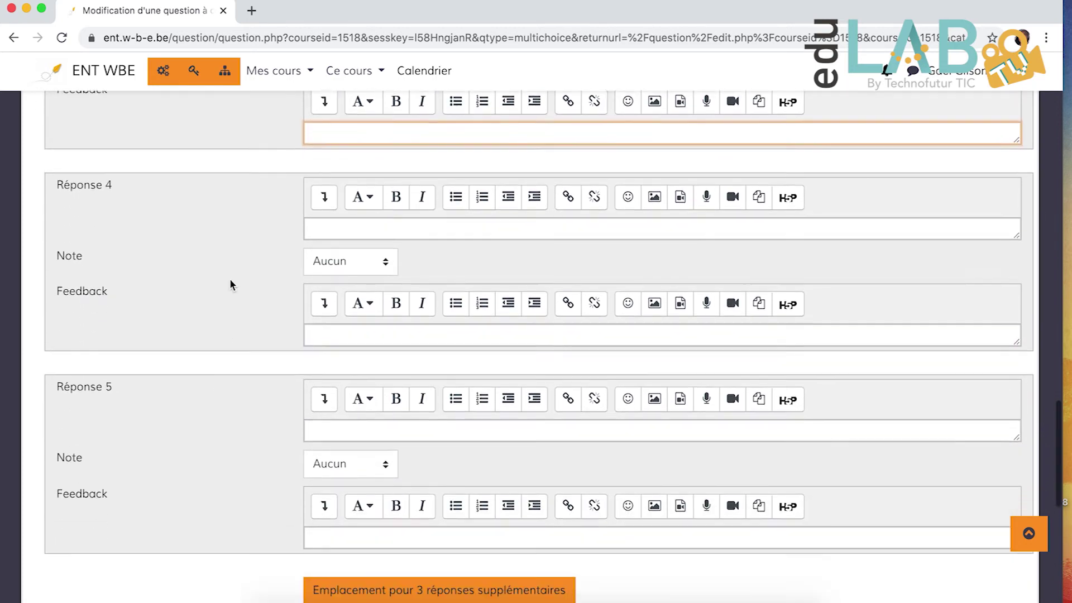
pyautogui.scroll(1, 229, 279)
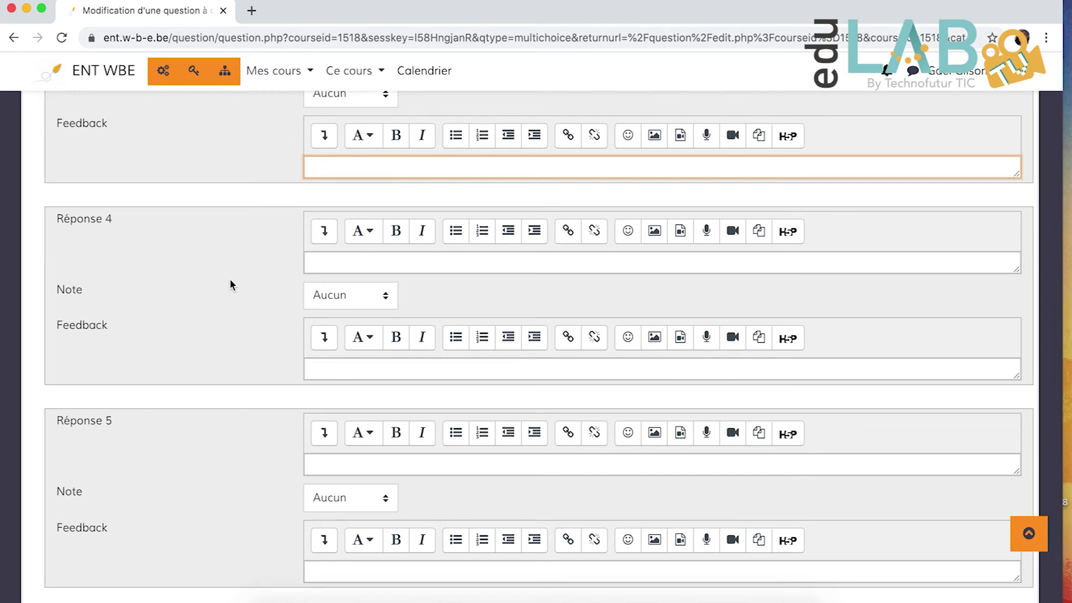
pyautogui.scroll(1, 229, 279)
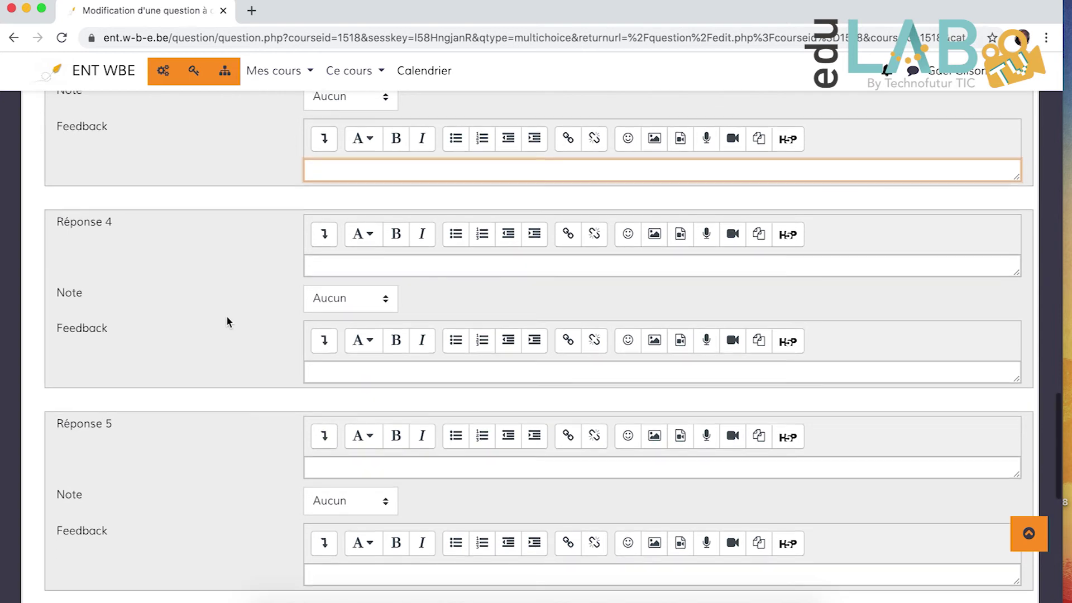
pyautogui.scroll(2, 231, 429)
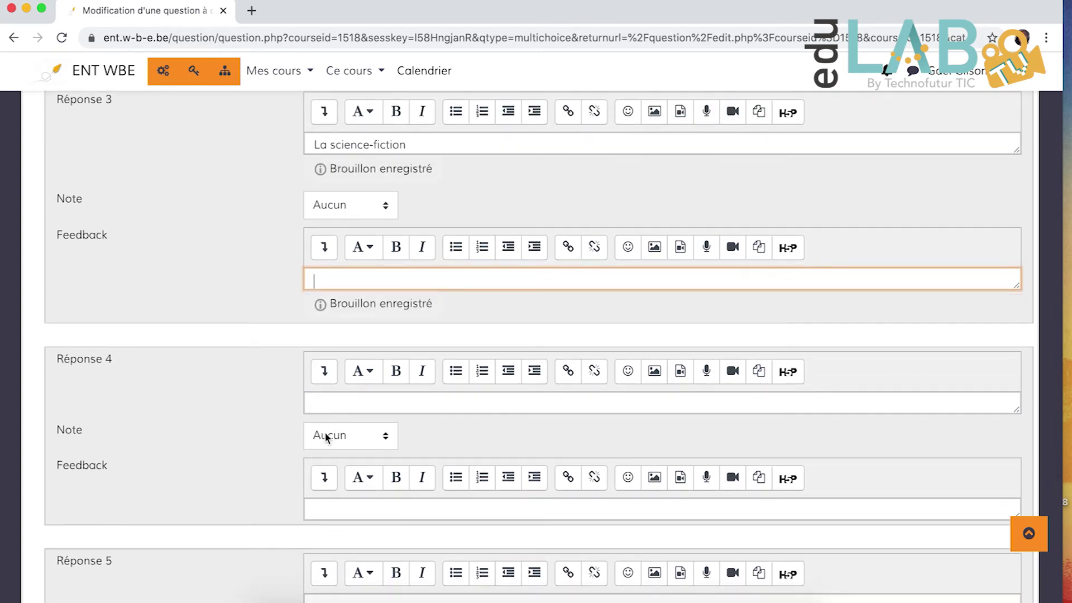
# Examine the positive and negative grade percentages available for answer 4, keeping "Aucun", and review the answers entered.
pyautogui.click(330, 435)
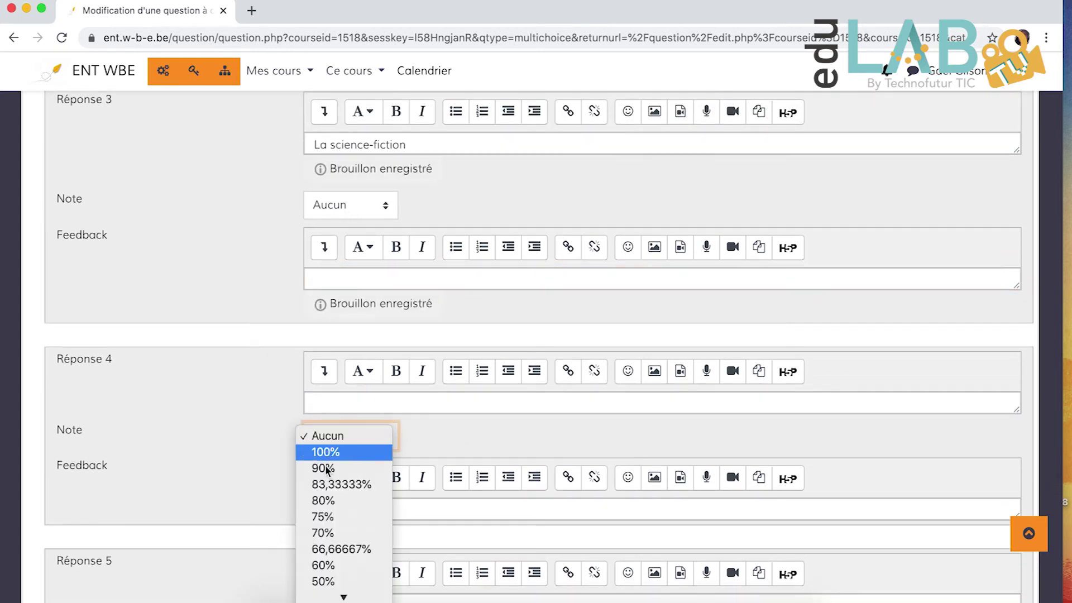
pyautogui.scroll(-6, 327, 492)
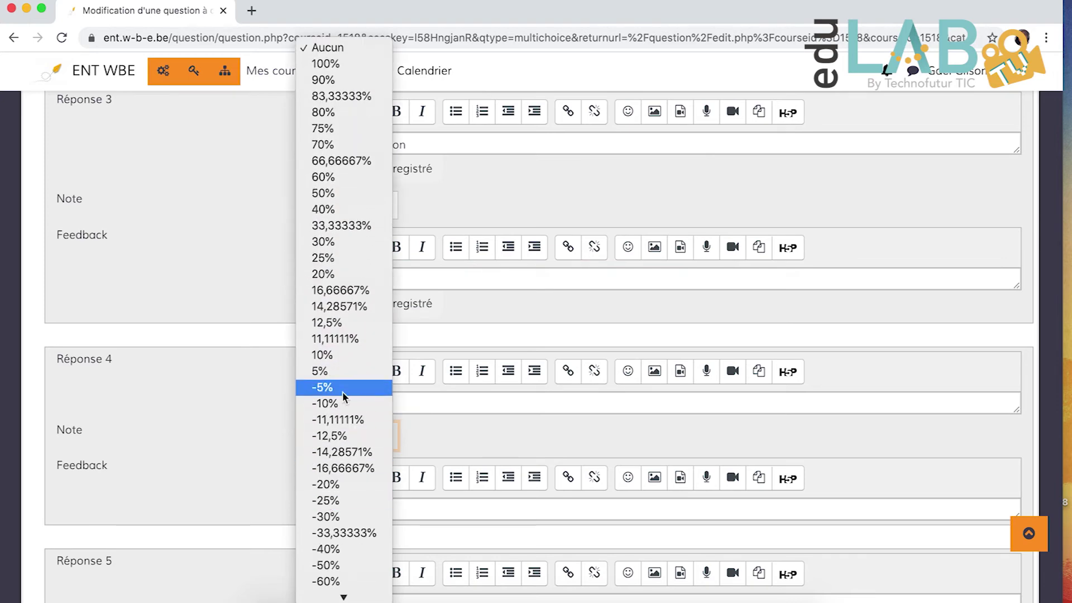
pyautogui.scroll(-3, 340, 455)
pyautogui.click(340, 455)
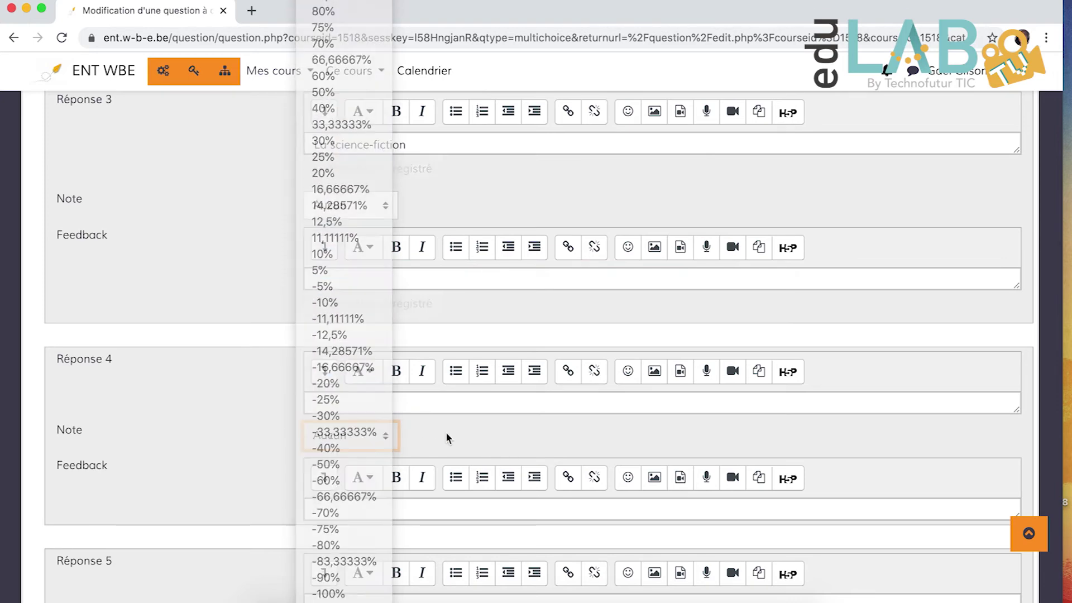
pyautogui.scroll(3, 240, 439)
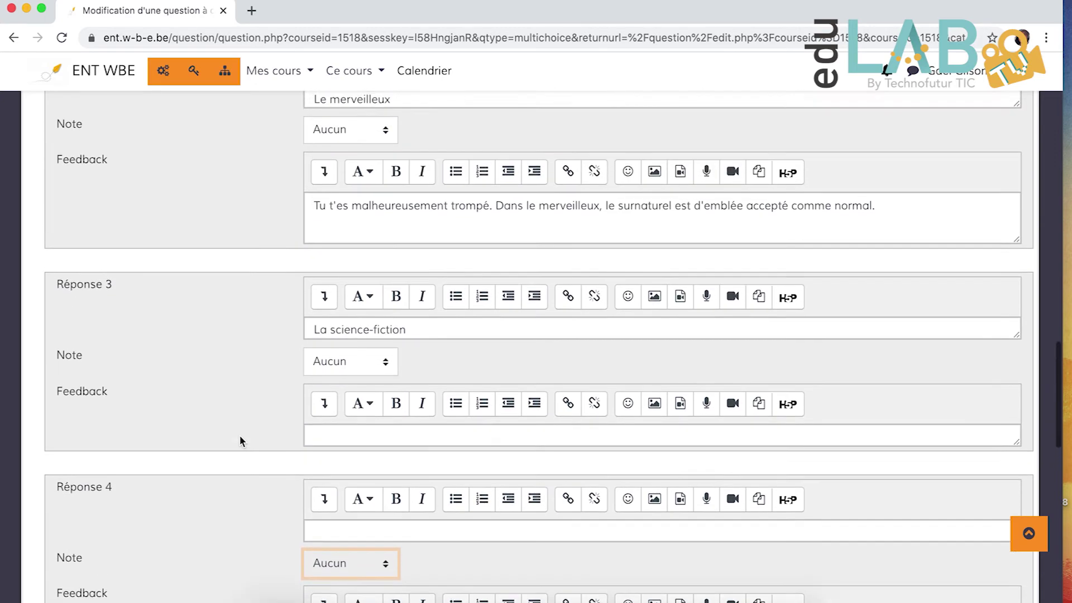
pyautogui.scroll(2, 241, 442)
# Add the tag "genre" to the multiple-choice question.
pyautogui.scroll(-10, 240, 437)
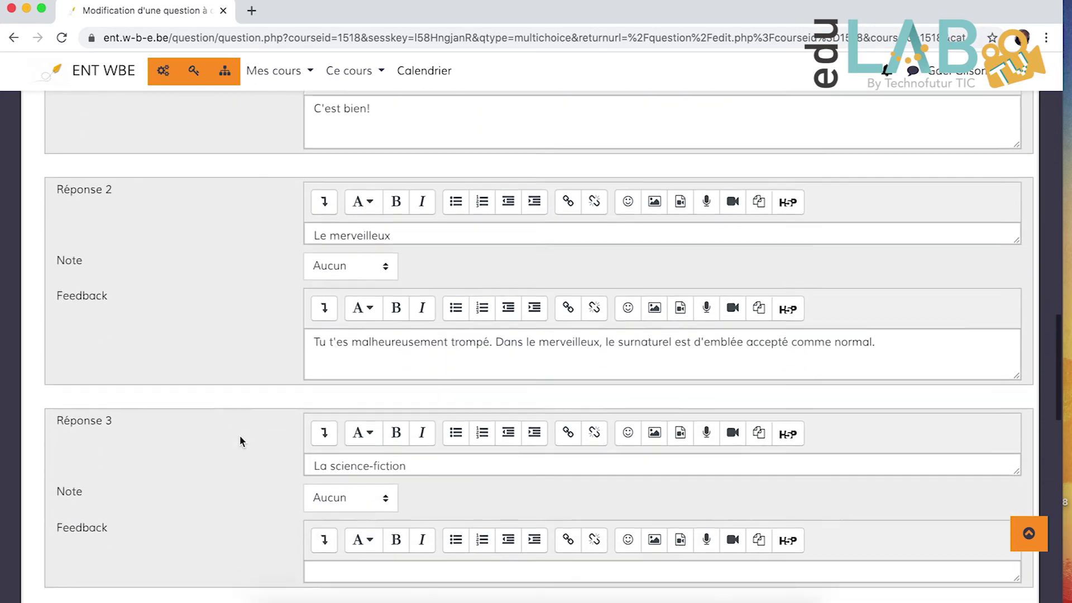
pyautogui.scroll(-5, 240, 441)
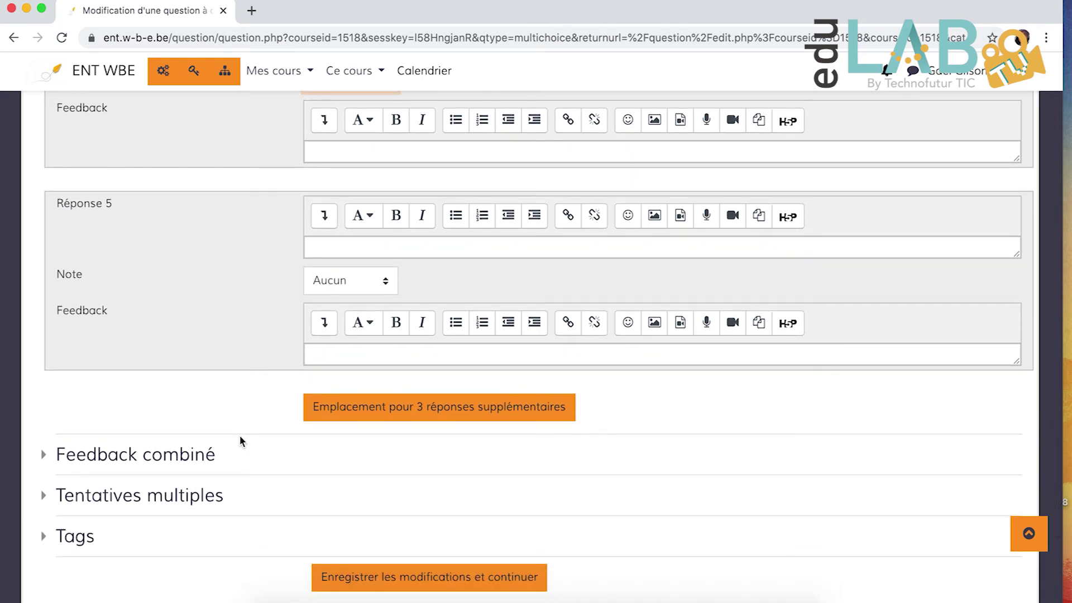
pyautogui.scroll(-2, 240, 442)
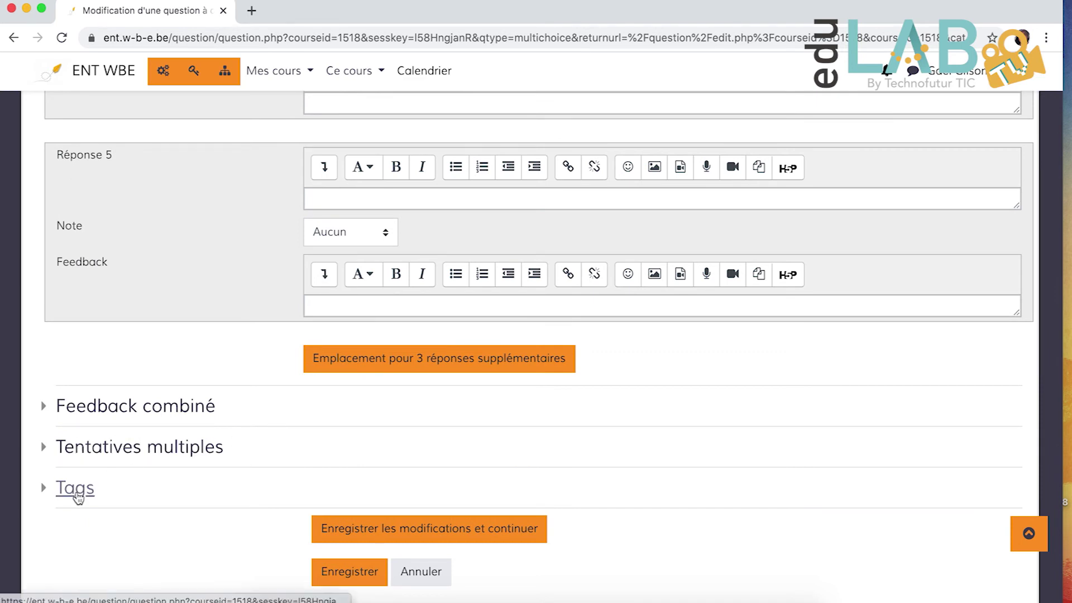
pyautogui.scroll(-2, 104, 523)
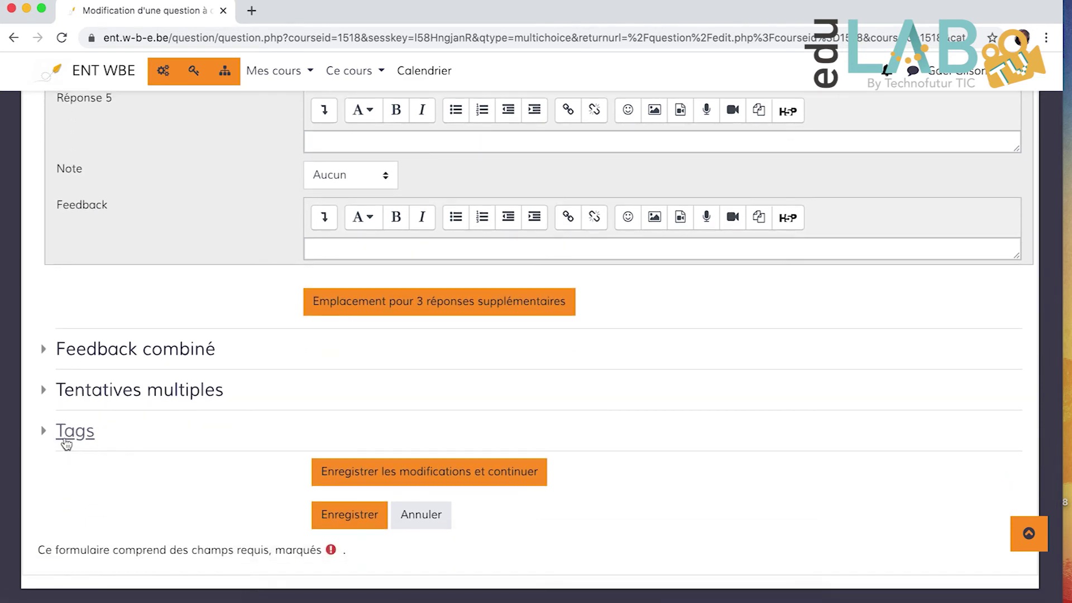
pyautogui.click(67, 441)
pyautogui.click(343, 496)
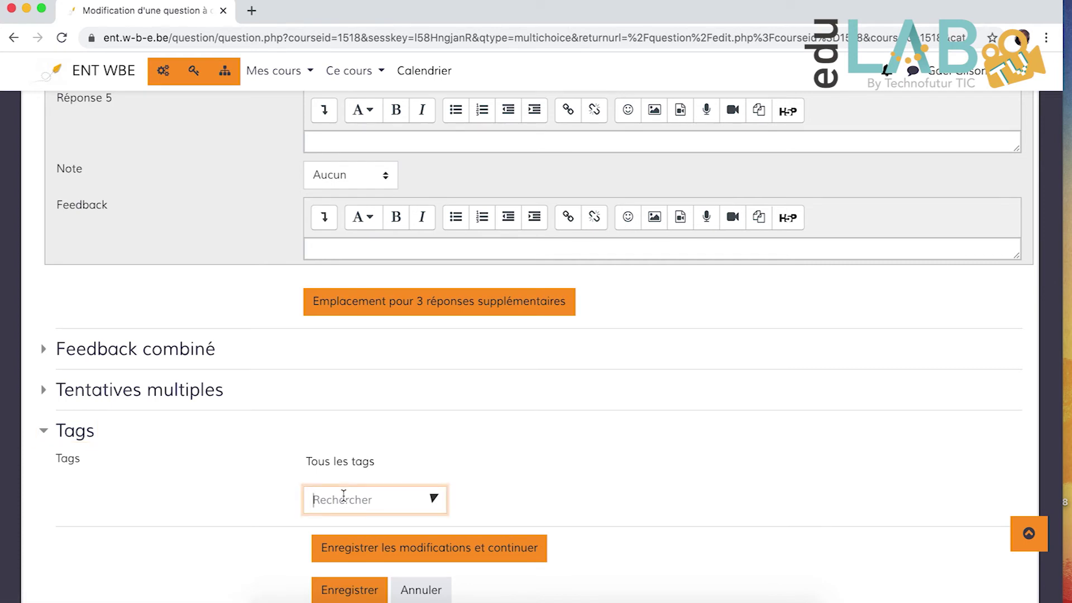
pyautogui.write('genre')
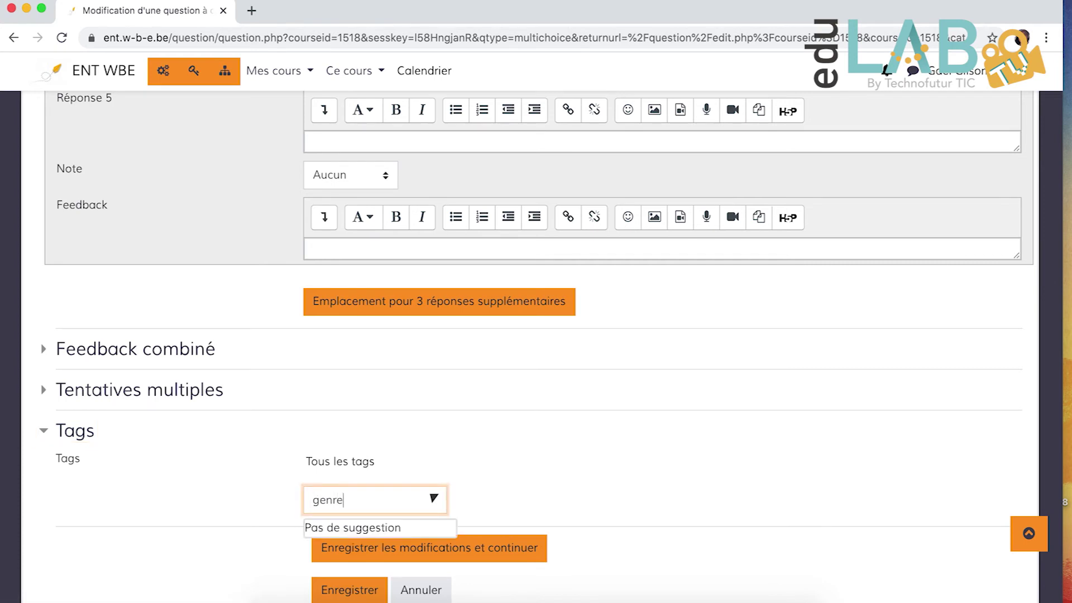
pyautogui.press('Return')
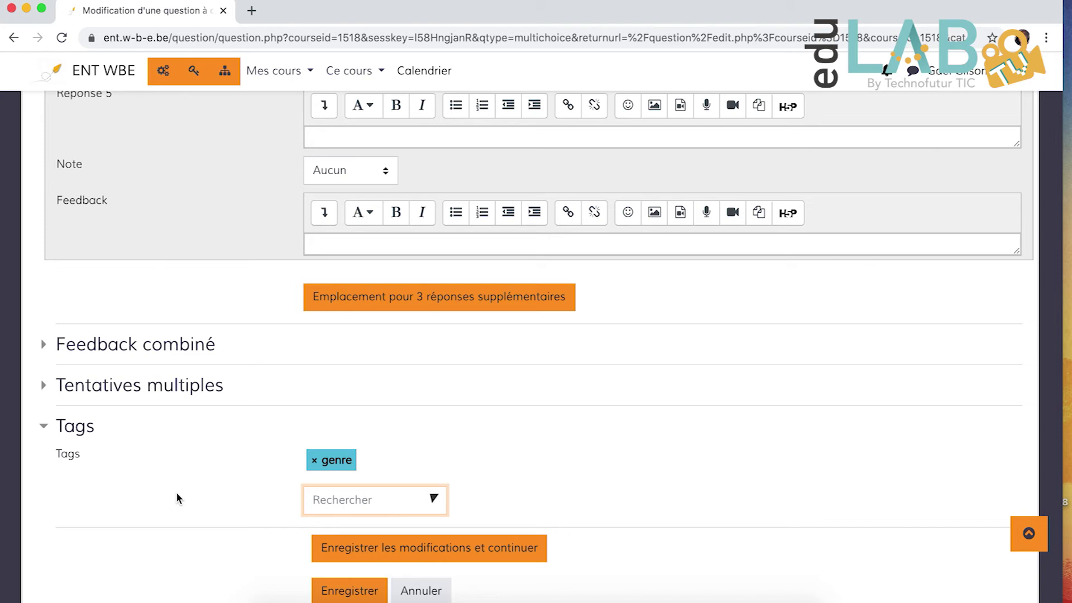
# Add the tag "fantastique" and save the question to the bank.
pyautogui.write('fa')
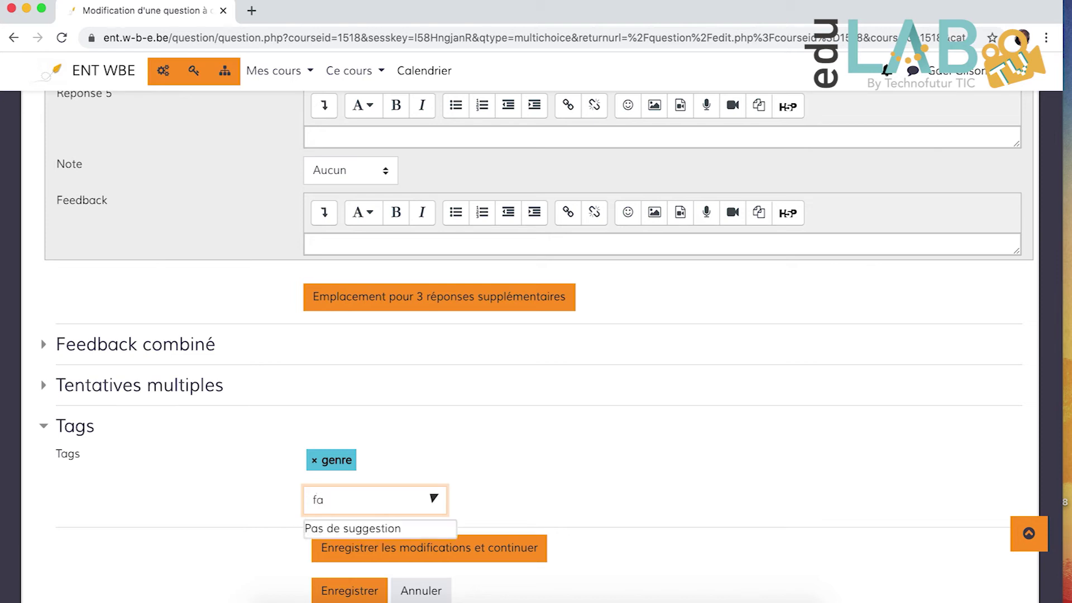
pyautogui.write('ntastique')
pyautogui.press('Return')
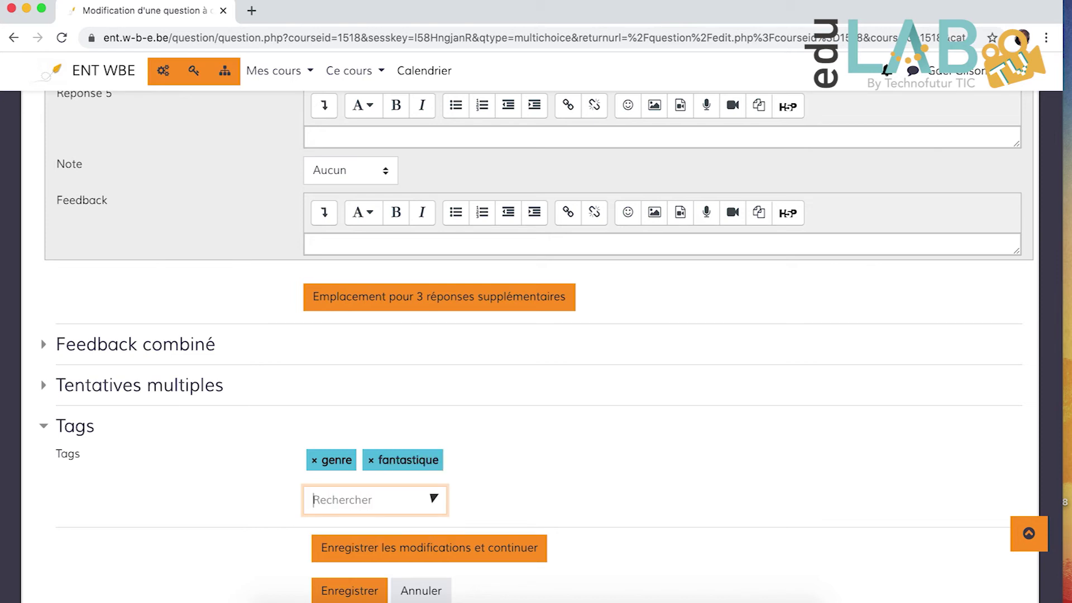
pyautogui.scroll(-2, 162, 423)
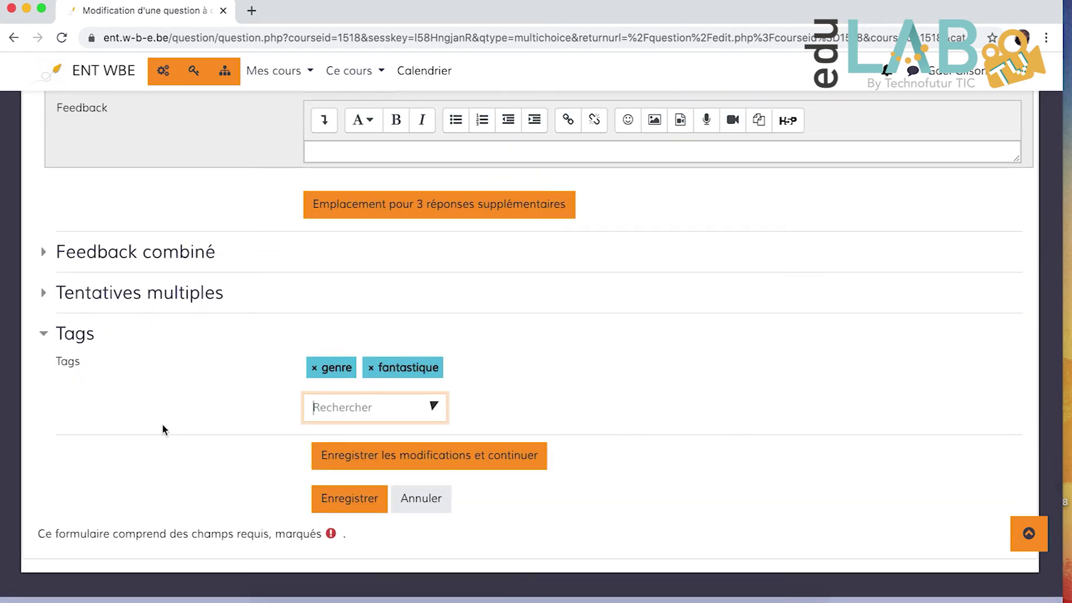
pyautogui.click(350, 502)
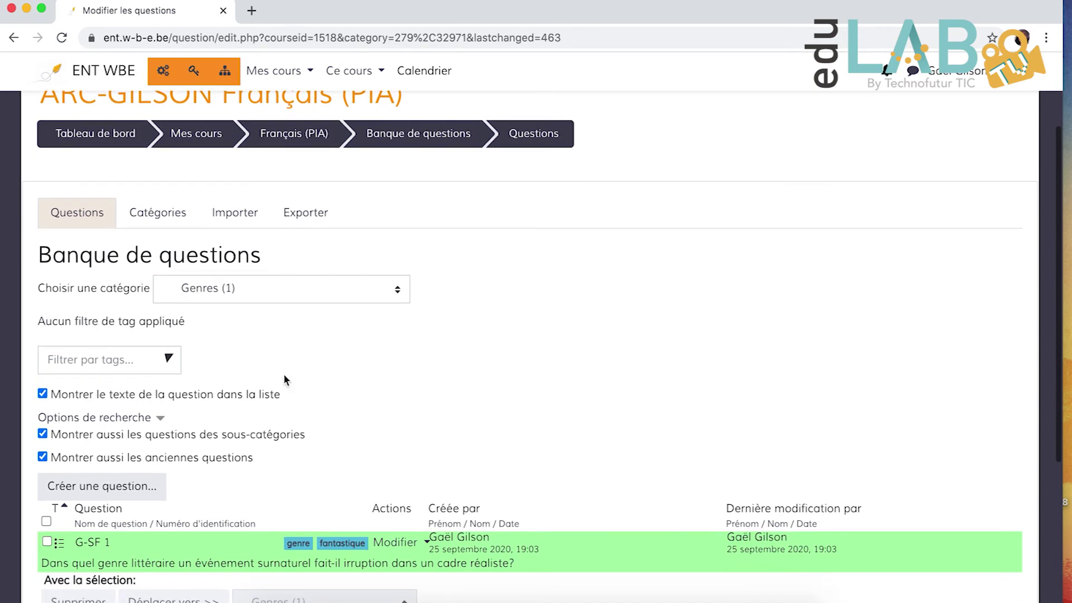
# Preview question G-SF 1 and submit "Le merveilleux" as the answer to check its feedback.
pyautogui.scroll(-3, 227, 437)
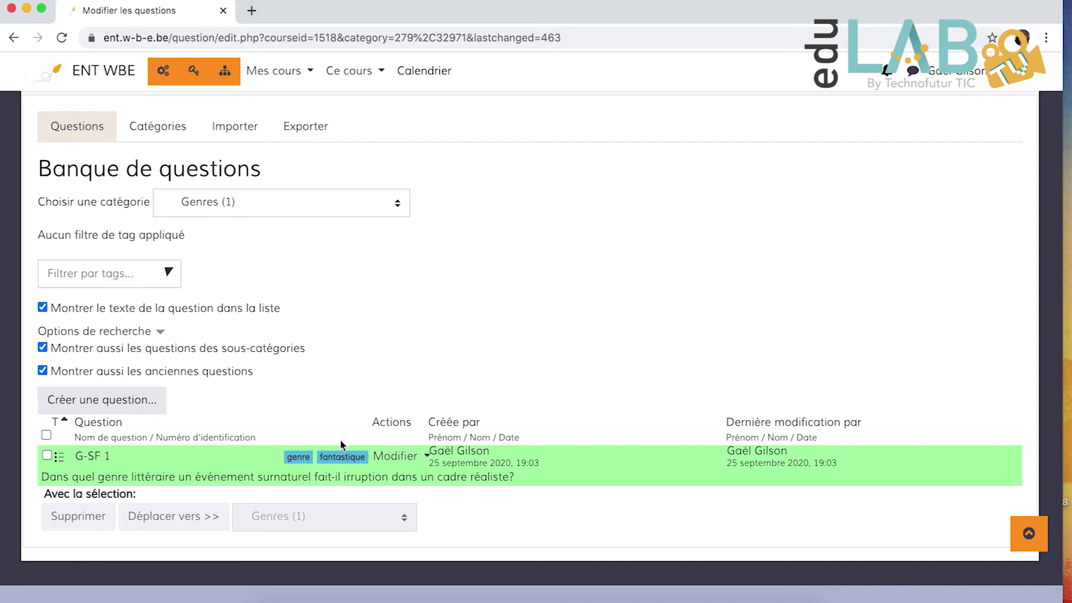
pyautogui.click(392, 457)
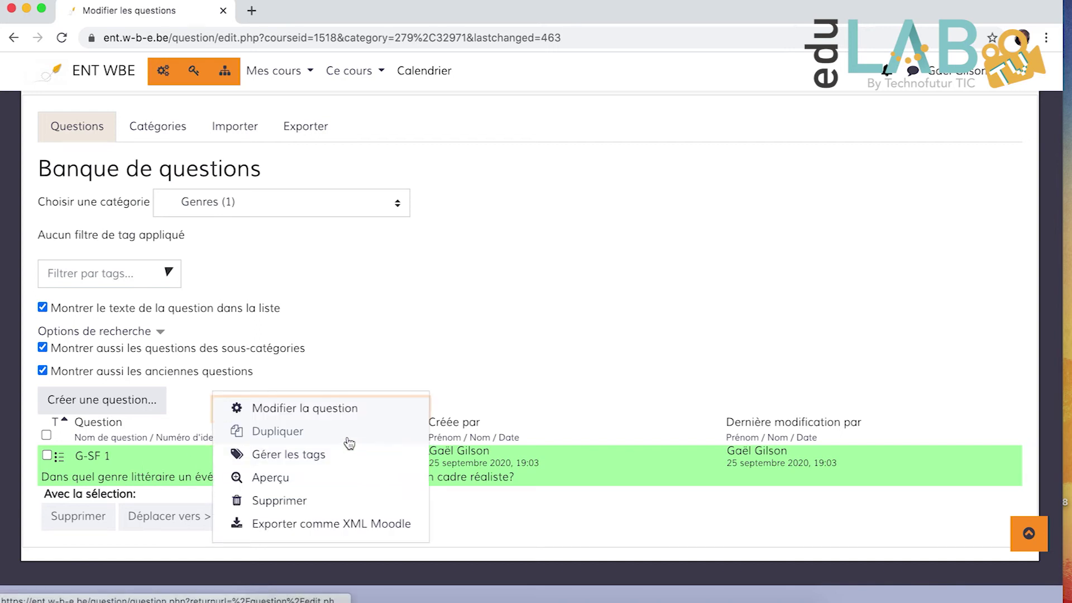
pyautogui.click(279, 478)
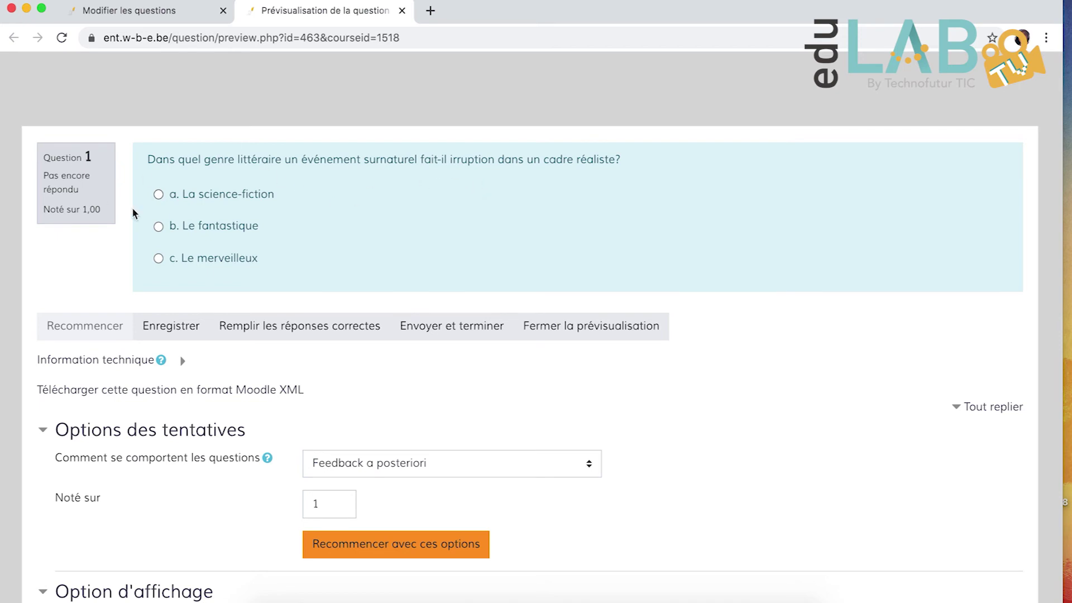
pyautogui.click(159, 259)
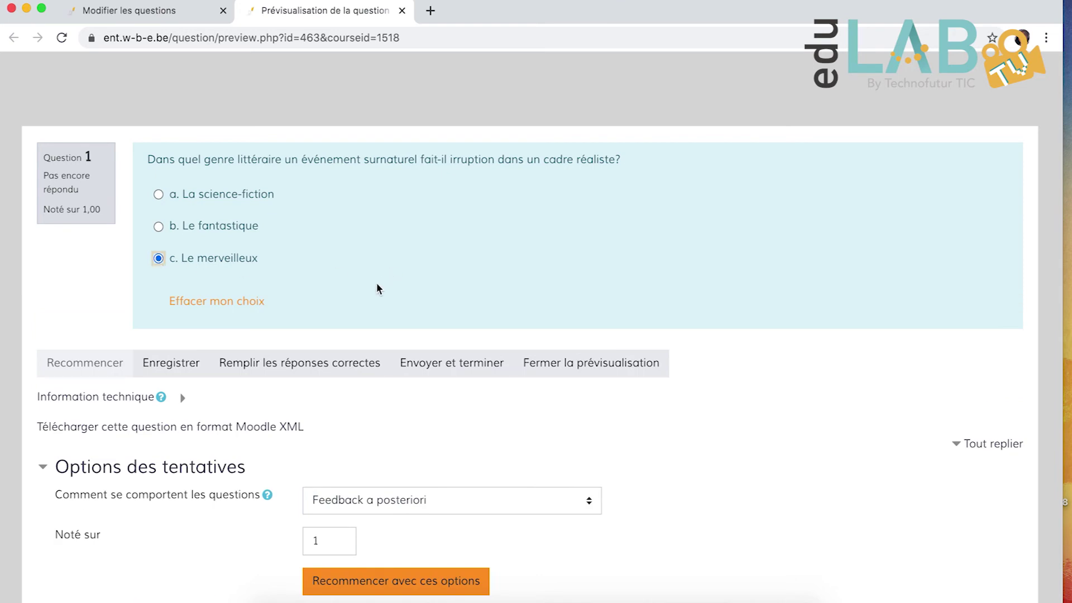
pyautogui.click(448, 370)
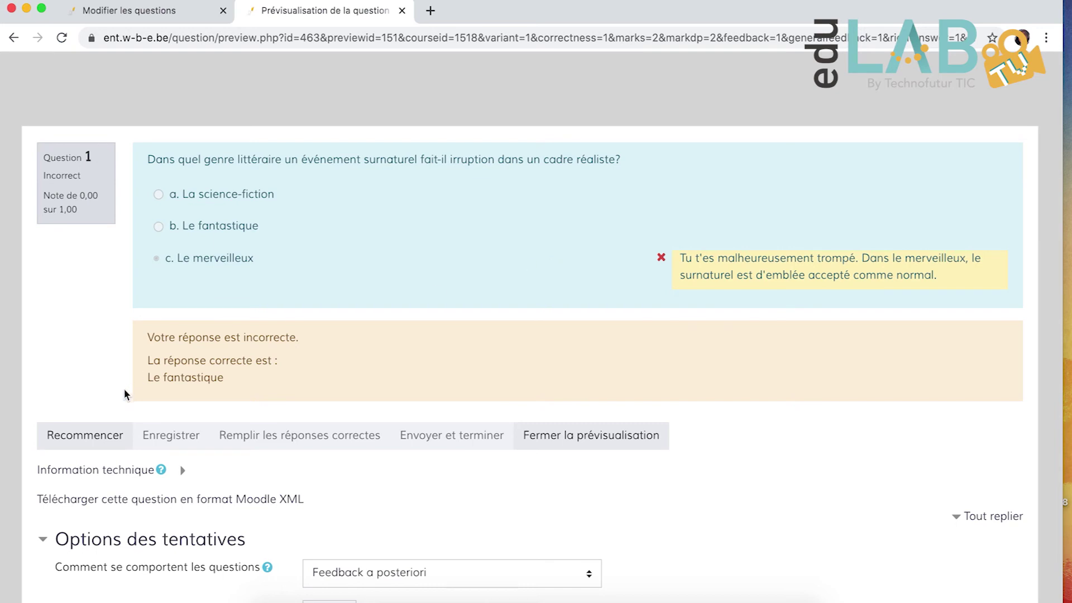
# Restart the preview, submit "Le fantastique" to check its feedback, and close the preview.
pyautogui.click(88, 435)
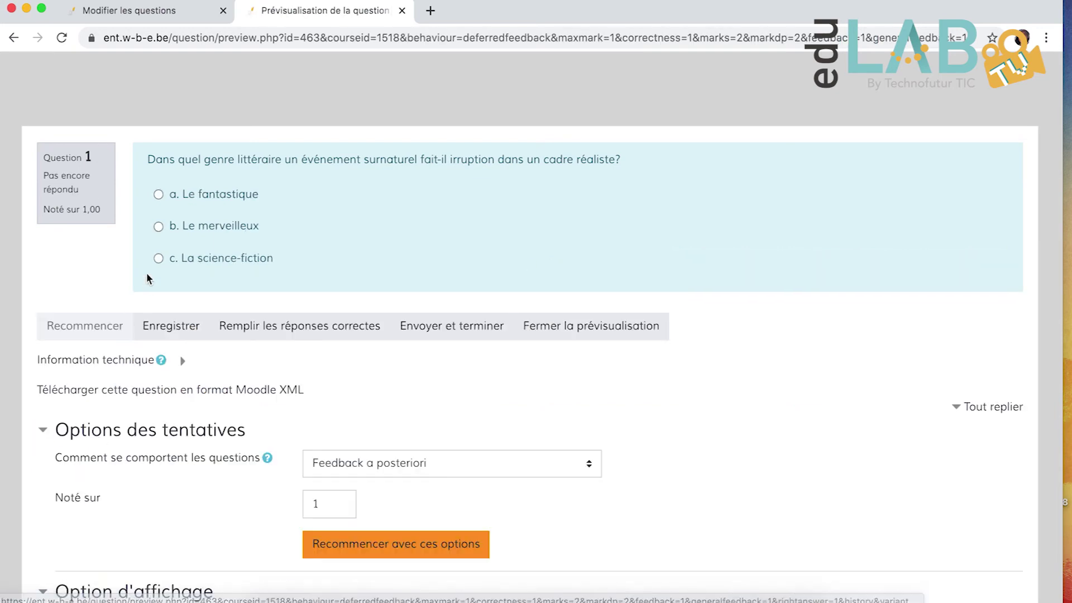
pyautogui.click(159, 193)
pyautogui.click(435, 366)
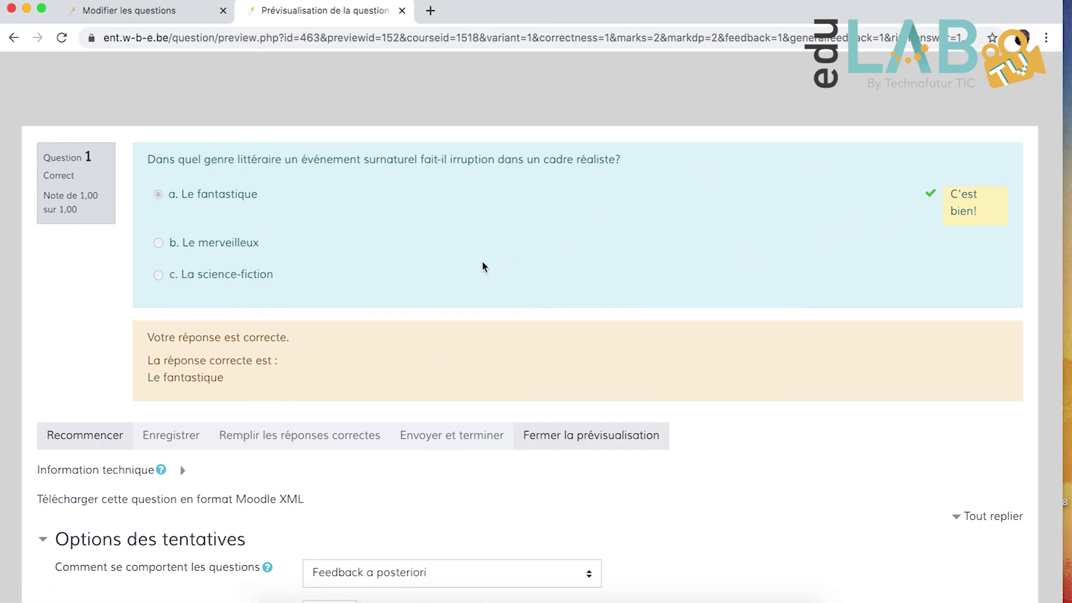
pyautogui.click(404, 12)
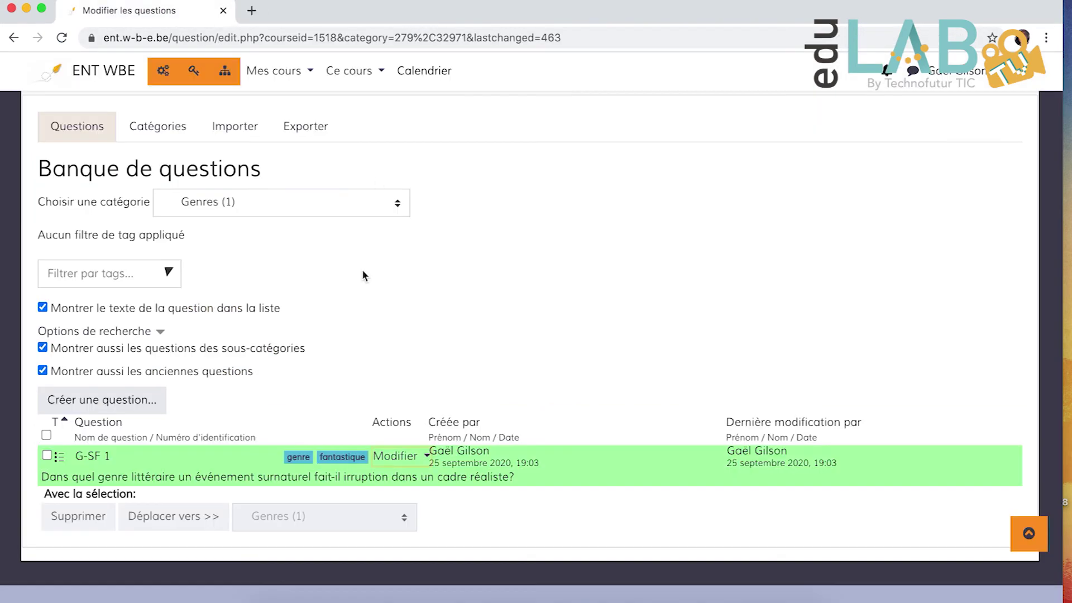
# Create a question of type "Réponse courte" in the Genres category.
pyautogui.scroll(-1, 363, 275)
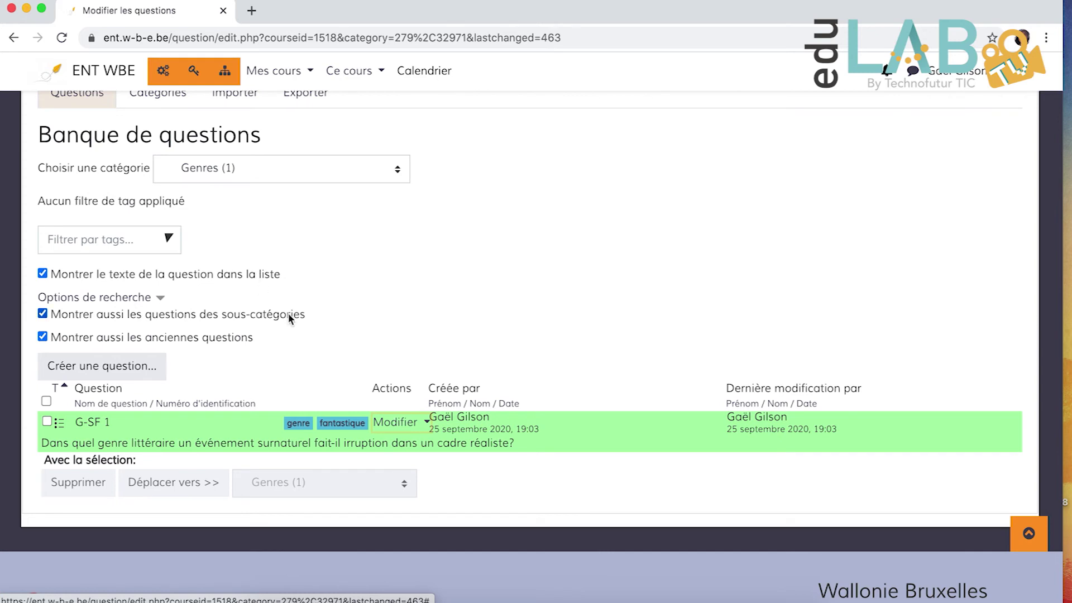
pyautogui.scroll(1, 288, 313)
pyautogui.scroll(-1, 288, 318)
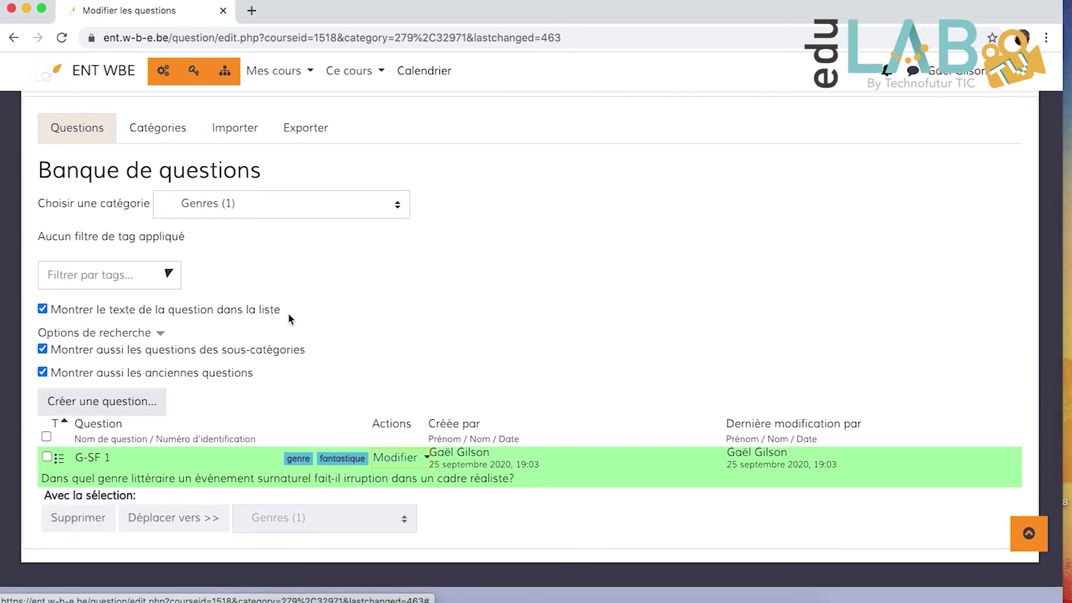
pyautogui.click(124, 410)
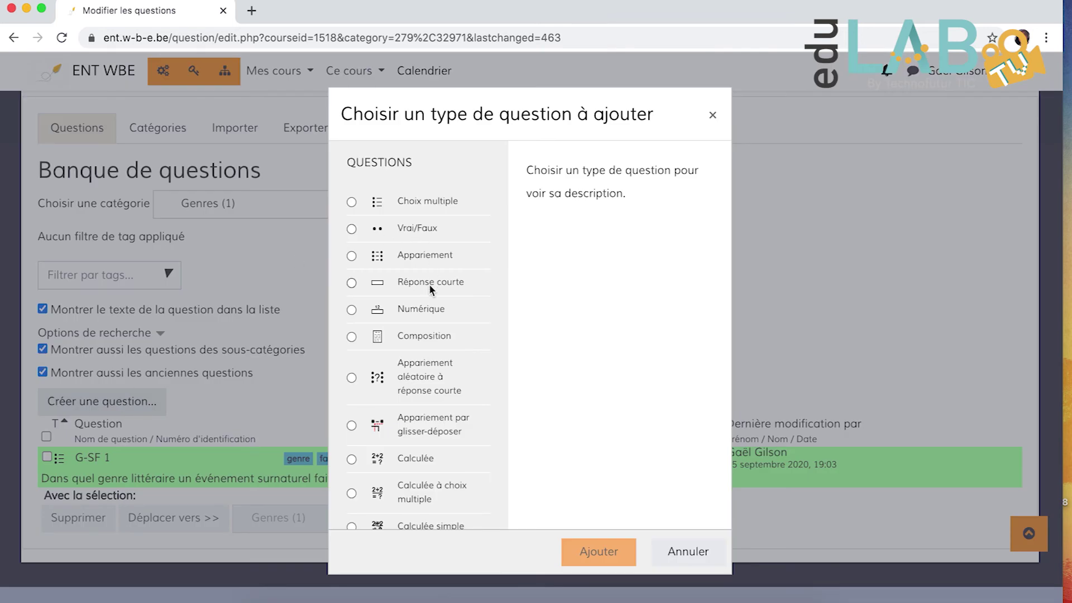
pyautogui.click(352, 283)
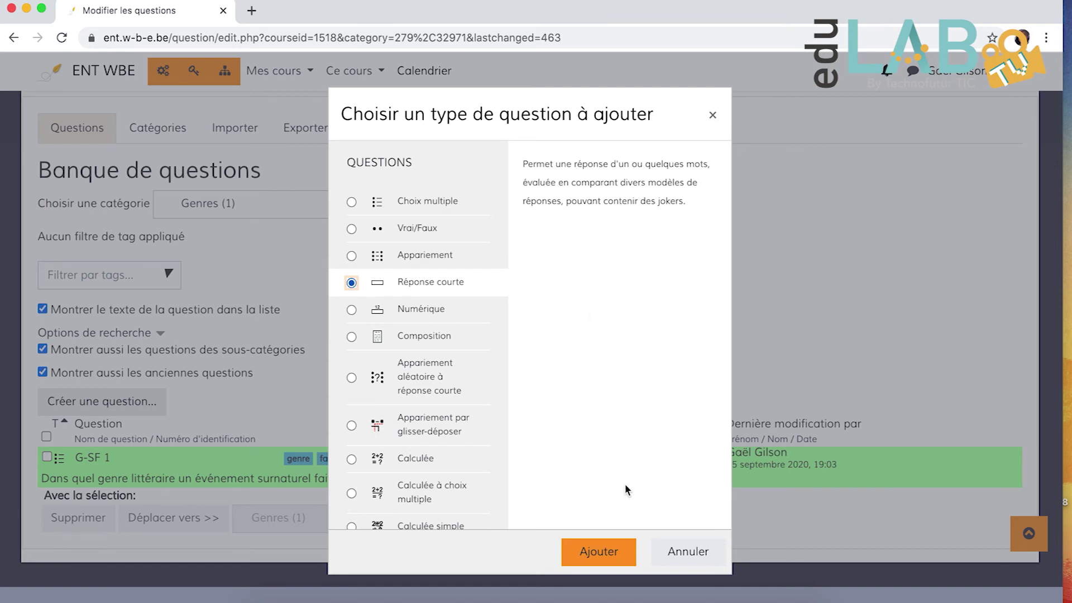
pyautogui.click(598, 552)
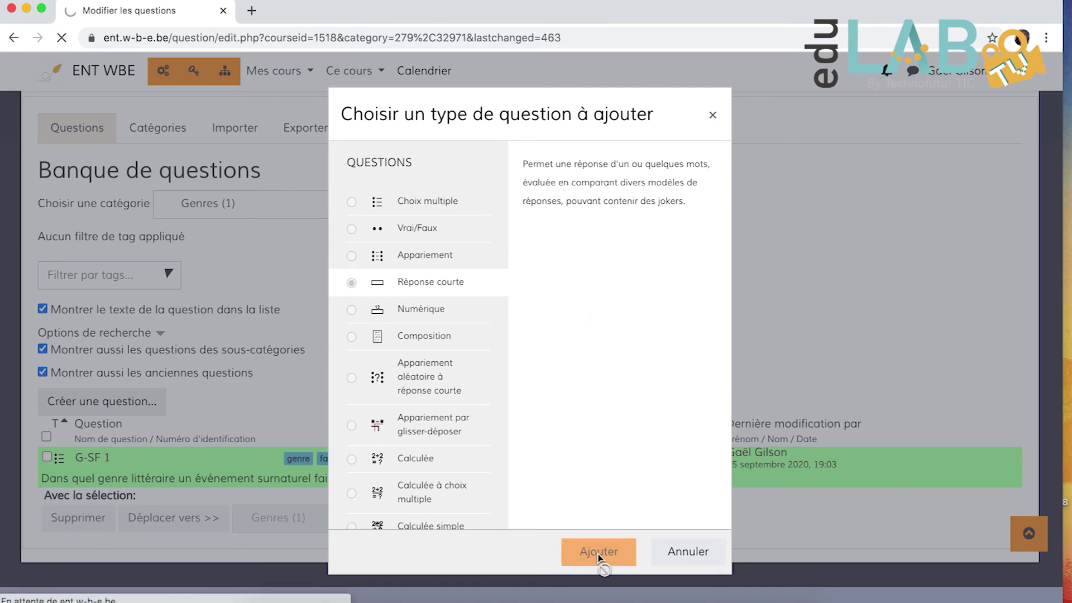
# Name the short-answer question "G-Dystopie 1".
pyautogui.scroll(-2, 437, 484)
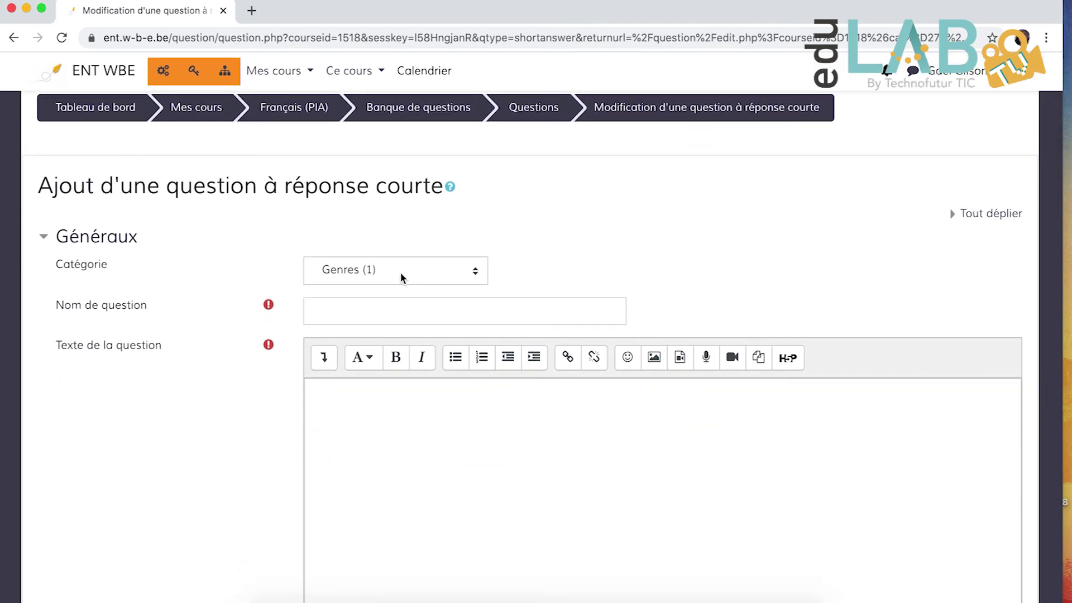
pyautogui.click(377, 314)
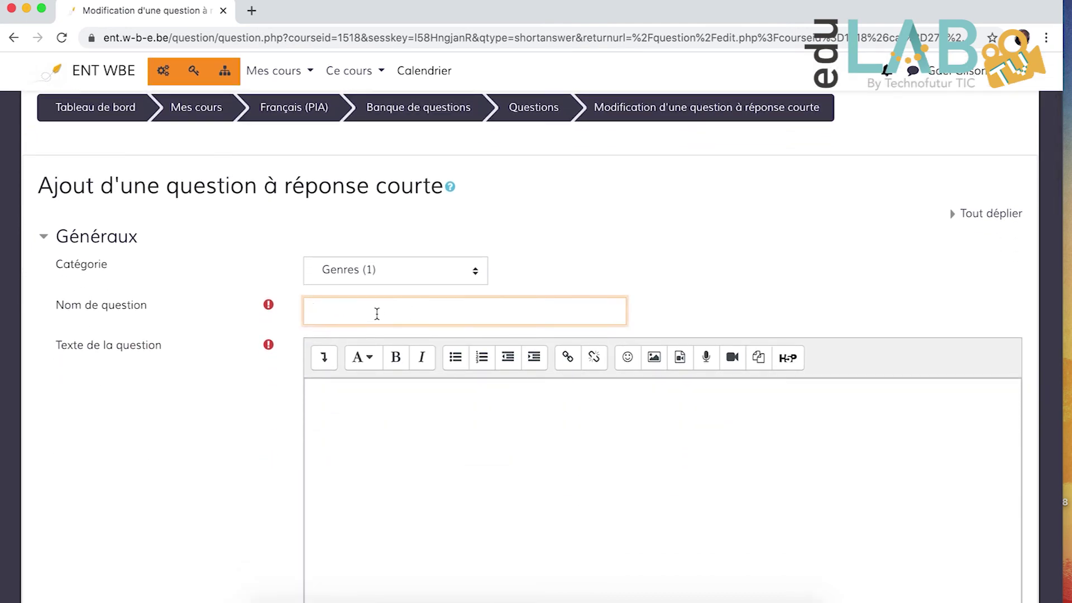
pyautogui.write('G-')
pyautogui.write('Dystopie  1')
# Enter the question text "Comment se nomme le sous-genre de la SF qui met en scène un monde futuriste et totalitaire tel qu'il serait craint par l'homme?".
pyautogui.click(409, 457)
pyautogui.scroll(-3, 409, 457)
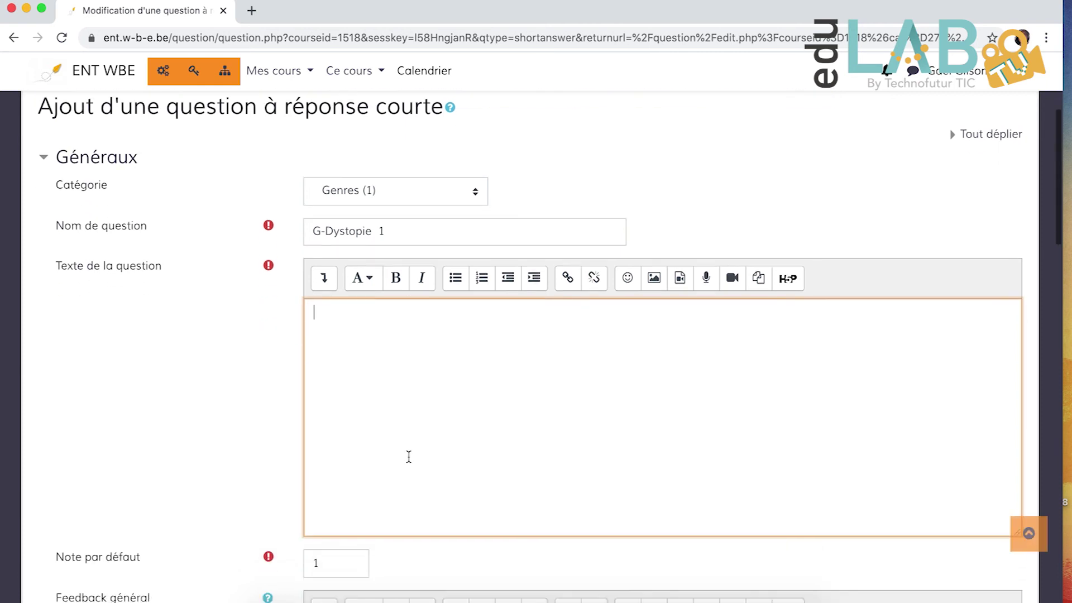
pyautogui.scroll(1, 409, 457)
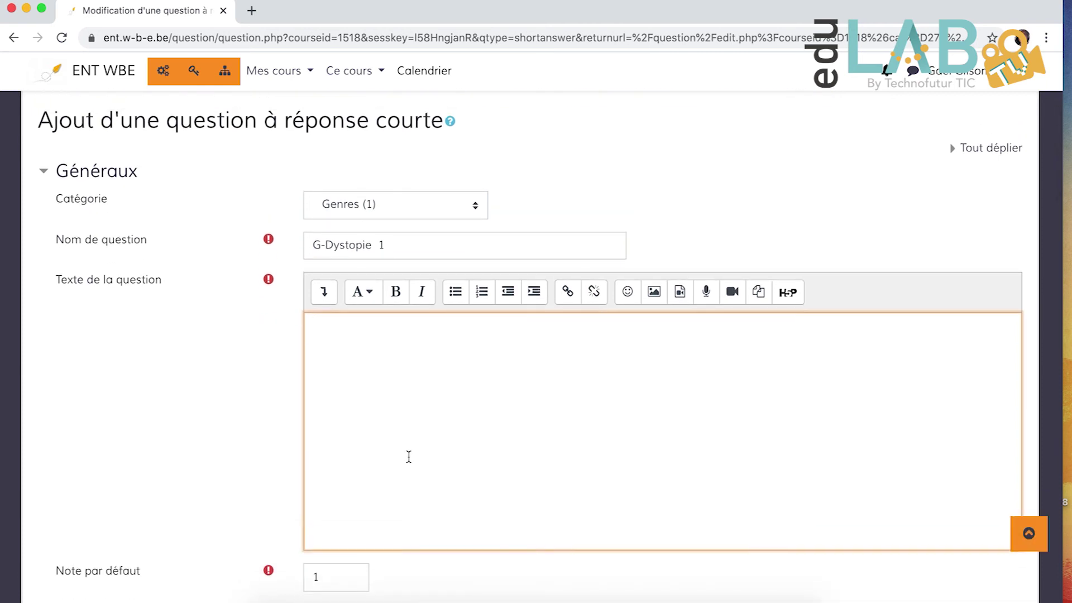
pyautogui.write('Comment se nom')
pyautogui.press('BackSpace')
pyautogui.write('omm')
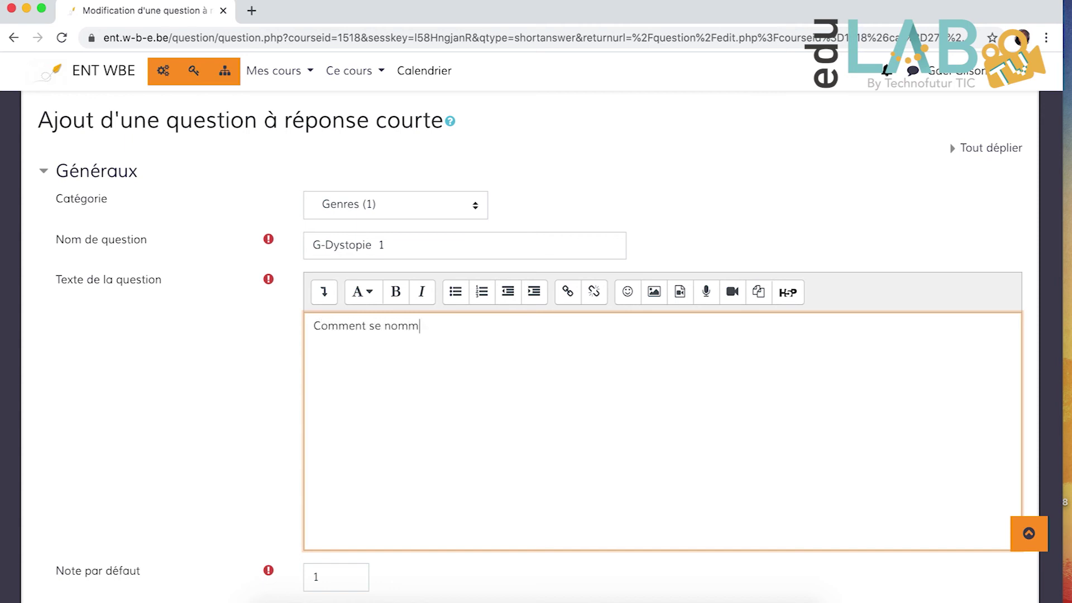
pyautogui.write('e le sous-genre de la SF qui me')
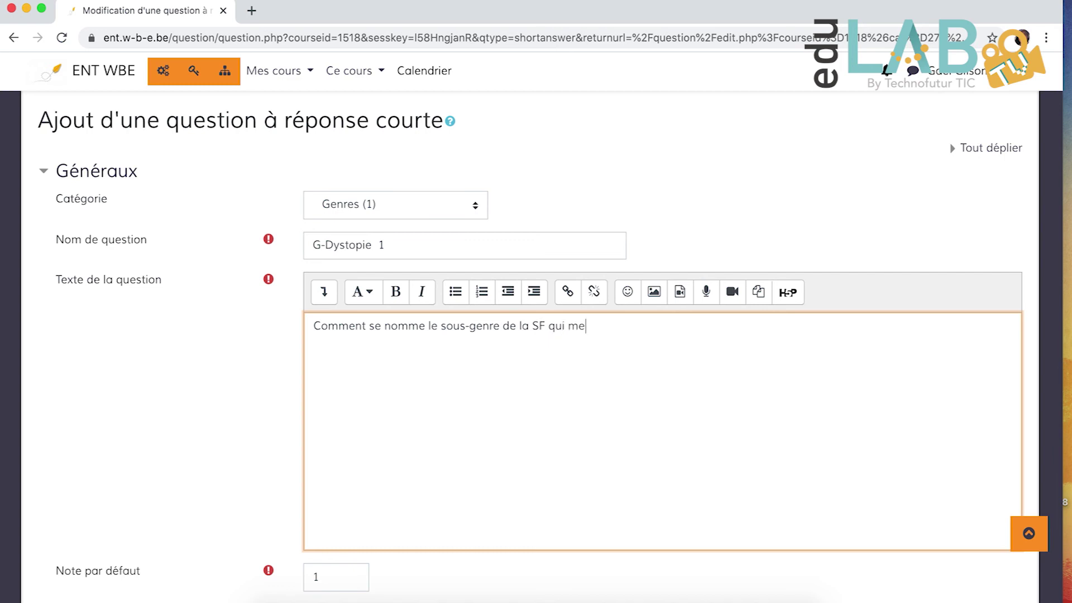
pyautogui.write('t en scène un monde ')
pyautogui.write('tot')
pyautogui.press('BackSpace')
pyautogui.press('BackSpace')
pyautogui.press('BackSpace')
pyautogui.write('fu')
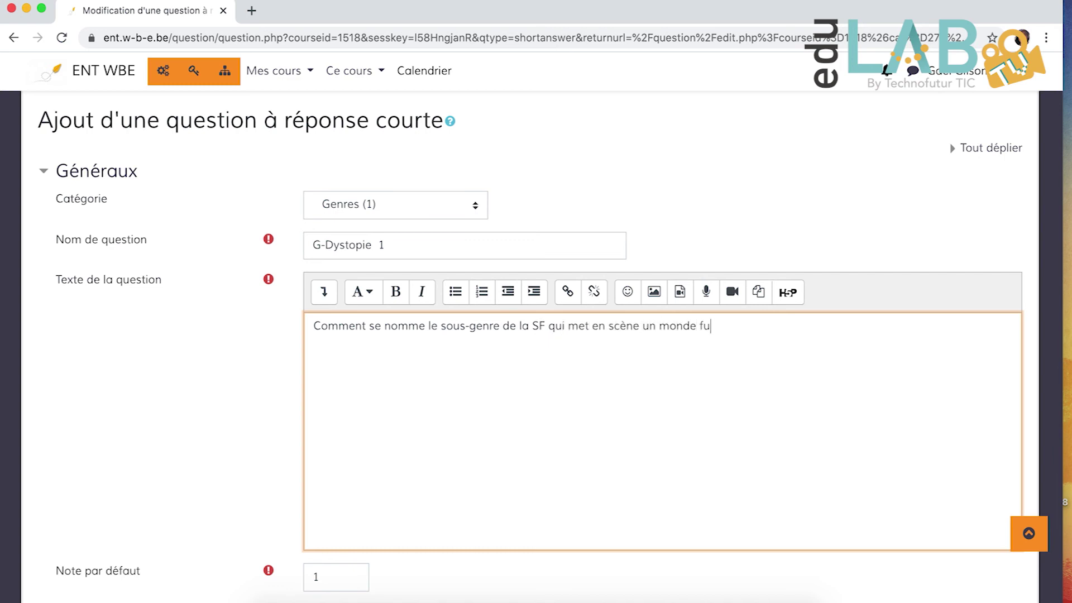
pyautogui.write('turiste et totalitairr')
pyautogui.press('BackSpace')
pyautogui.press('BackSpace')
pyautogui.write("e tel qu'il serait craint par l'homme?")
# Review the default grade, general feedback, case-sensitivity and correct-answer settings of the short-answer question, leaving the general feedback empty.
pyautogui.scroll(-1, 437, 414)
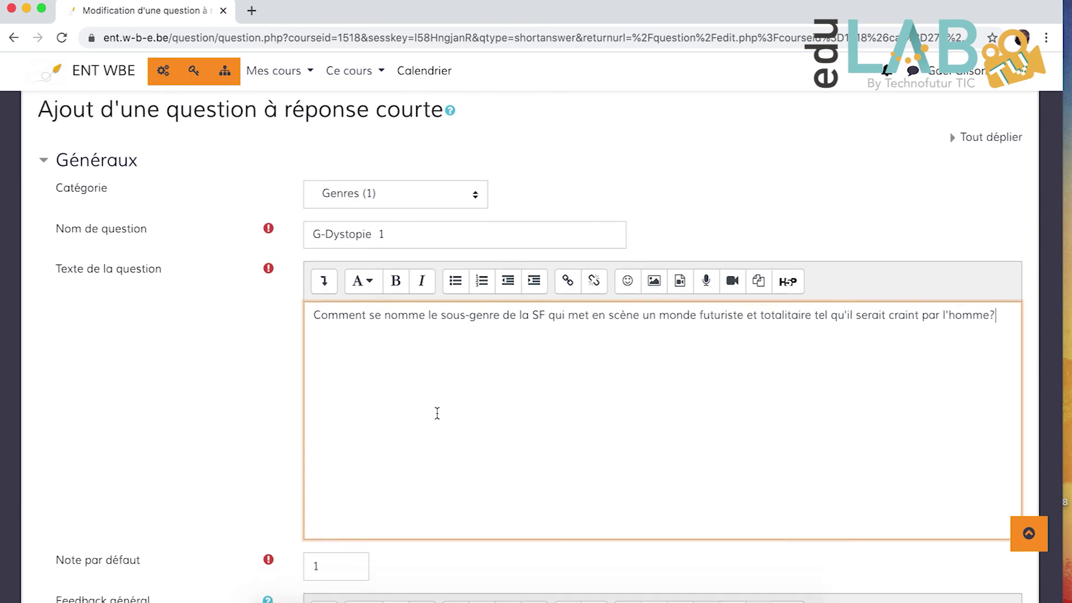
pyautogui.scroll(-5, 437, 414)
pyautogui.scroll(1, 438, 413)
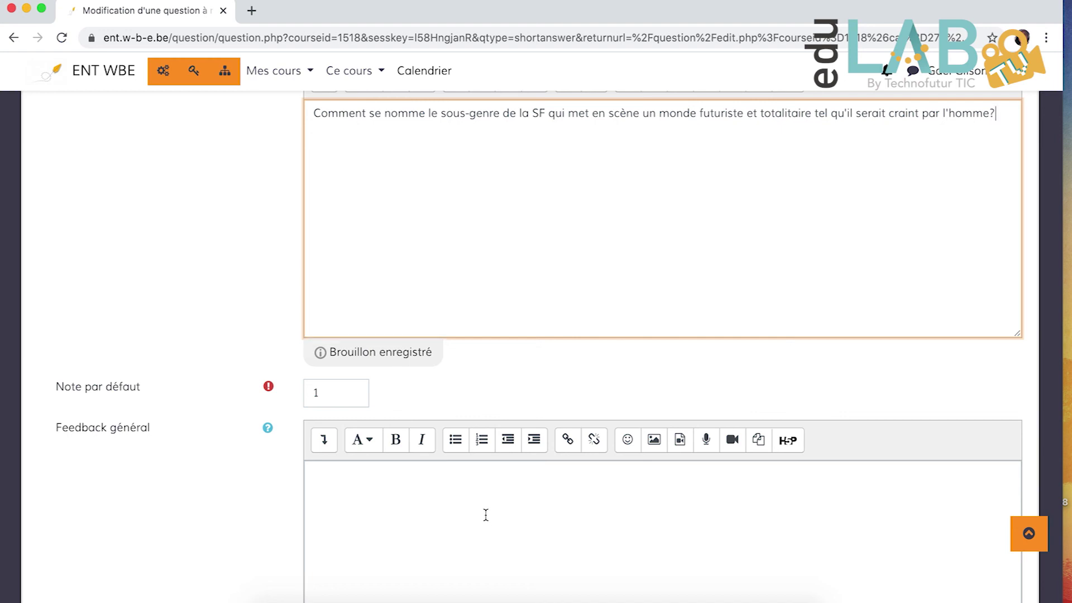
pyautogui.click(467, 510)
pyautogui.scroll(-5, 467, 509)
pyautogui.scroll(-3, 468, 510)
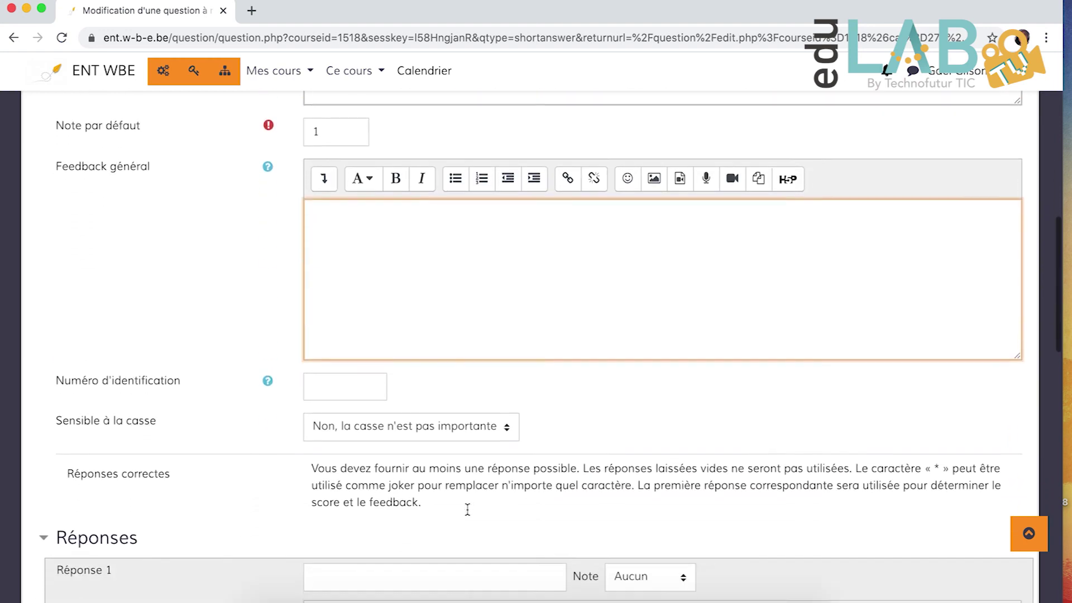
pyautogui.scroll(-1, 431, 374)
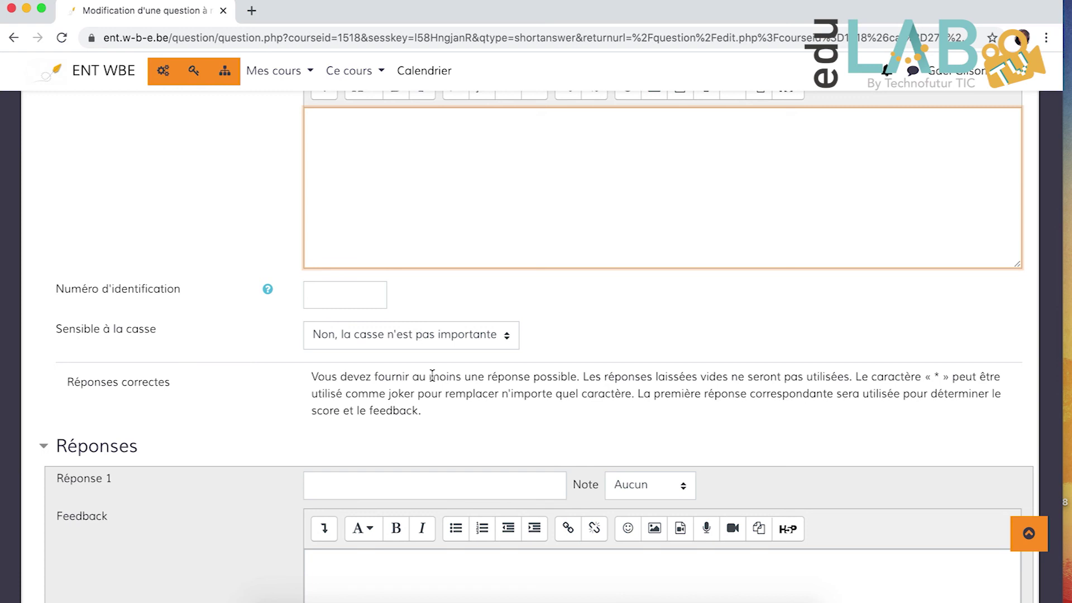
# Keep the case sensitivity at "Non, la casse n'est pas importante" and enter "dystopie" as Réponse 1.
pyautogui.click(407, 335)
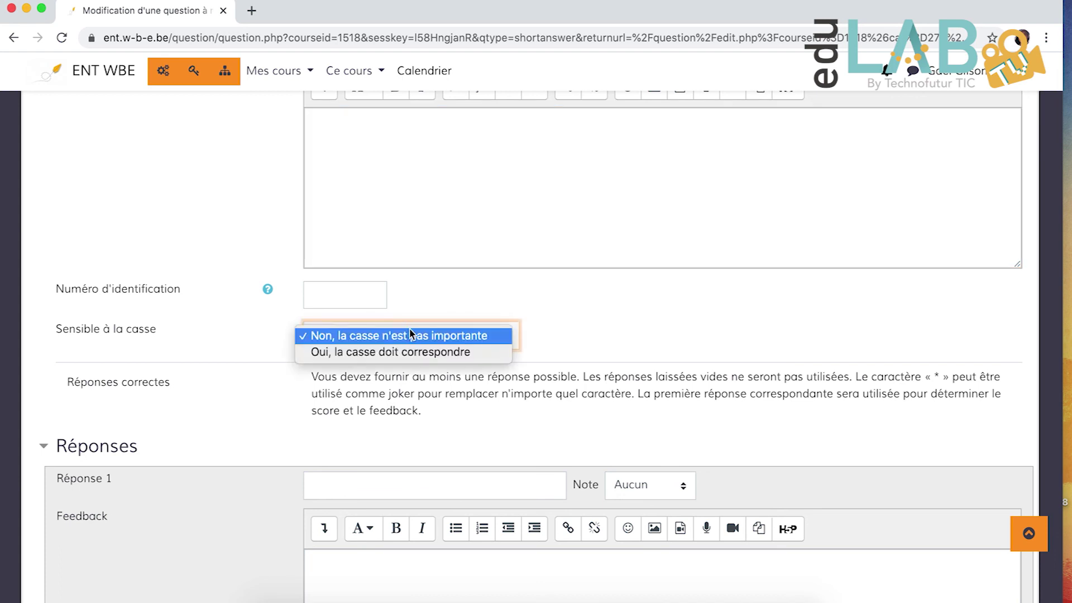
pyautogui.click(409, 336)
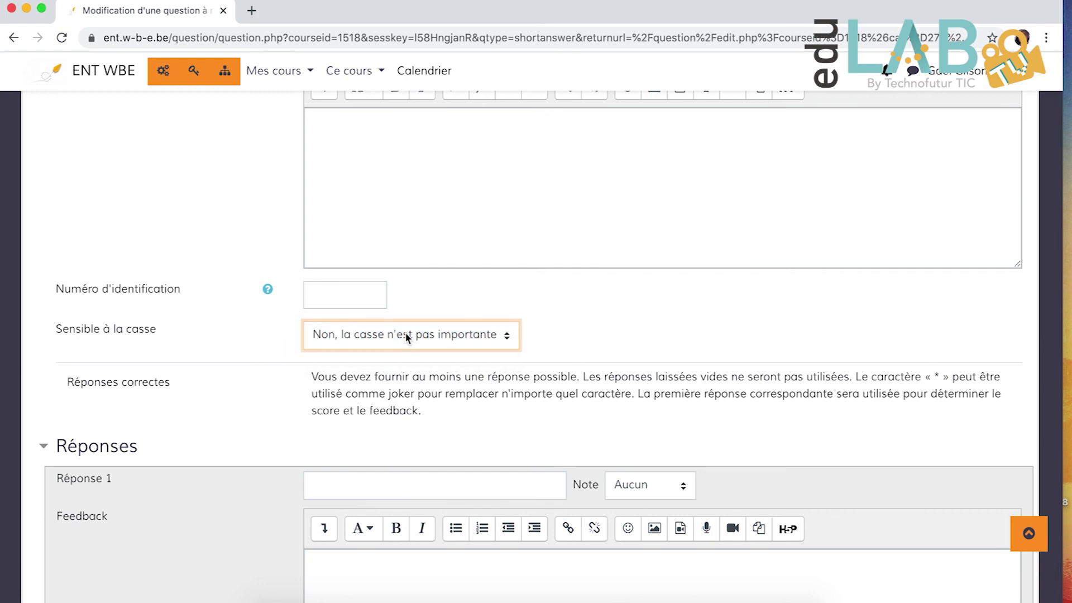
pyautogui.scroll(-1, 417, 340)
pyautogui.click(363, 431)
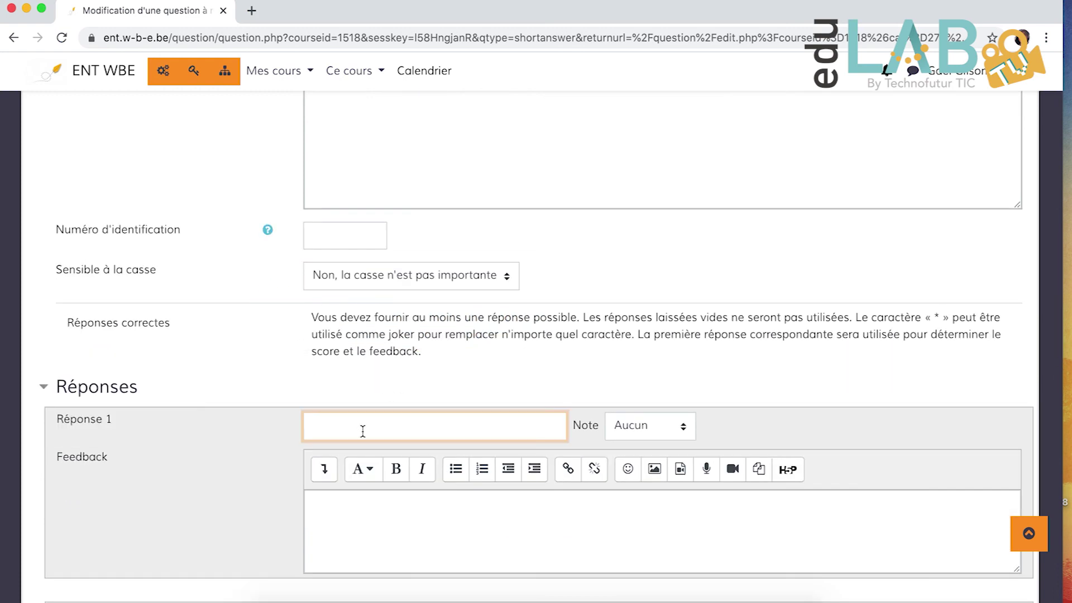
pyautogui.scroll(10, 480, 326)
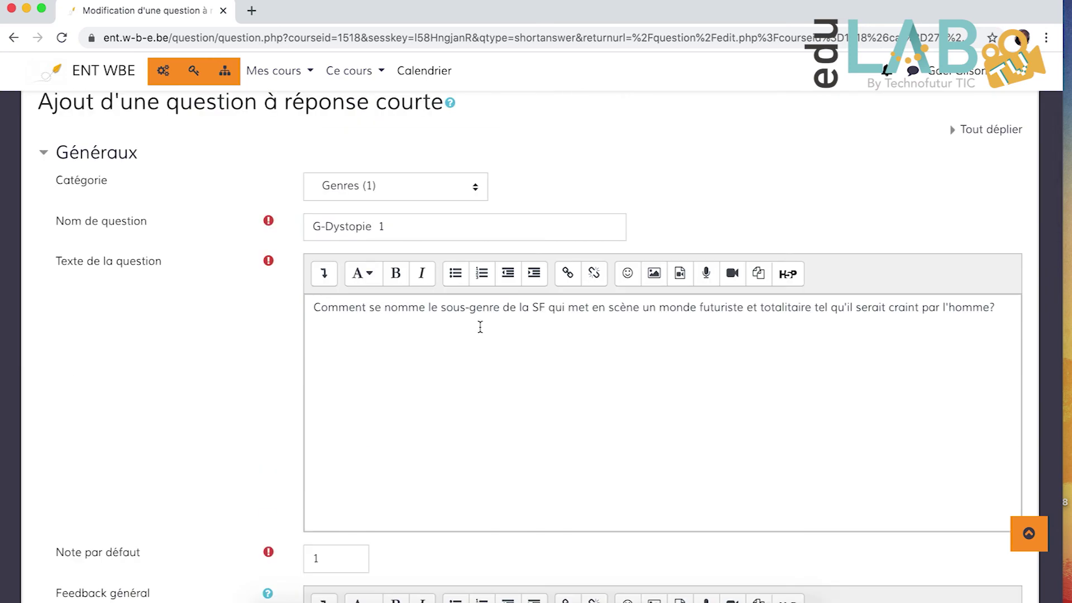
pyautogui.scroll(-10, 480, 326)
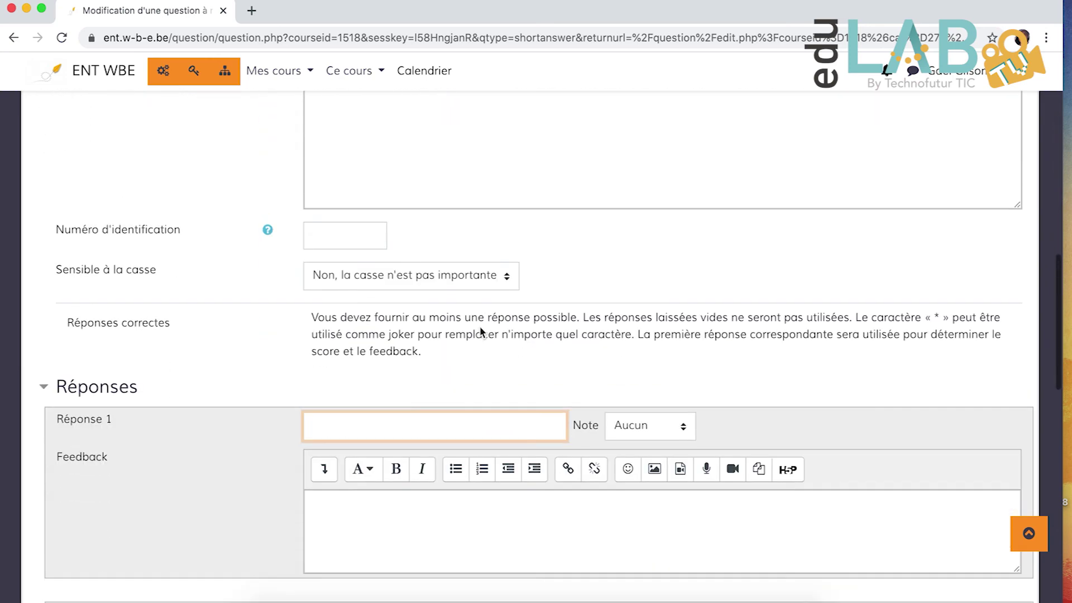
pyautogui.write('dystopie')
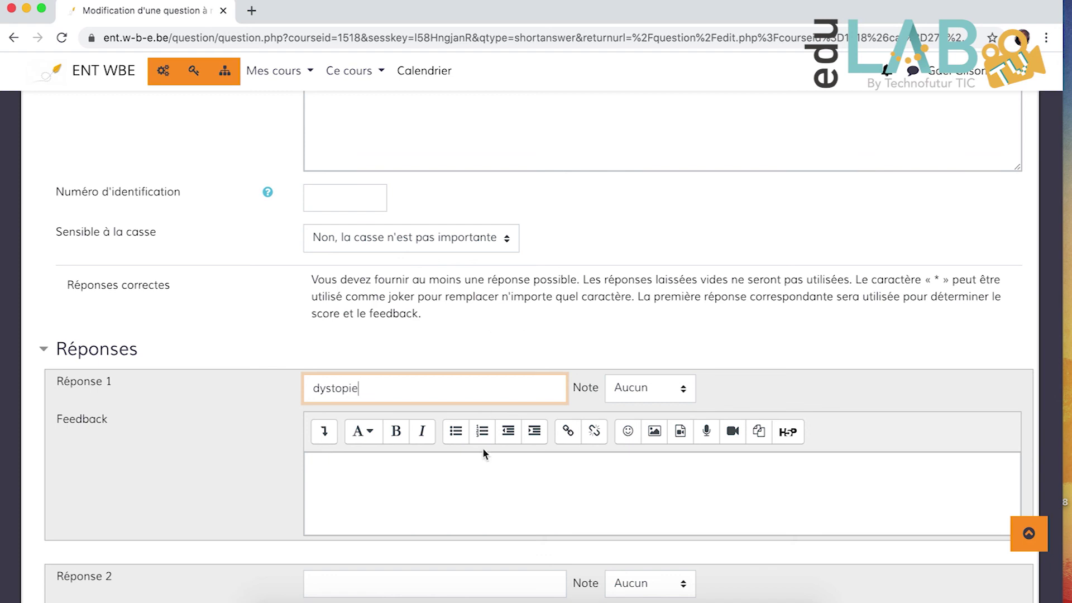
# Set the grade of Réponse 1 to 100% and enter "Super!" as its feedback.
pyautogui.scroll(-1, 482, 448)
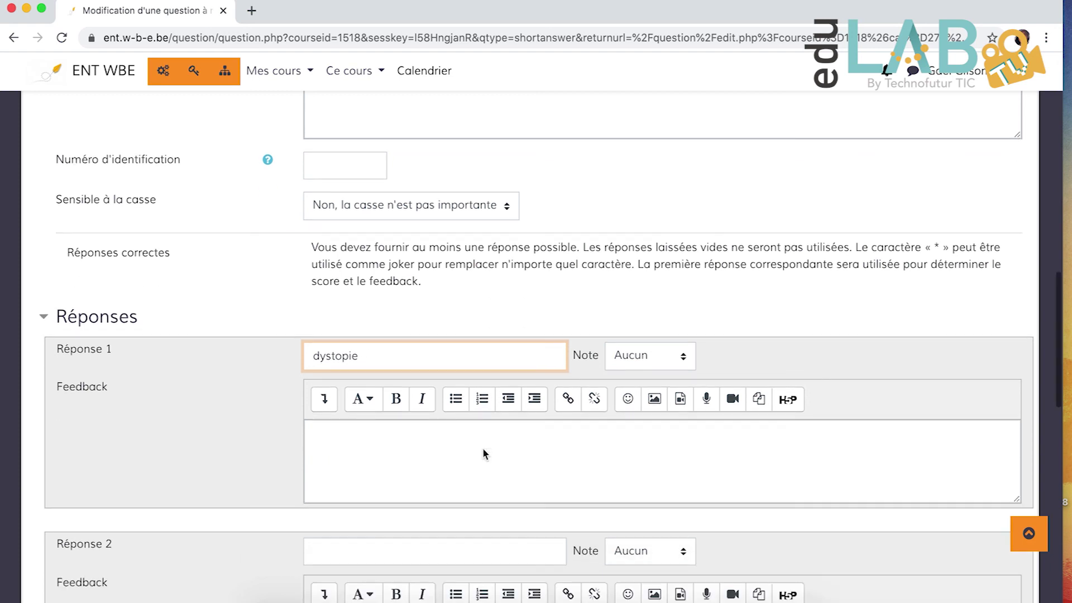
pyautogui.click(673, 357)
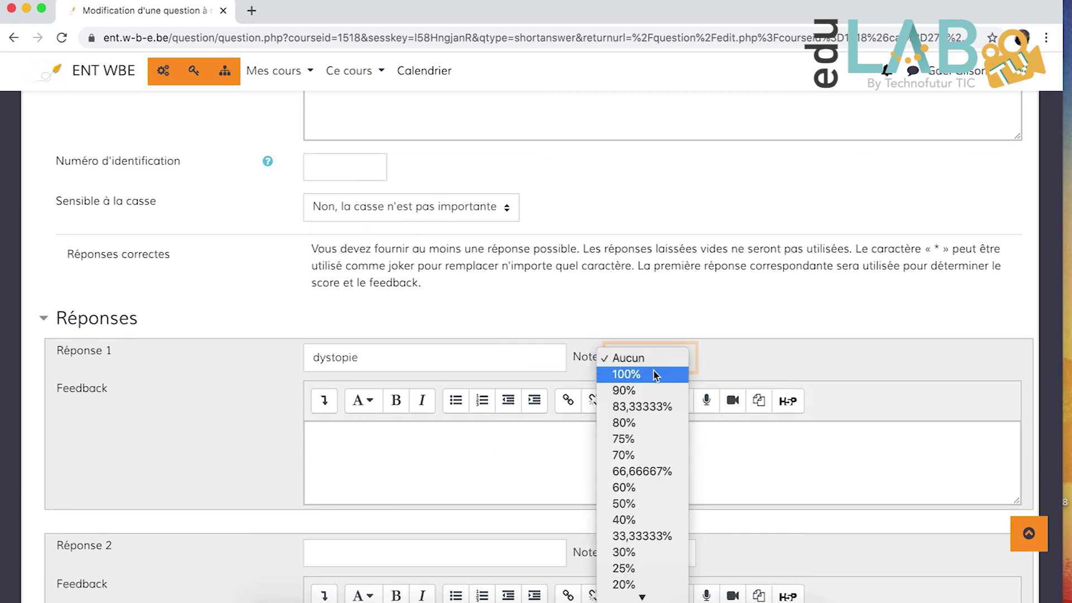
pyautogui.click(628, 373)
pyautogui.click(537, 459)
pyautogui.write('Super!')
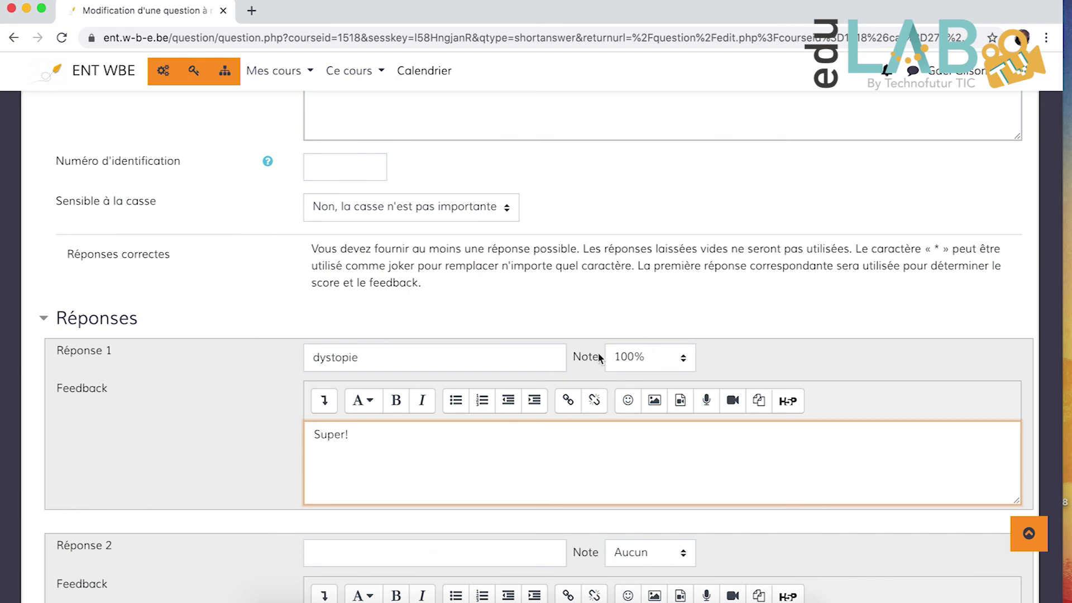
# Enter "la dystopie" as Réponse 2 and set its grade to 100%.
pyautogui.scroll(3, 599, 357)
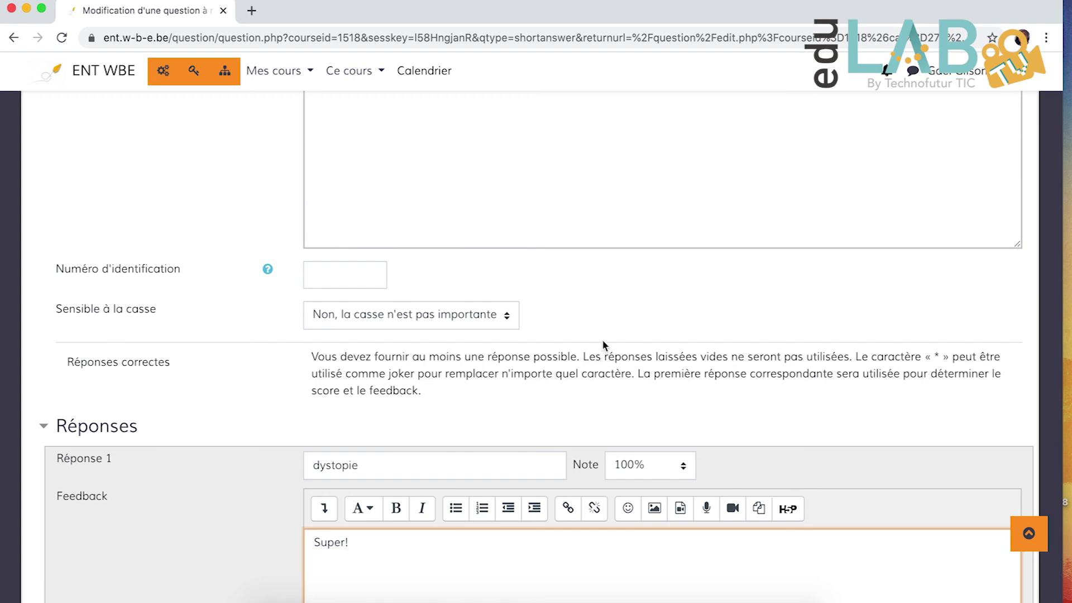
pyautogui.scroll(-3, 599, 344)
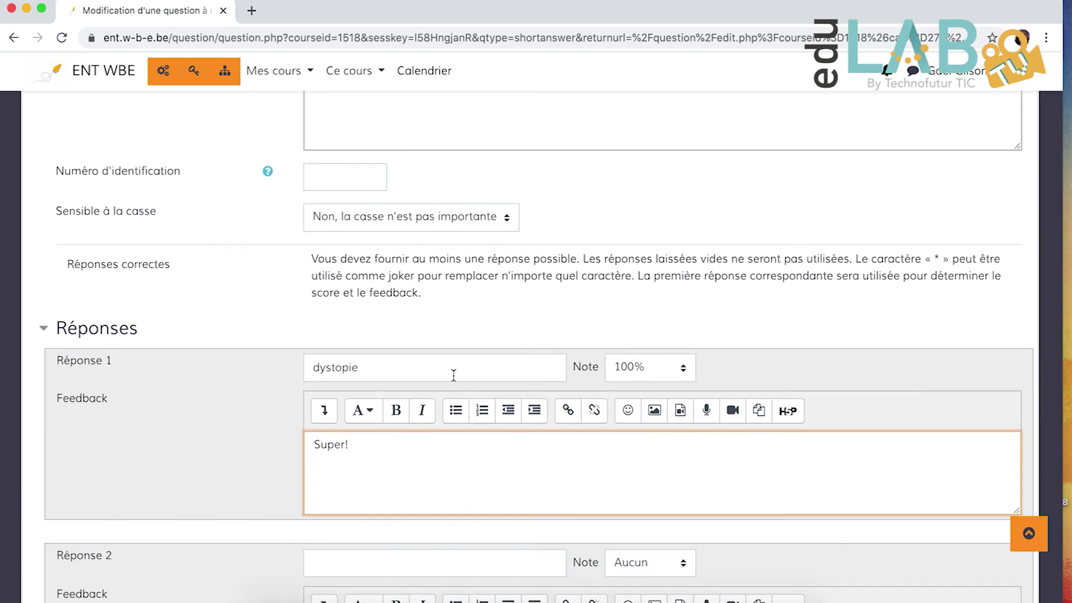
pyautogui.click(397, 371)
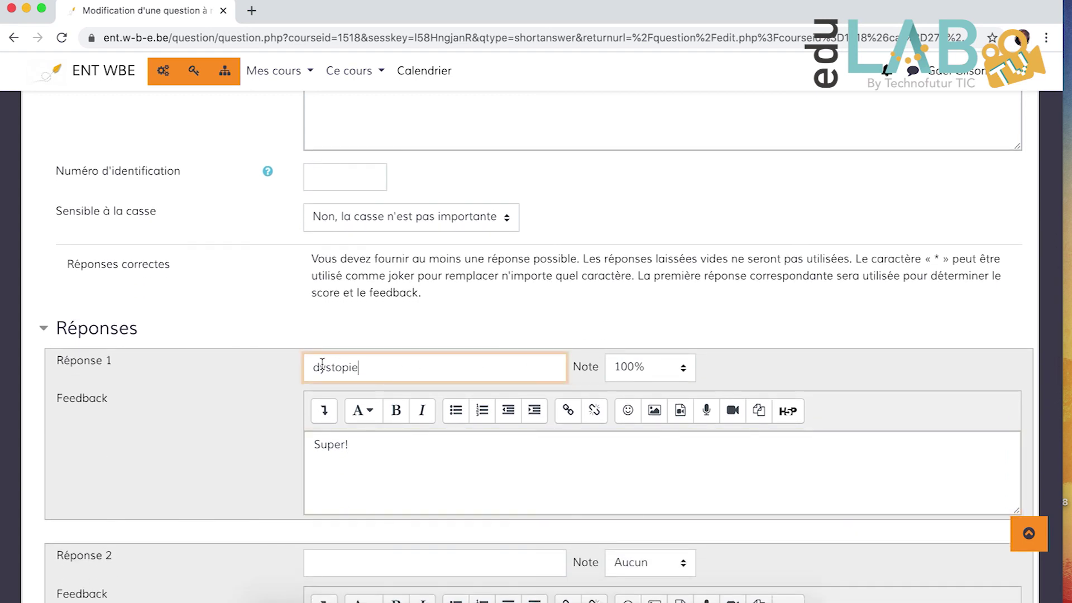
pyautogui.scroll(-3, 325, 364)
pyautogui.click(335, 473)
pyautogui.write('dyst')
pyautogui.press('BackSpace')
pyautogui.press('BackSpace')
pyautogui.press('BackSpace')
pyautogui.press('BackSpace')
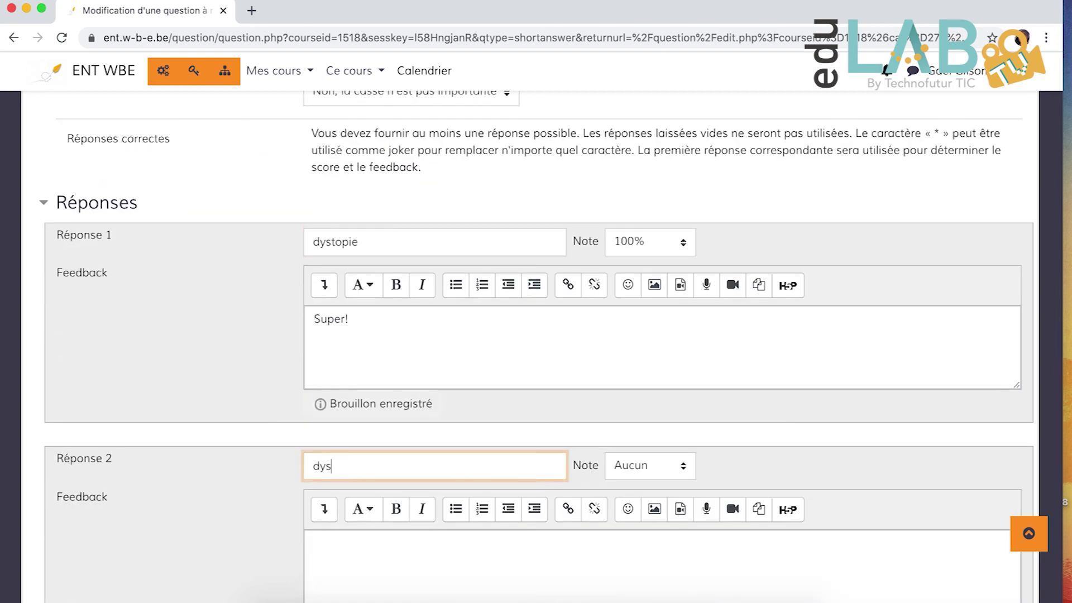
pyautogui.write('la dystopie')
pyautogui.click(640, 466)
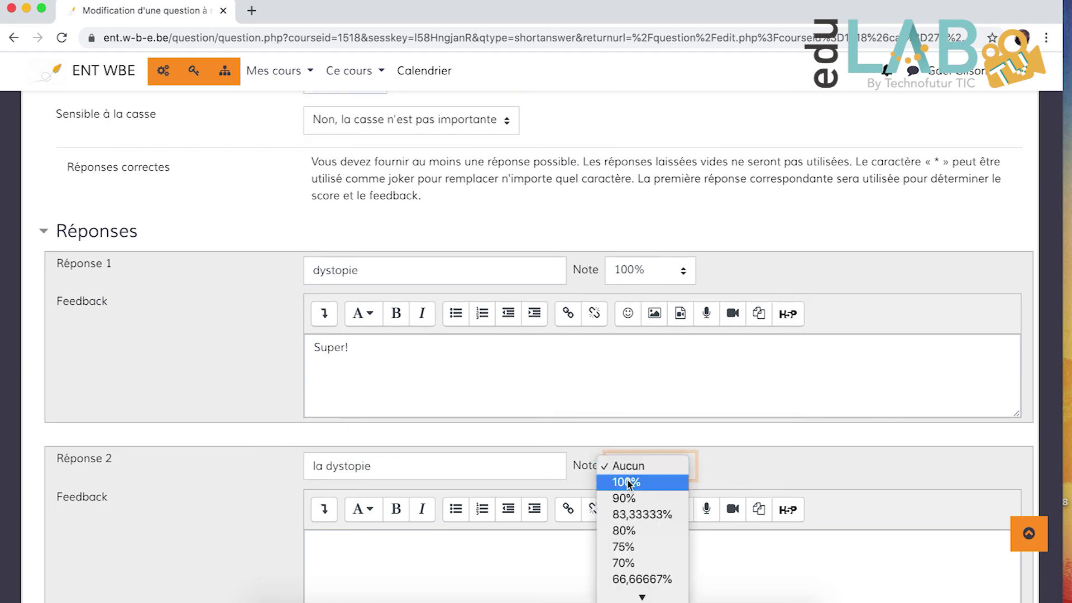
pyautogui.click(628, 482)
# Add the tags "genre" and "dystopie" to the short-answer question and save the question.
pyautogui.scroll(-2, 552, 471)
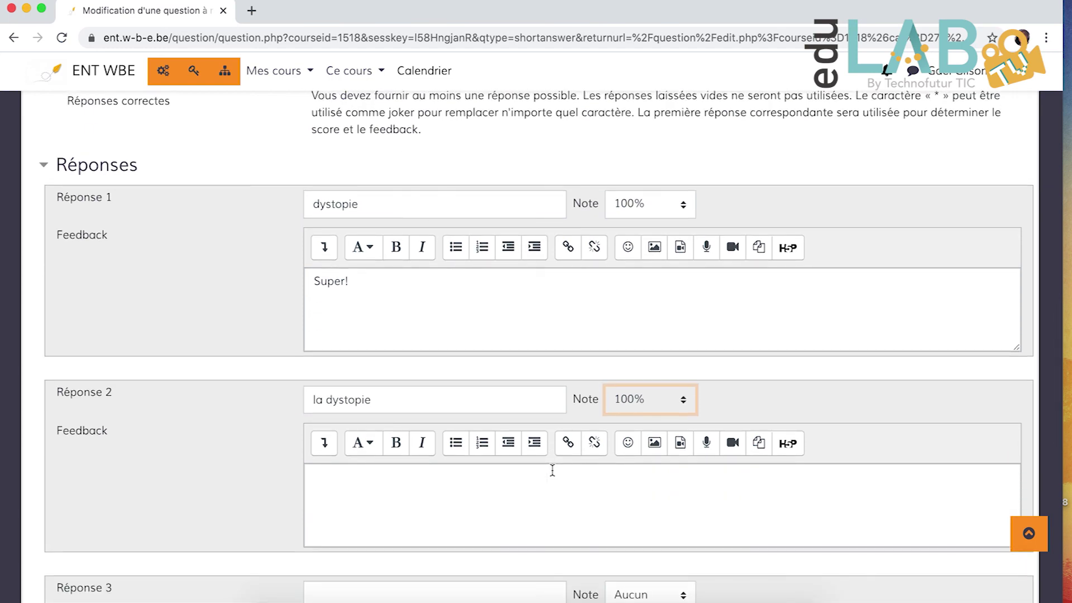
pyautogui.scroll(-5, 552, 470)
pyautogui.scroll(-2, 553, 470)
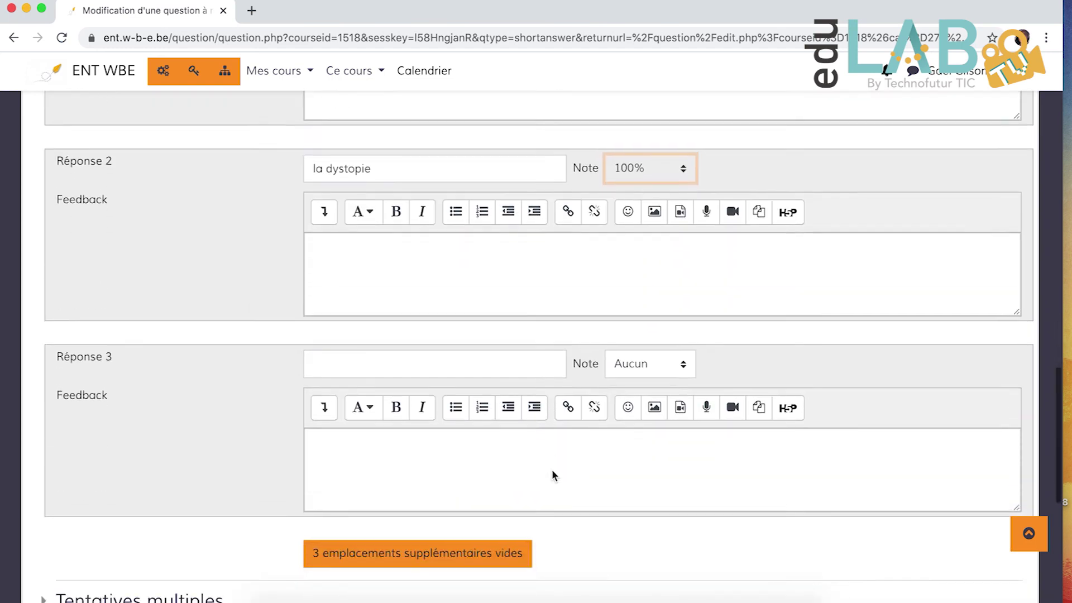
pyautogui.scroll(-4, 553, 474)
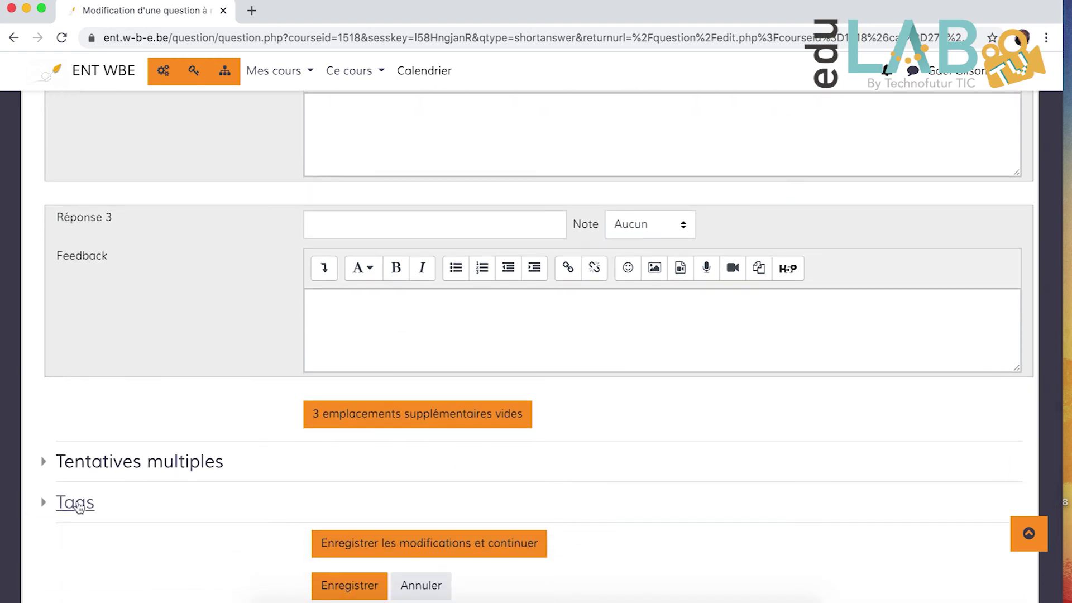
pyautogui.click(78, 506)
pyautogui.scroll(-2, 366, 523)
pyautogui.click(368, 499)
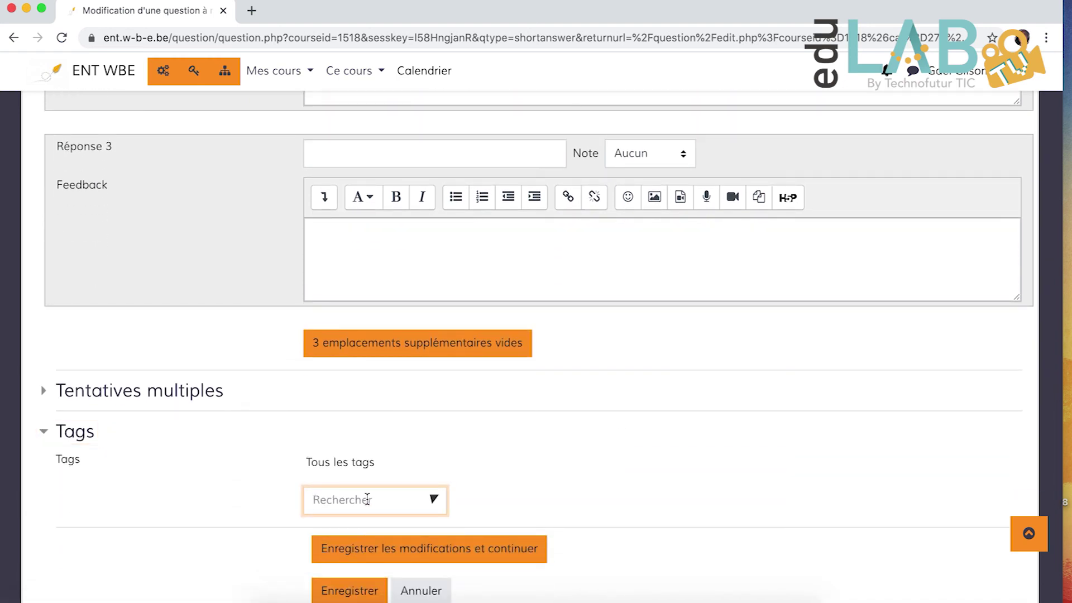
pyautogui.write('genre')
pyautogui.press('Return')
pyautogui.write('dystopie')
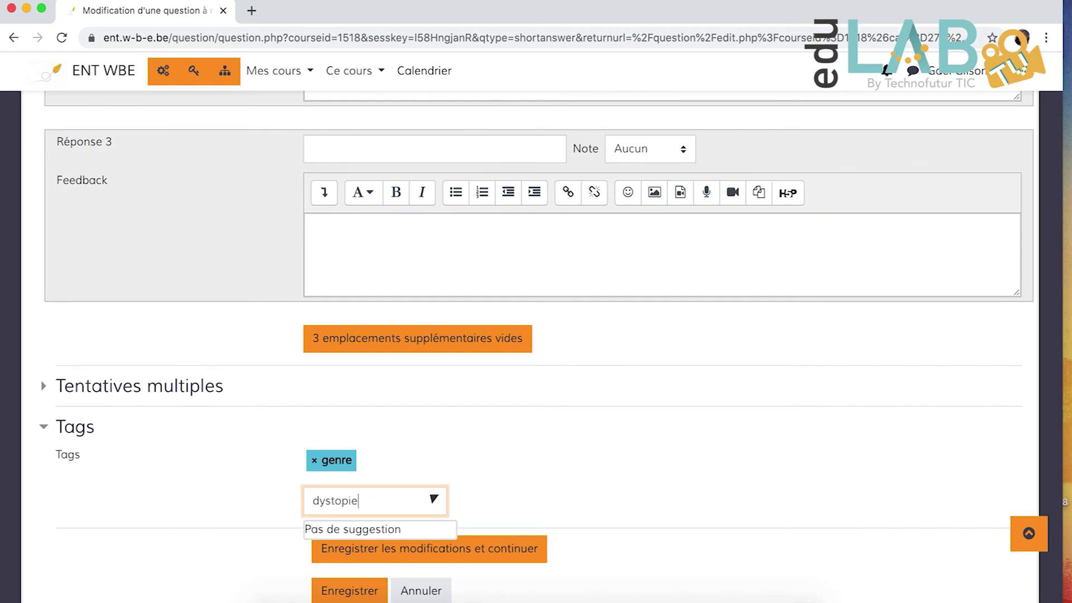
pyautogui.press('Return')
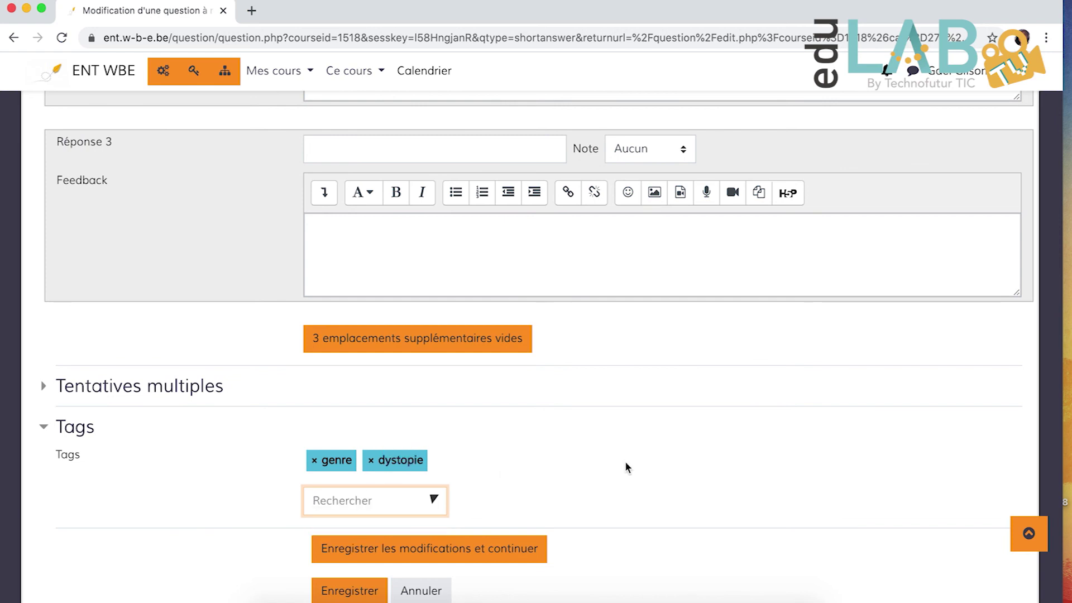
pyautogui.scroll(-2, 625, 461)
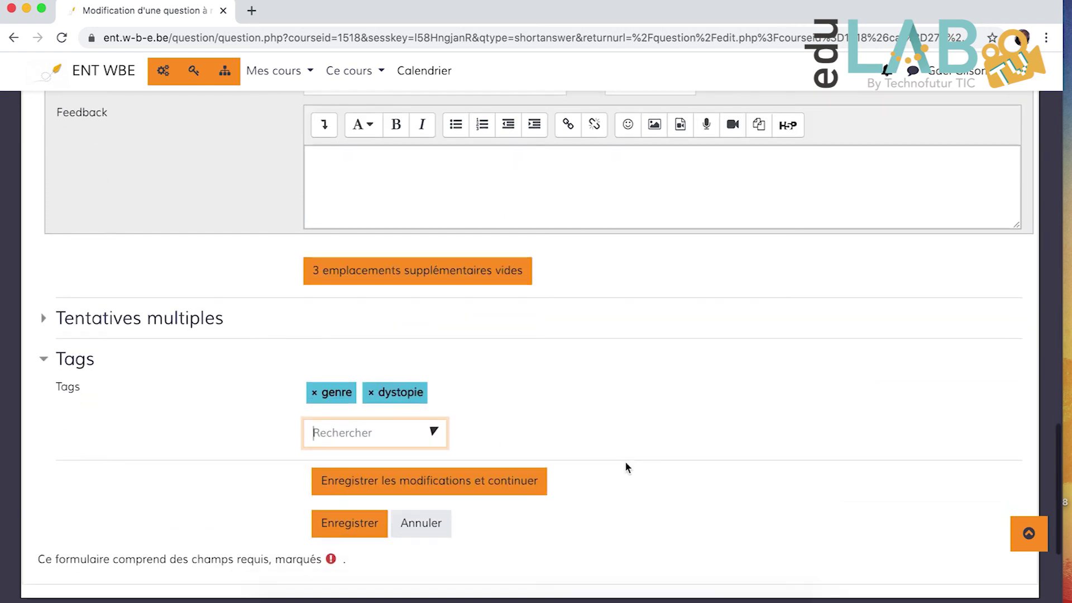
pyautogui.click(350, 530)
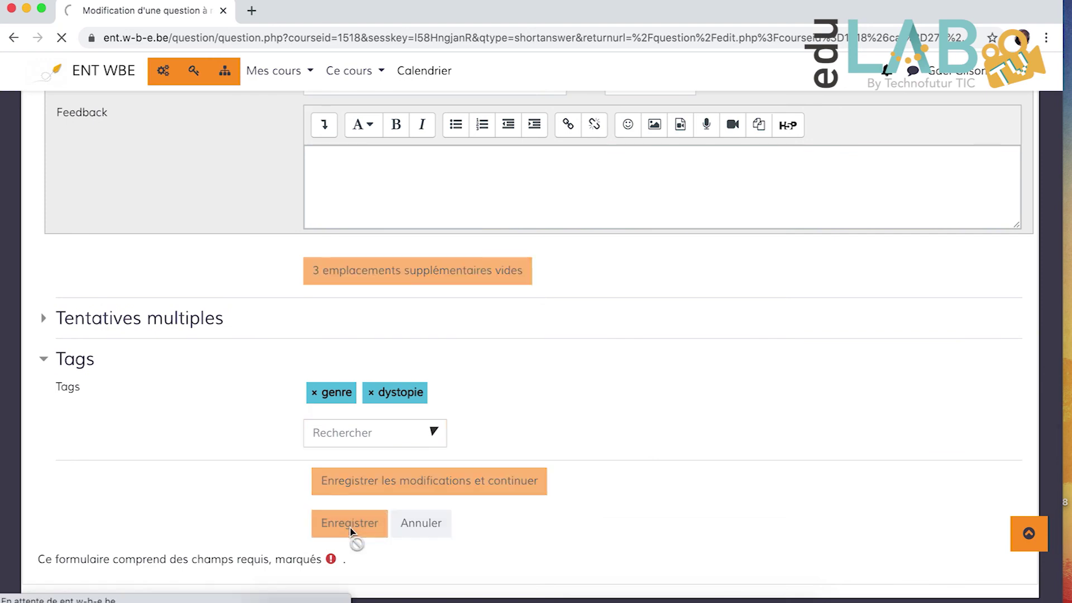